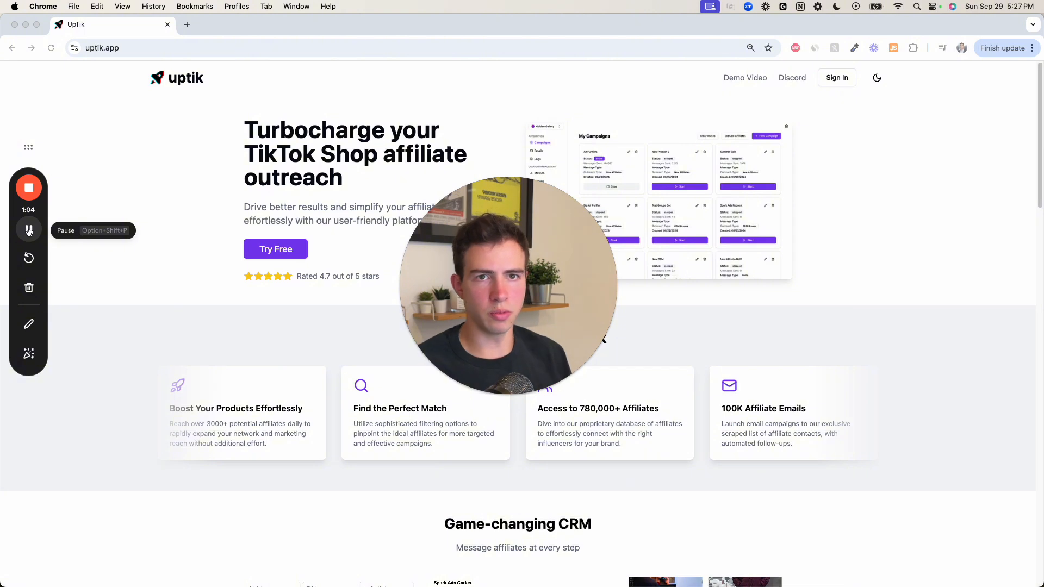
{"action": "left_click", "coordinate": [29, 231]}
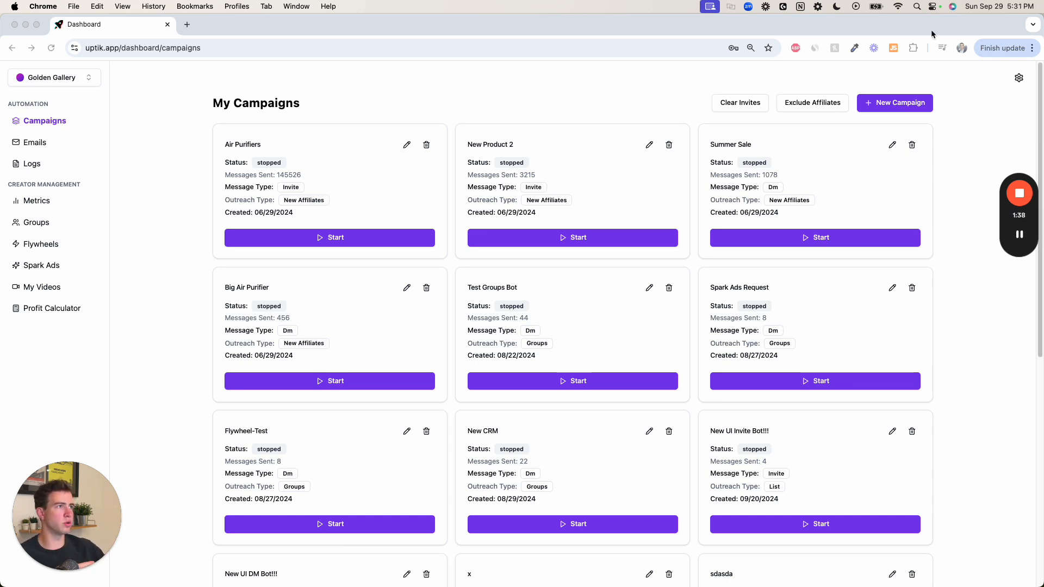
- Create a new campaign titled "Product 1 - Invites", keep the Invite message type and New Affiliates outreach, and continue to the affiliate parameters
{"action": "left_click", "coordinate": [896, 109]}
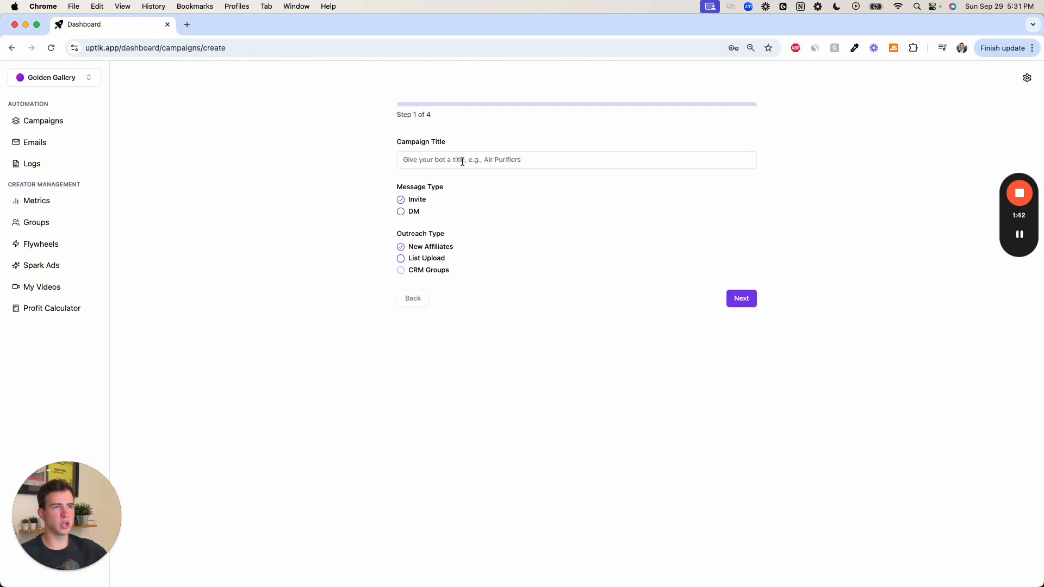
{"action": "left_click", "coordinate": [462, 161]}
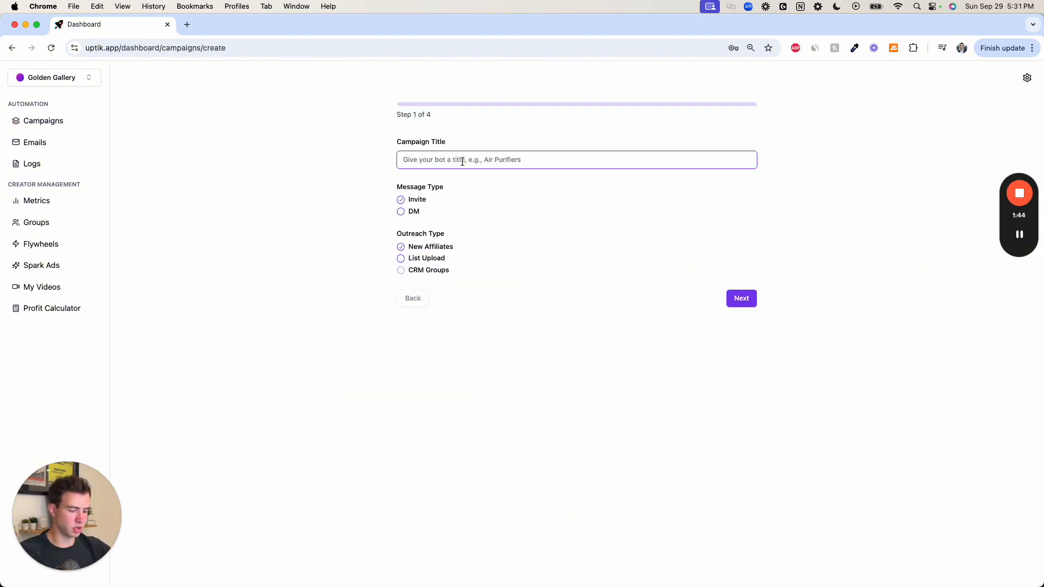
{"action": "type", "text": "Product 1 "}
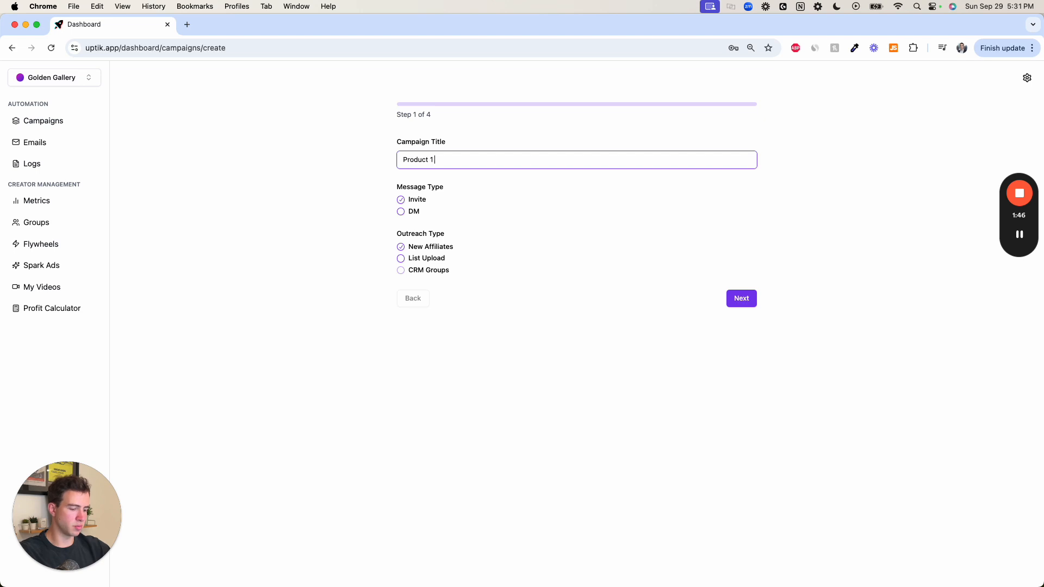
{"action": "type", "text": "- Invites"}
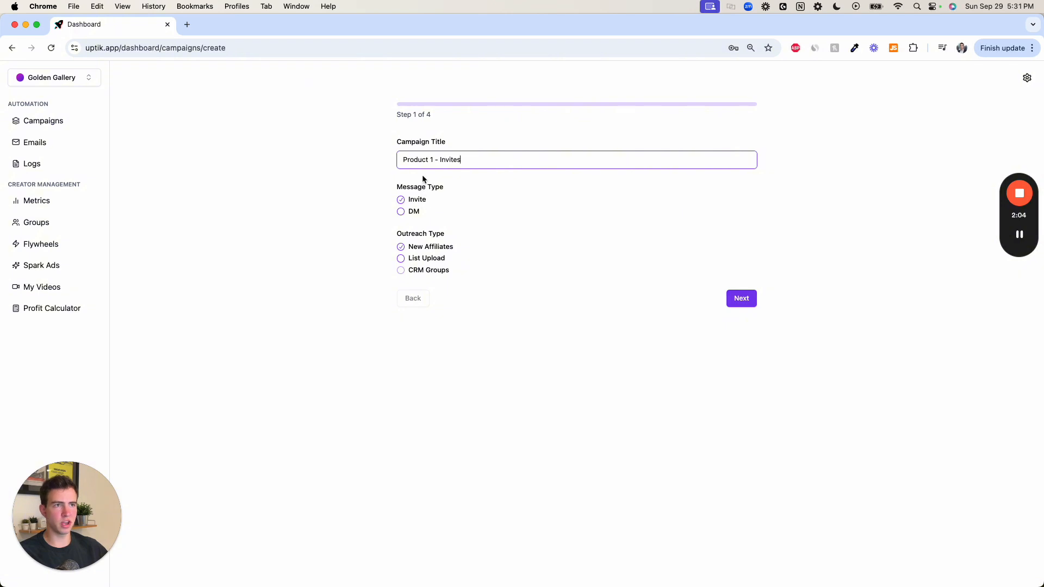
{"action": "left_click", "coordinate": [747, 299]}
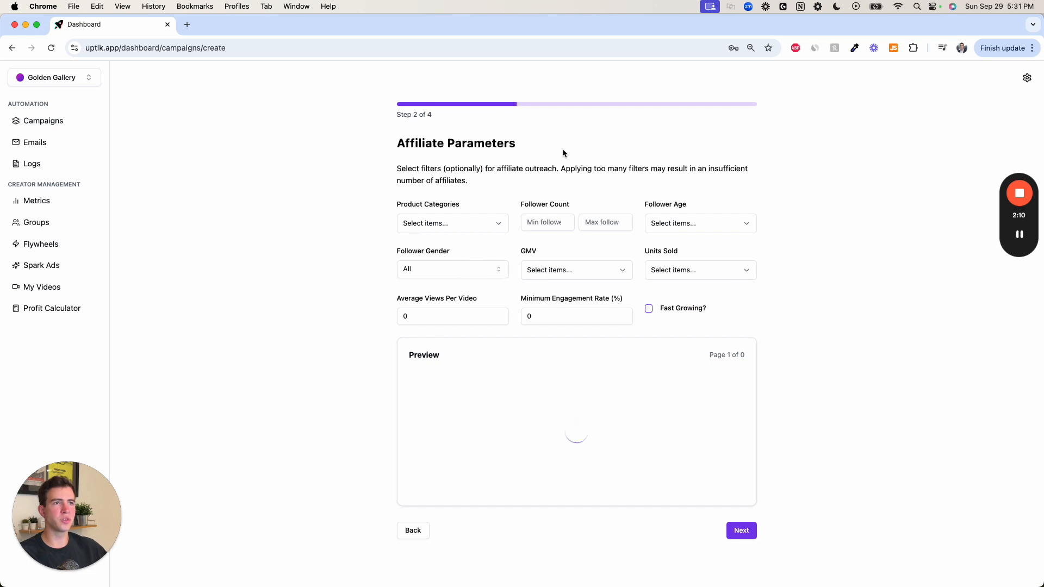
- Filter the affiliates to the $1K-$10K and $100-$1K GMV ranges and continue to the product selection
{"action": "scroll", "coordinate": [554, 161], "scroll_direction": "down", "scroll_amount": 1}
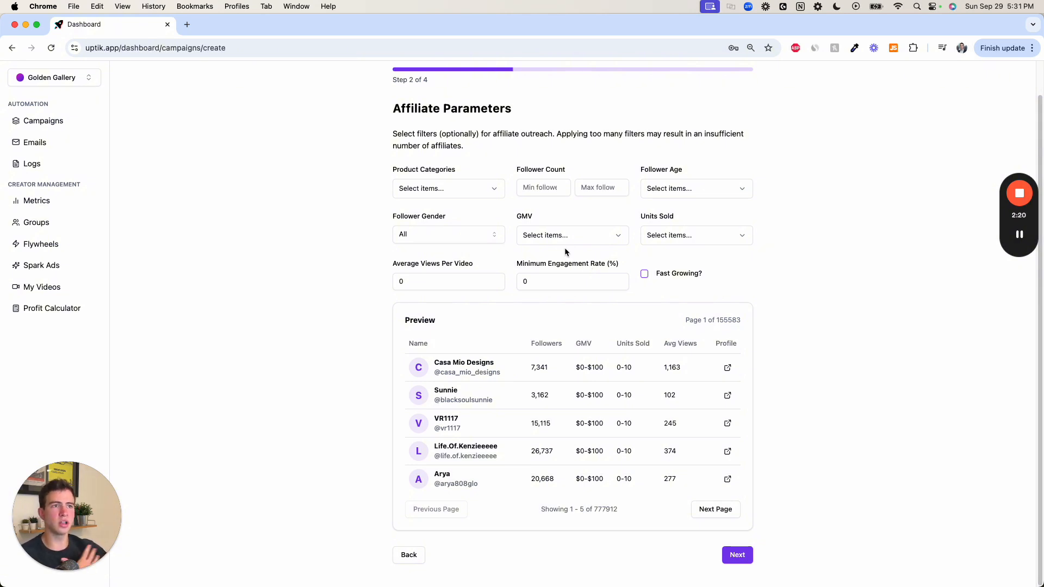
{"action": "left_click", "coordinate": [485, 200]}
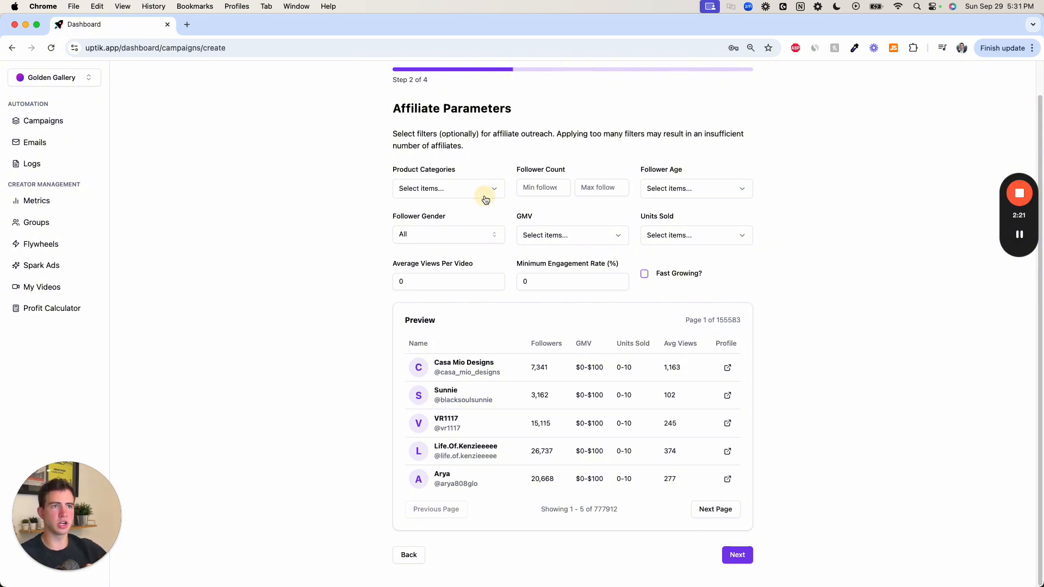
{"action": "left_click", "coordinate": [554, 188]}
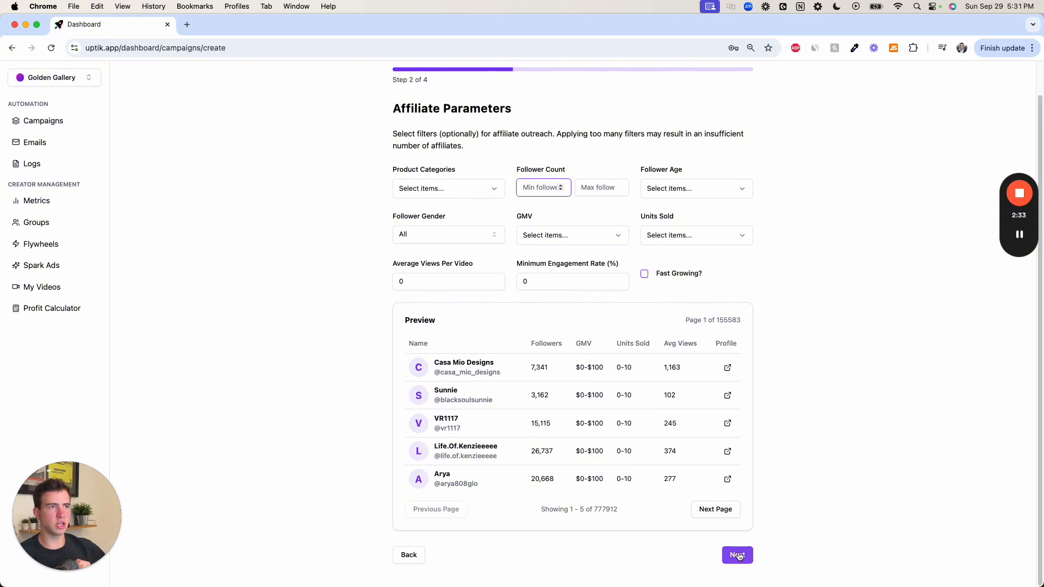
{"action": "left_click", "coordinate": [527, 239]}
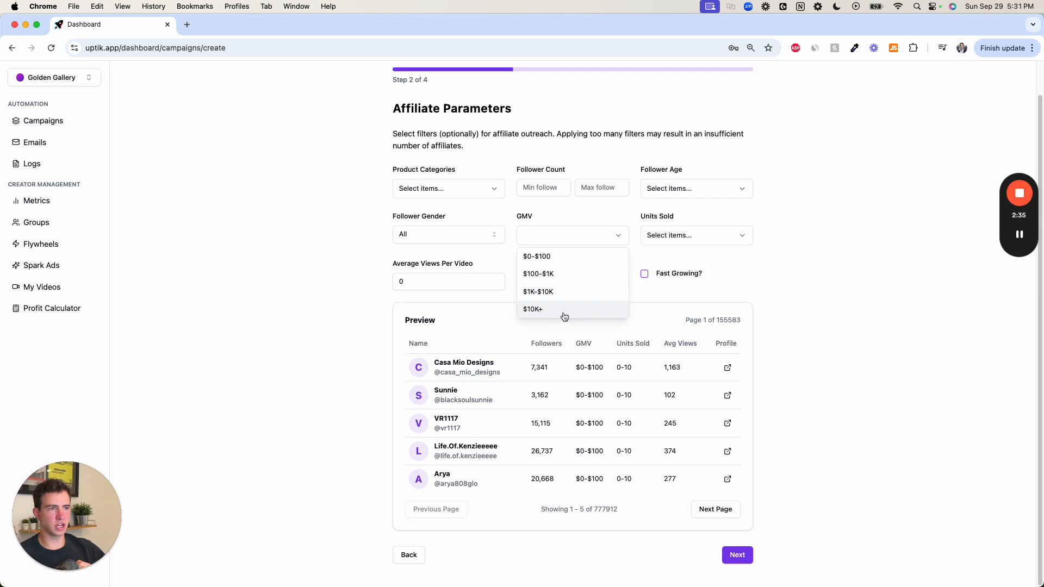
{"action": "left_click", "coordinate": [552, 297]}
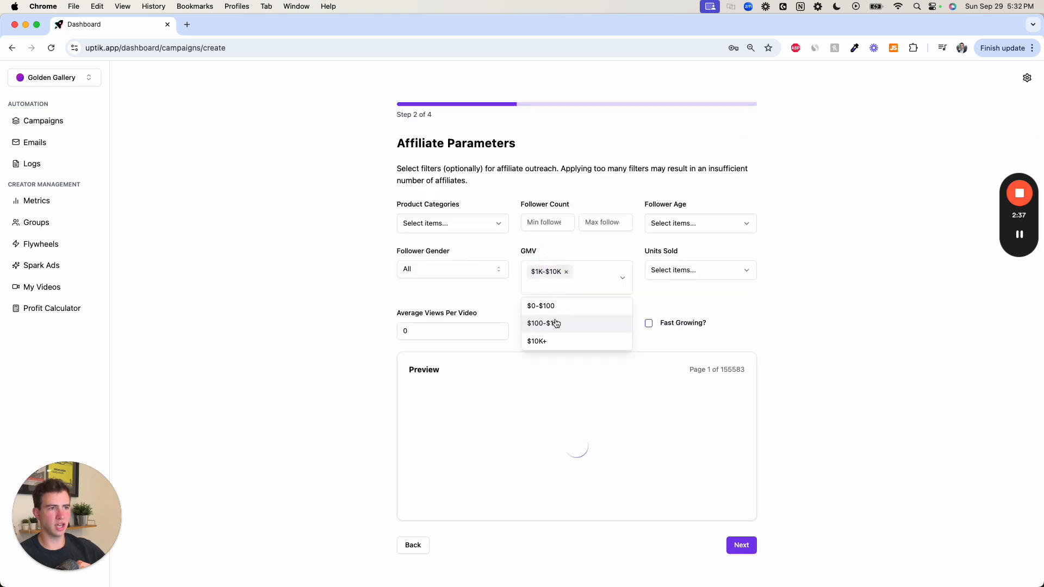
{"action": "left_click", "coordinate": [551, 324]}
{"action": "left_click", "coordinate": [877, 363]}
{"action": "scroll", "coordinate": [911, 409], "scroll_direction": "down", "scroll_amount": 2}
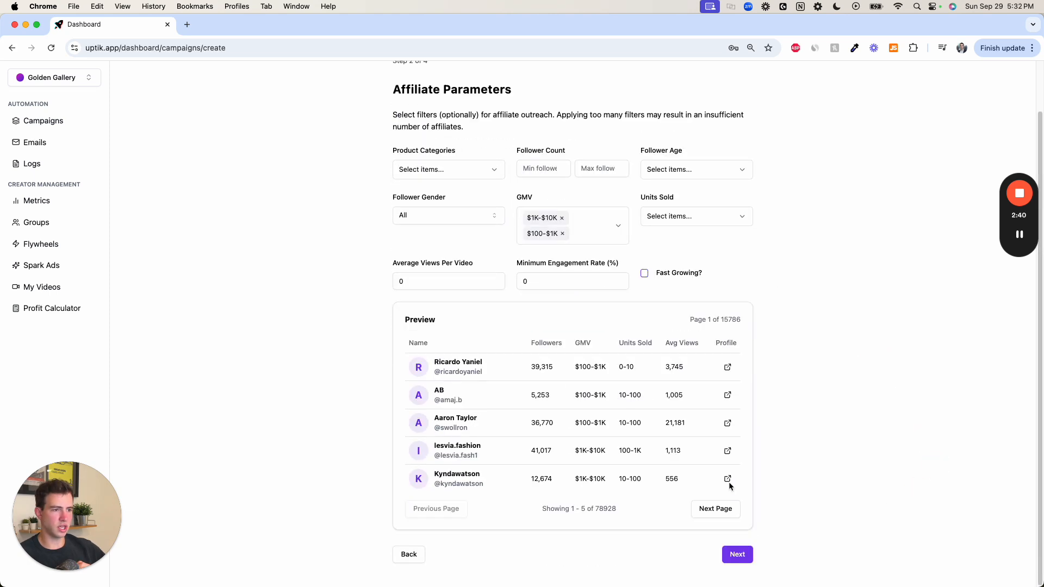
{"action": "double_click", "coordinate": [603, 509]}
{"action": "left_click", "coordinate": [737, 554]}
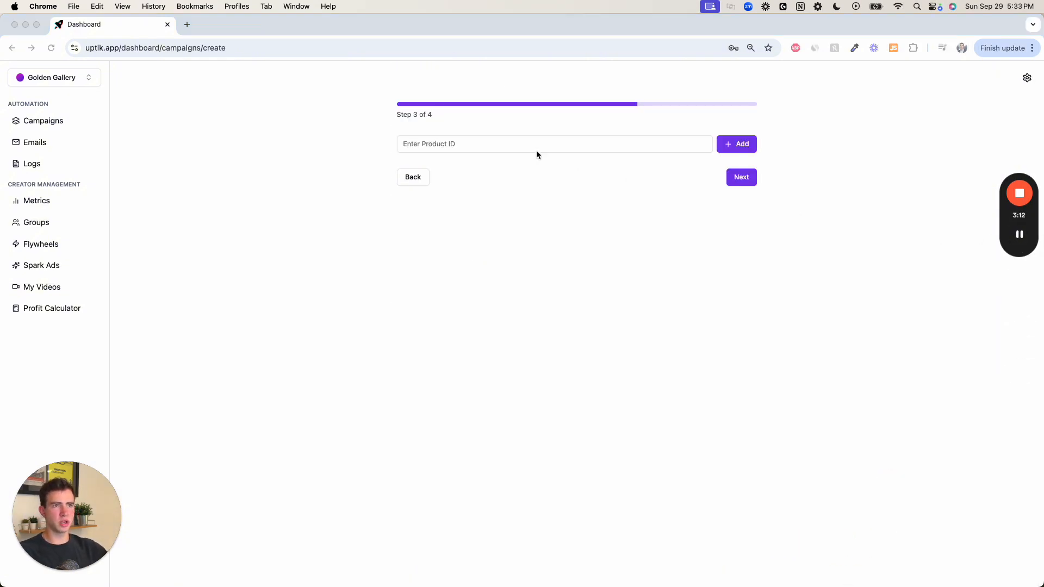
{"action": "left_click", "coordinate": [520, 146]}
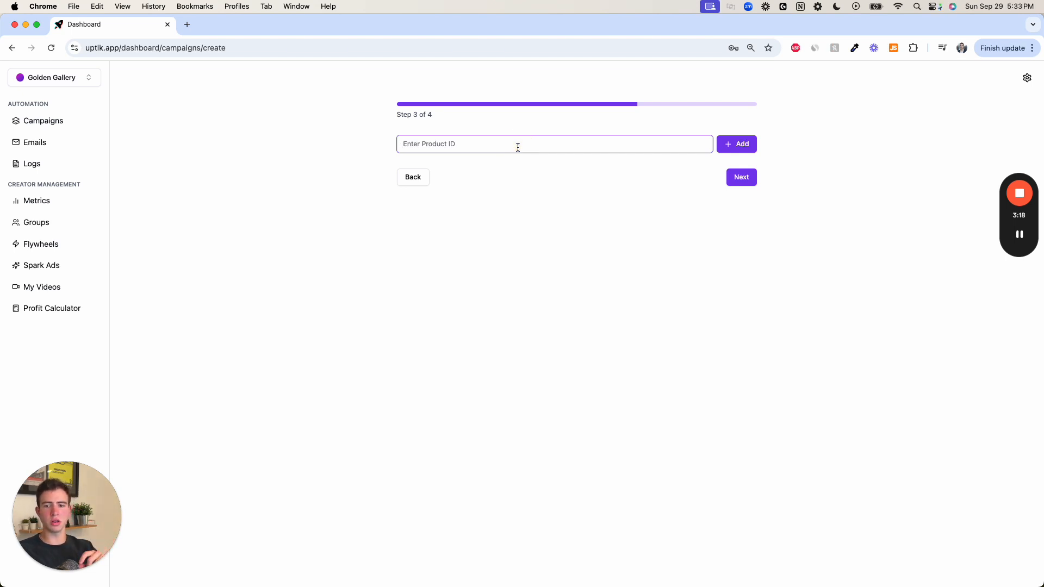
{"action": "key", "text": "super+v"}
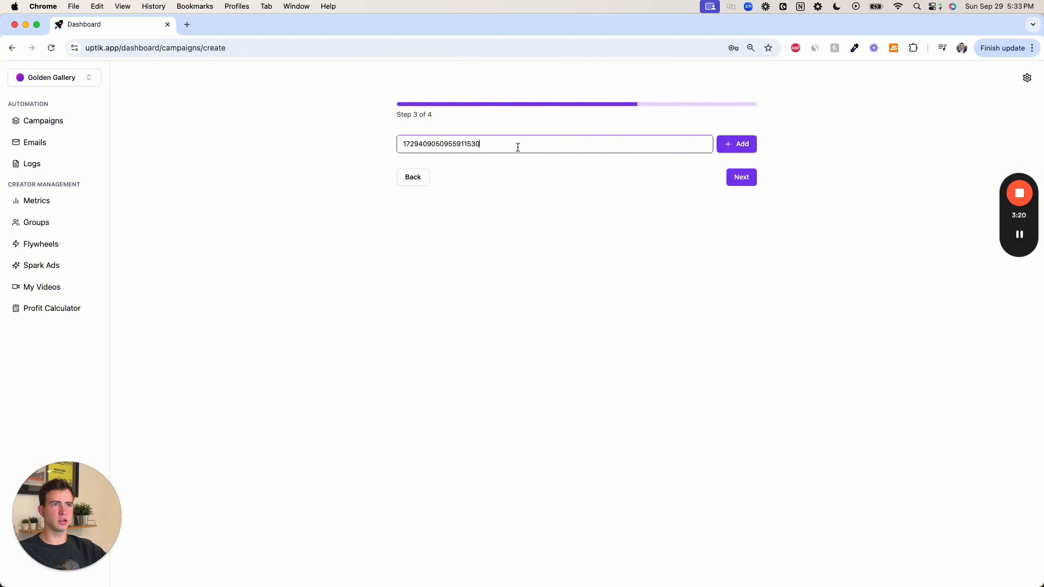
{"action": "left_click", "coordinate": [732, 148]}
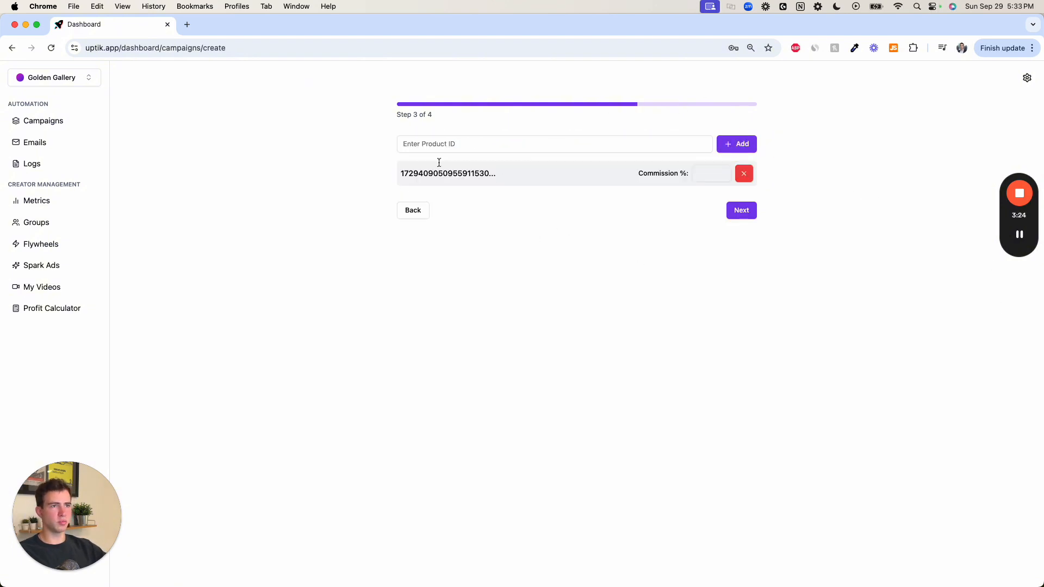
{"action": "left_click", "coordinate": [707, 177]}
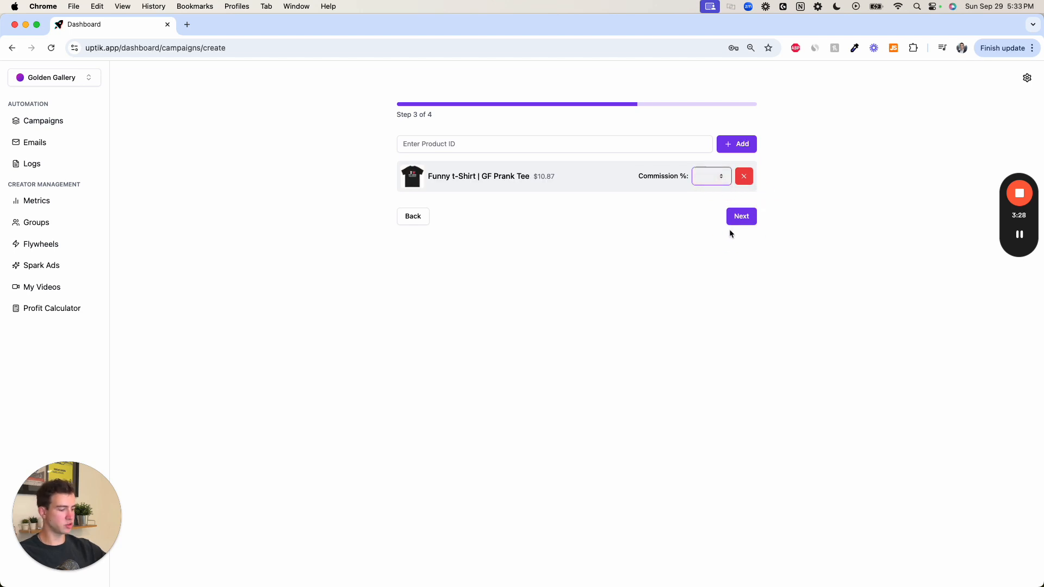
{"action": "type", "text": "20"}
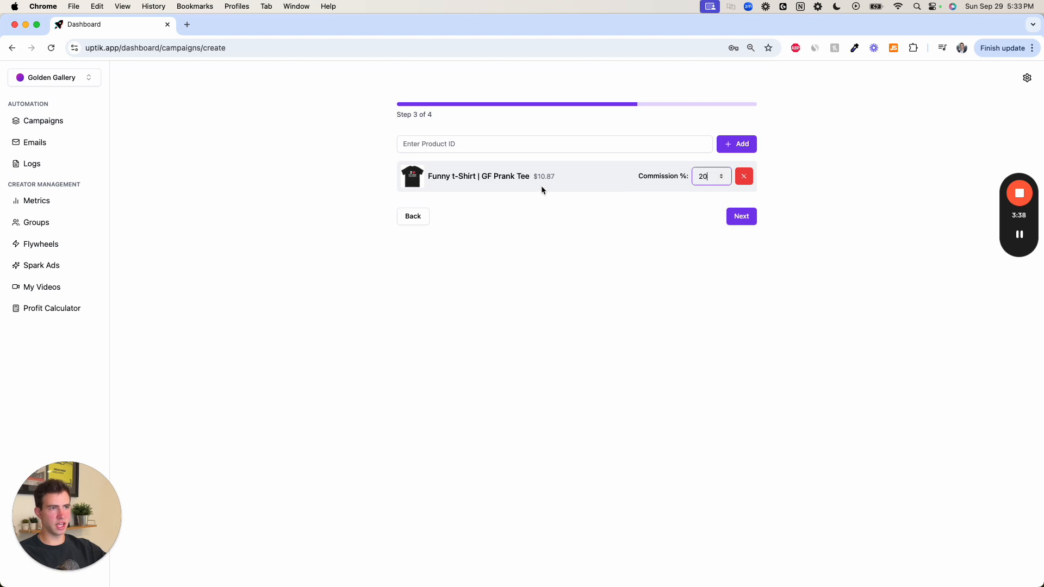
{"action": "left_click", "coordinate": [741, 218]}
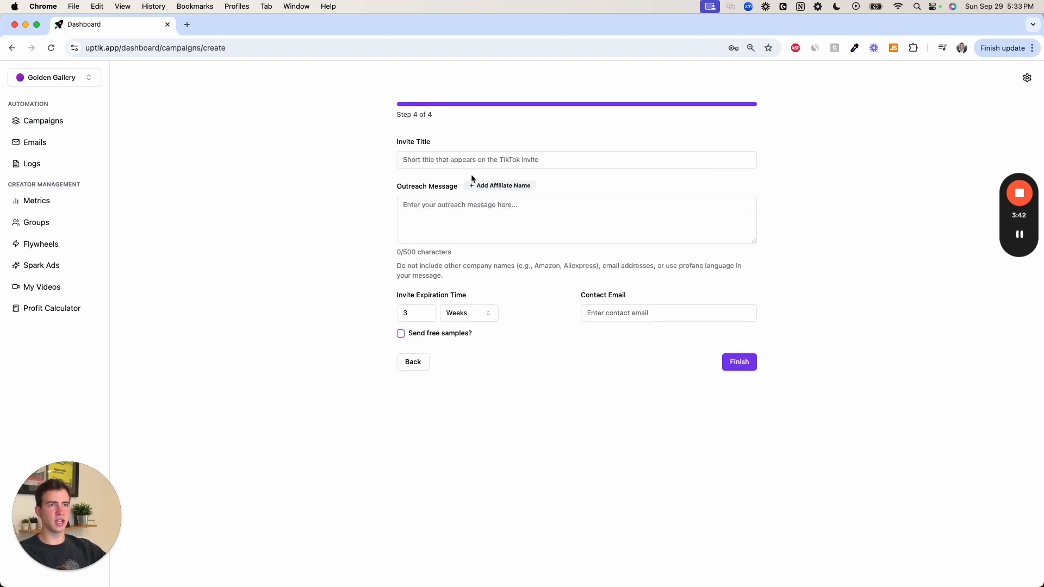
- Set the invite title to "Funny T-Shirt"
{"action": "left_click", "coordinate": [463, 158]}
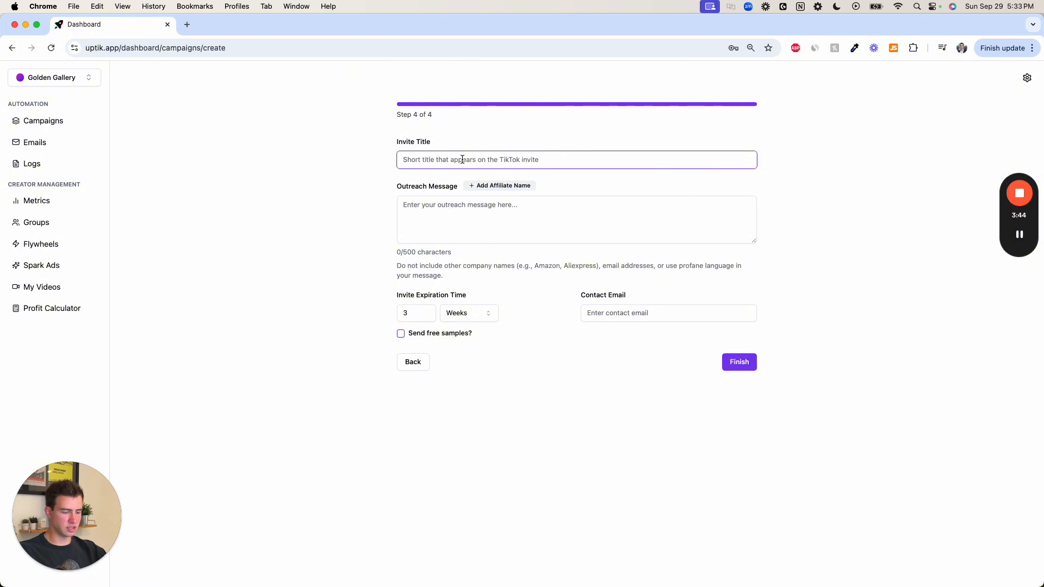
{"action": "type", "text": "Funn"}
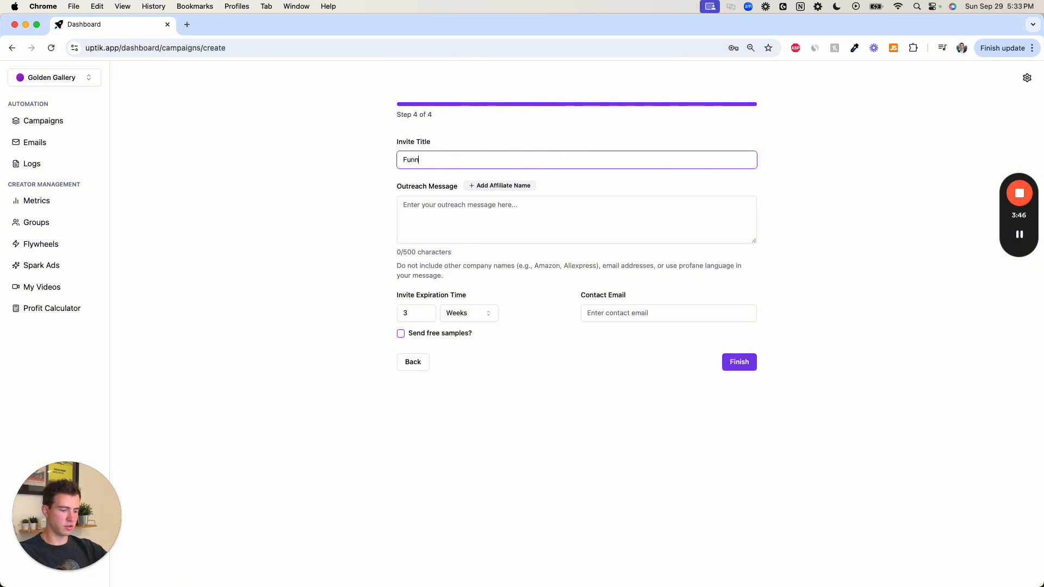
{"action": "type", "text": "y T-Shirt"}
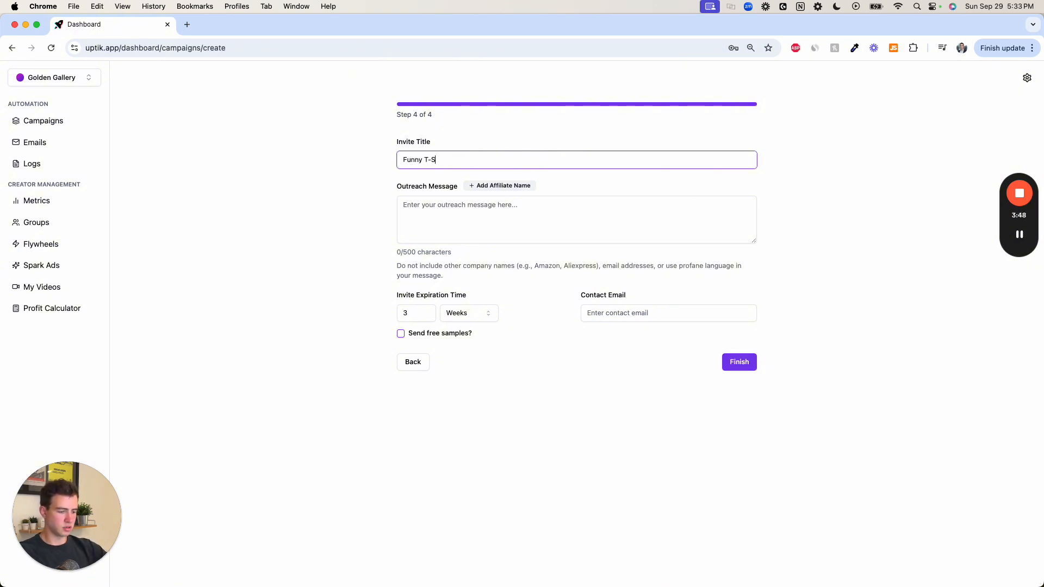
- Begin the outreach message with the greeting "Hey [affiliate_name],", inserting the affiliate name placeholder
{"action": "left_click", "coordinate": [477, 209]}
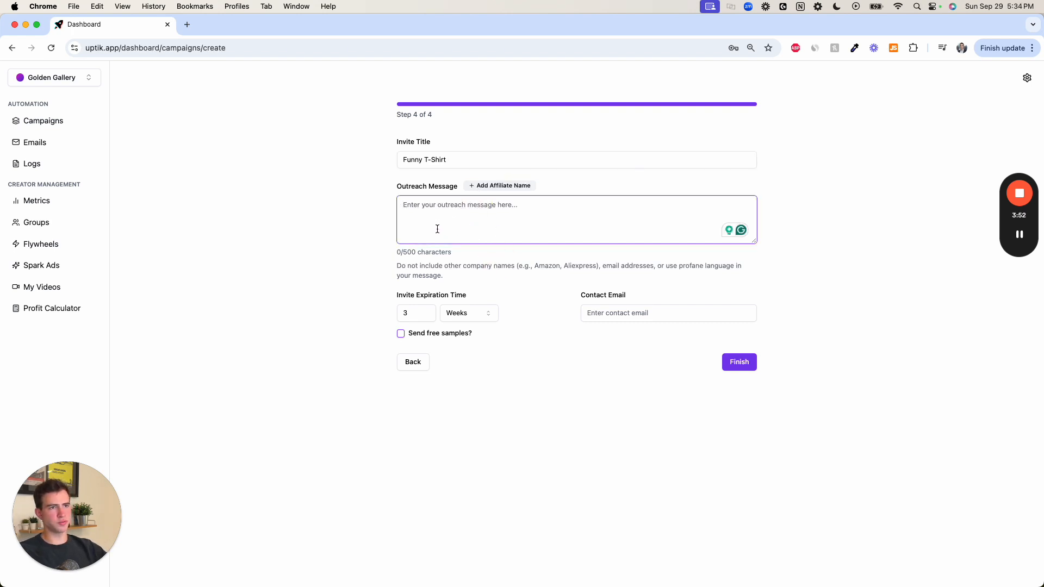
{"action": "left_click", "coordinate": [492, 186]}
{"action": "left_click", "coordinate": [501, 225]}
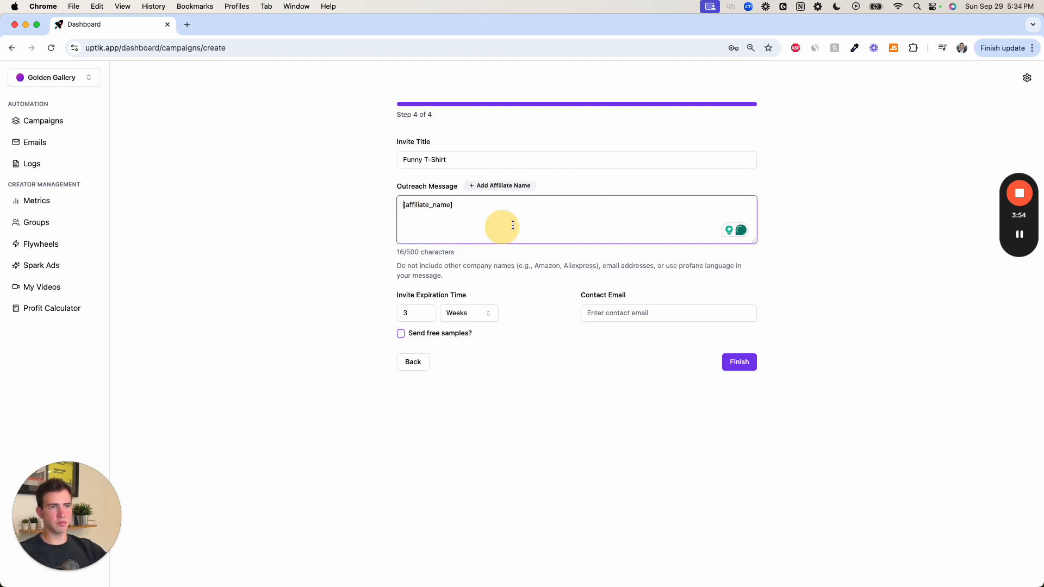
{"action": "type", "text": "Hey"}
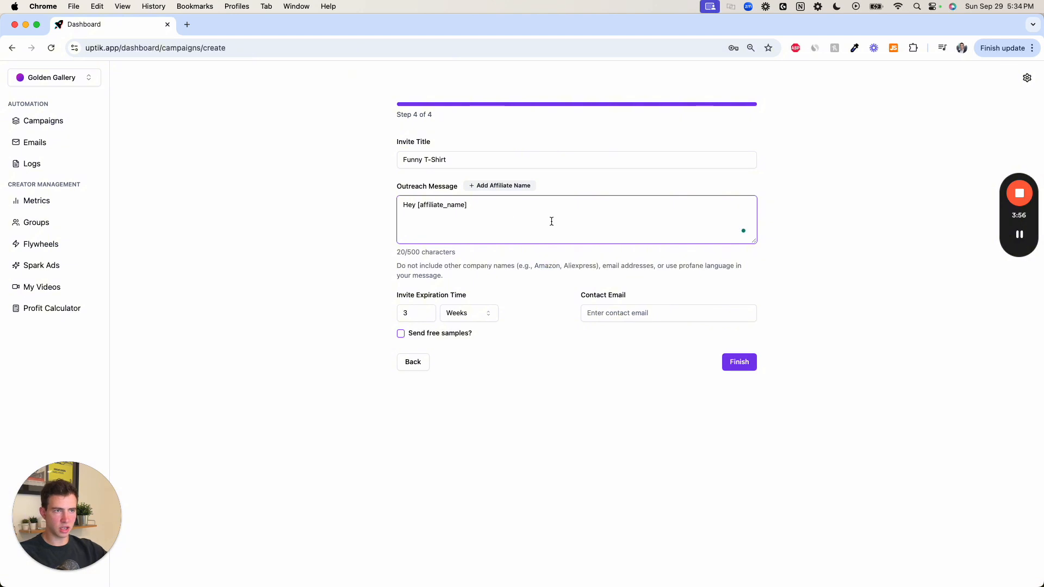
{"action": "left_click", "coordinate": [510, 212]}
{"action": "type", "text": ","}
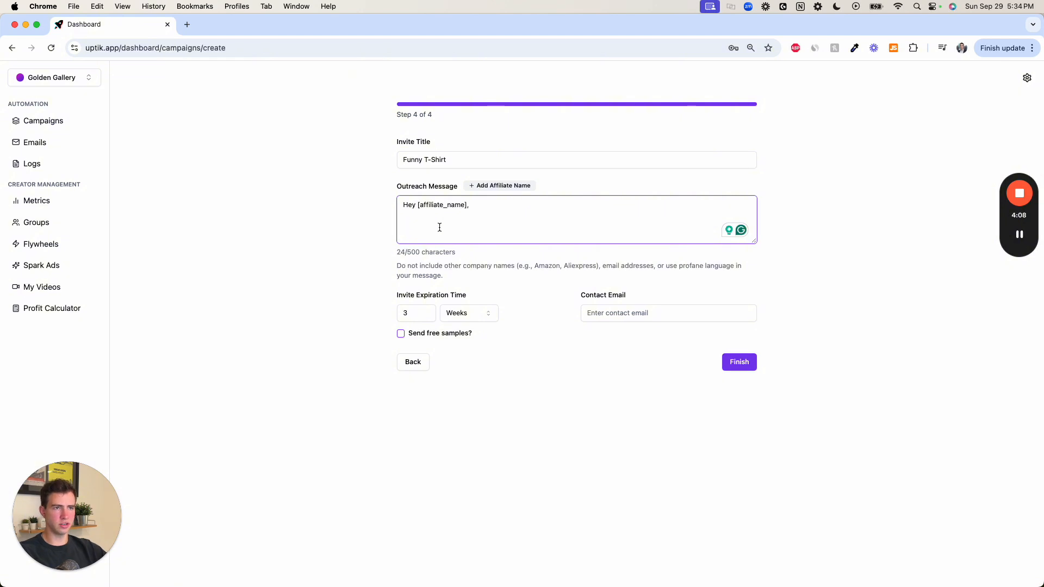
{"action": "left_click", "coordinate": [1020, 235]}
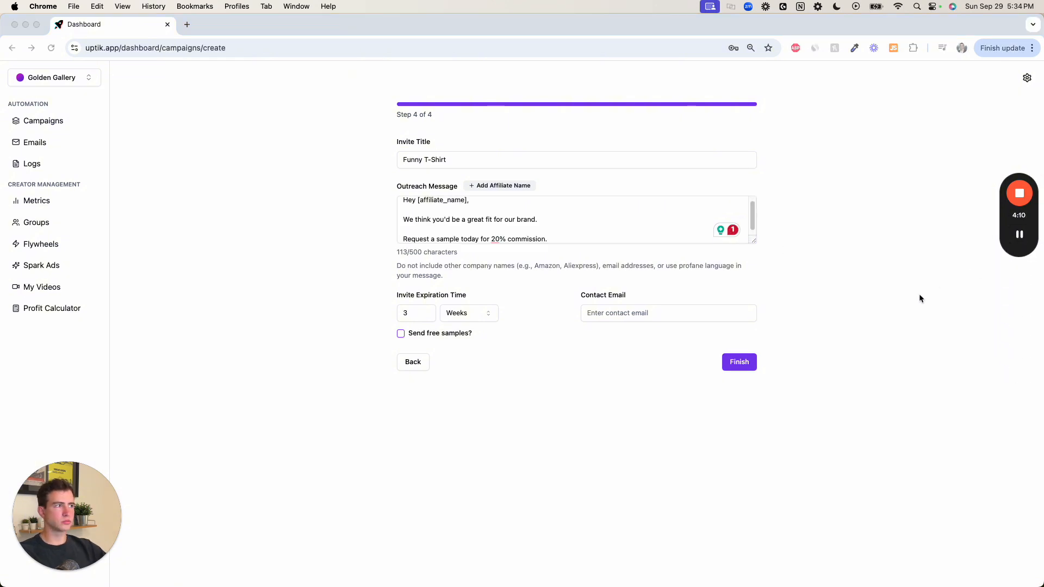
- Enable sending free samples without automatic approval of sample requests, and finish creating the campaign
{"action": "scroll", "coordinate": [479, 223], "scroll_direction": "down", "scroll_amount": 1}
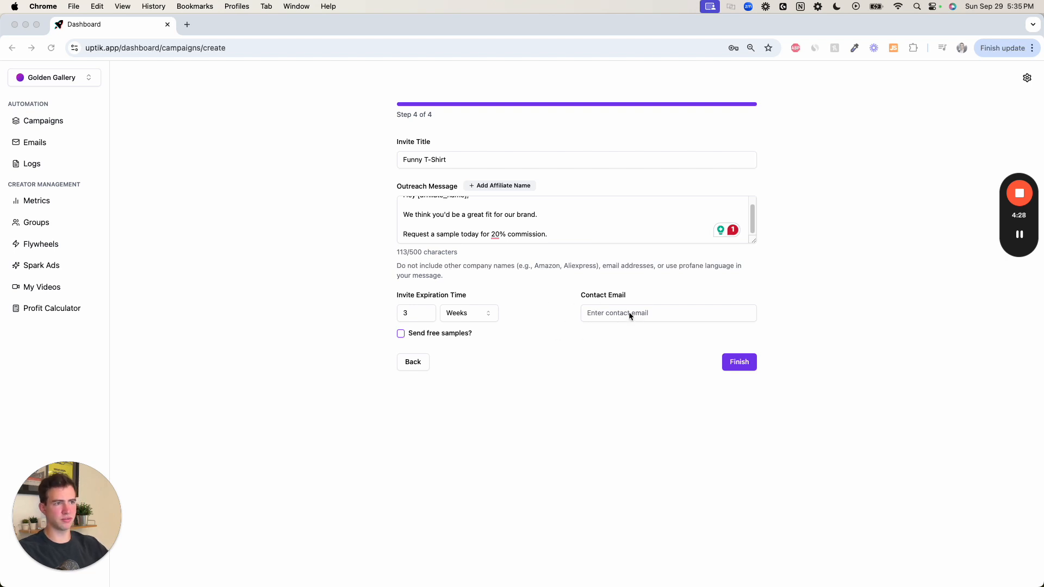
{"action": "left_click", "coordinate": [401, 334]}
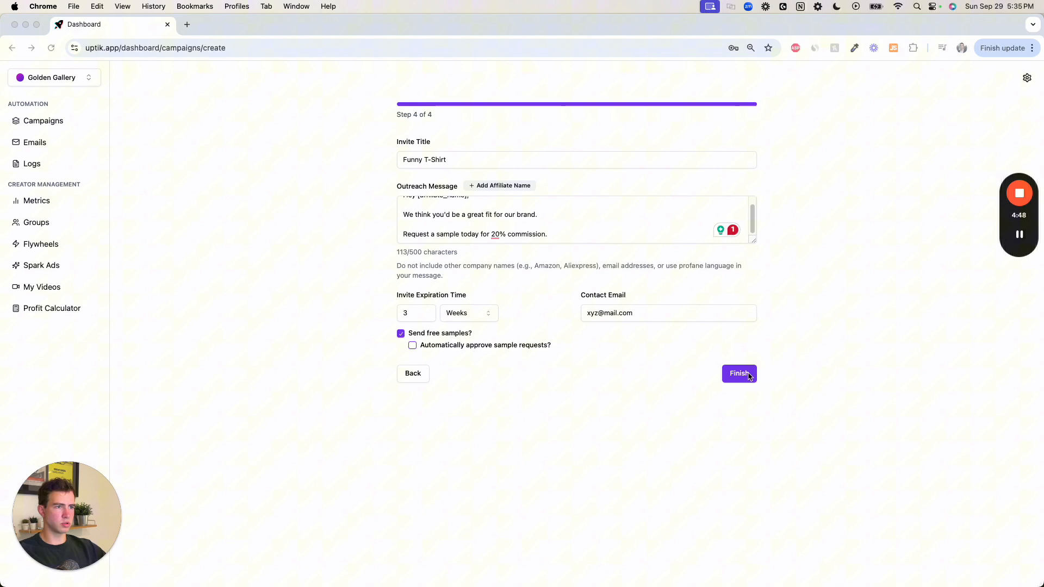
{"action": "left_click", "coordinate": [749, 376]}
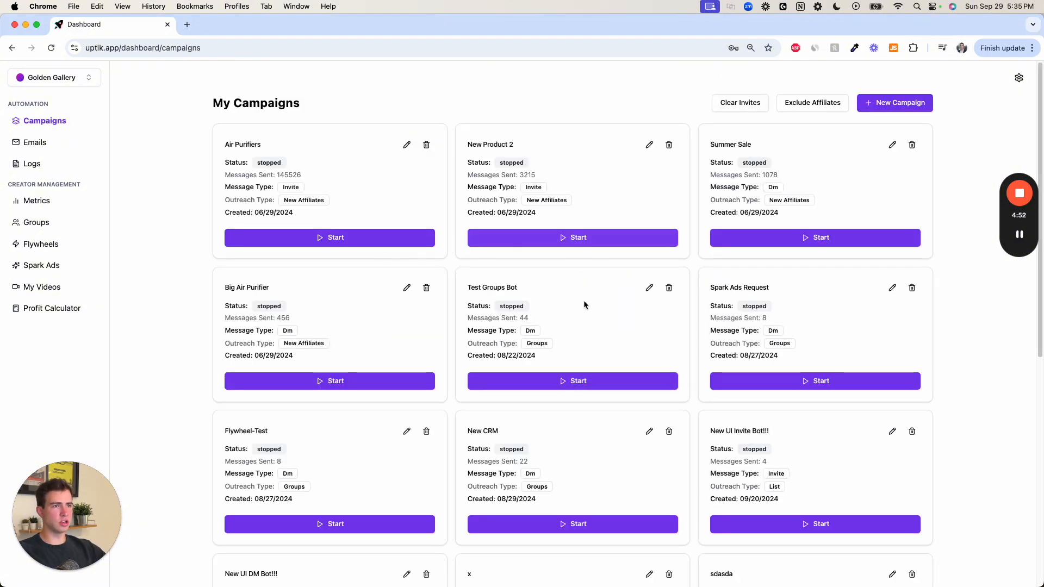
- Start the "Product 1 - Invites" campaign from the campaign list
{"action": "scroll", "coordinate": [621, 330], "scroll_direction": "down", "scroll_amount": 8}
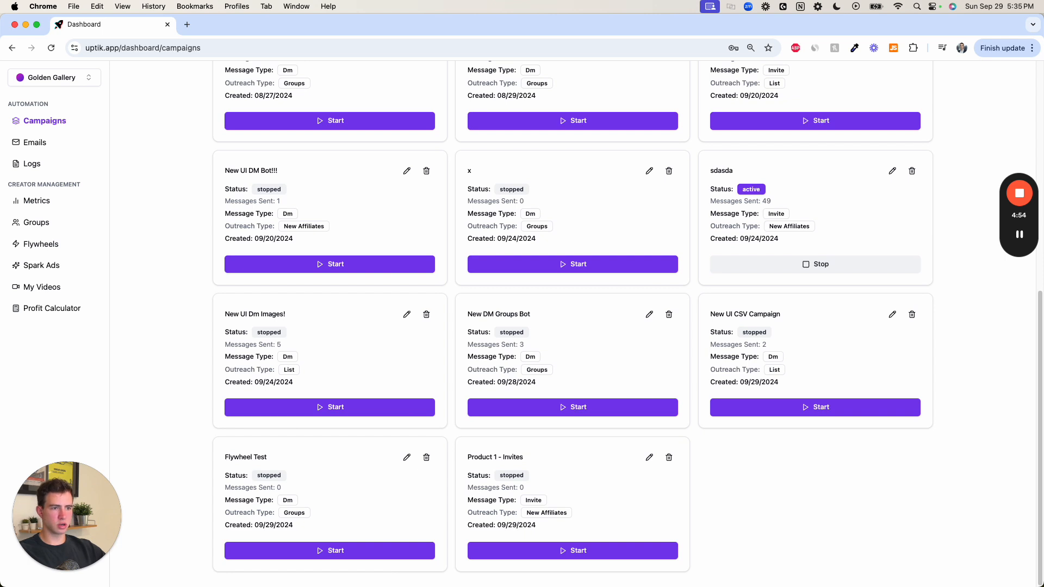
{"action": "left_click", "coordinate": [572, 554]}
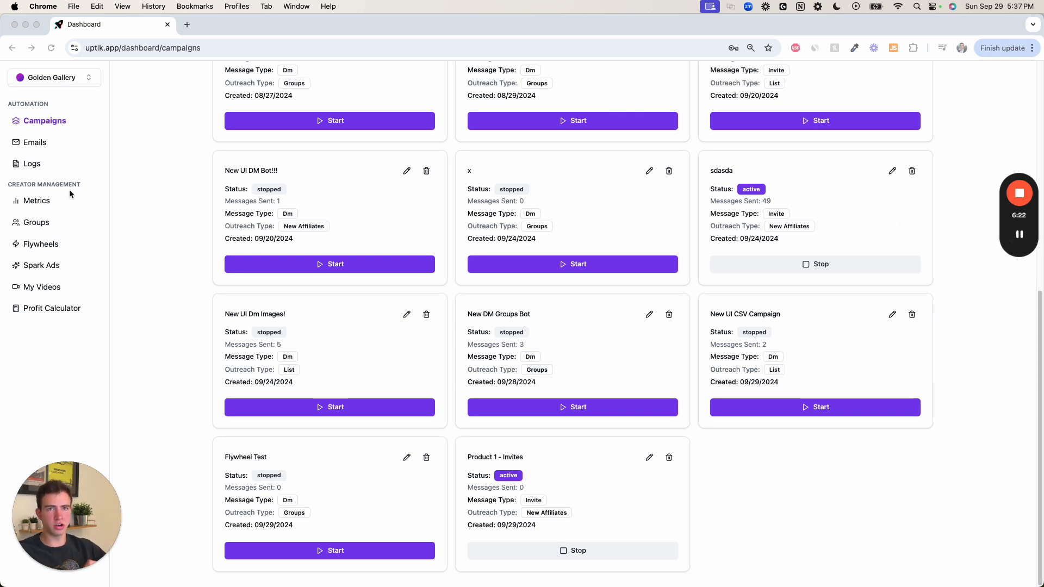
- Create an affiliate group titled "On Sample Approval" for affiliates with the status Ready to Ship
{"action": "left_click", "coordinate": [60, 226]}
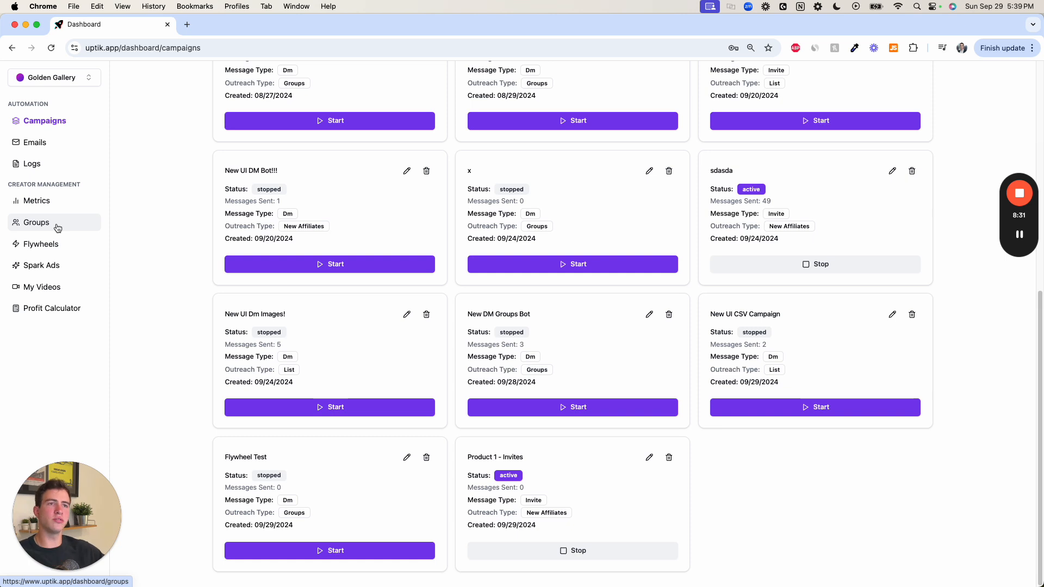
{"action": "left_click", "coordinate": [57, 227]}
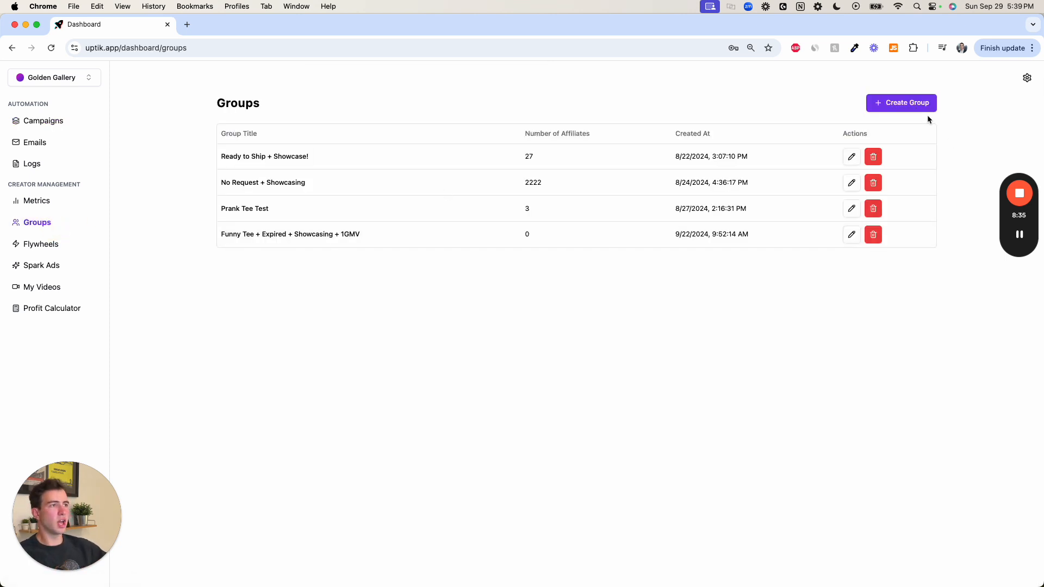
{"action": "left_click", "coordinate": [914, 105]}
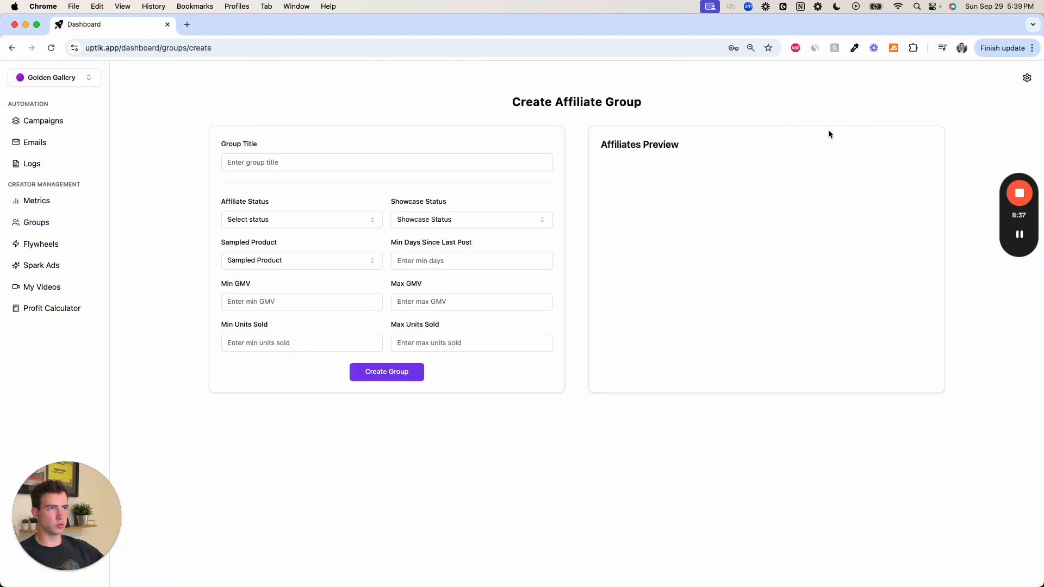
{"action": "left_click", "coordinate": [261, 163]}
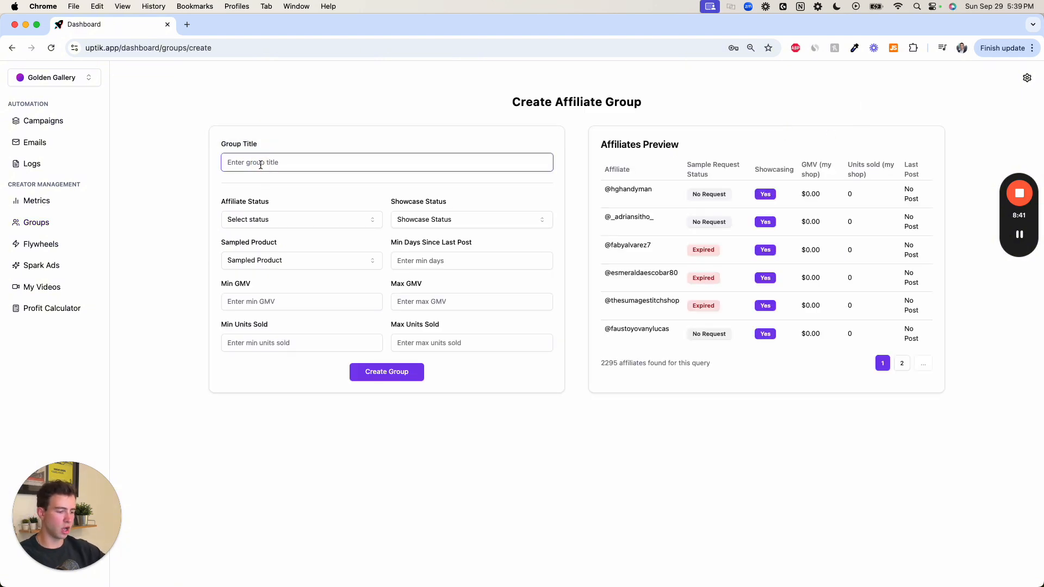
{"action": "type", "text": "On Sample Ap"}
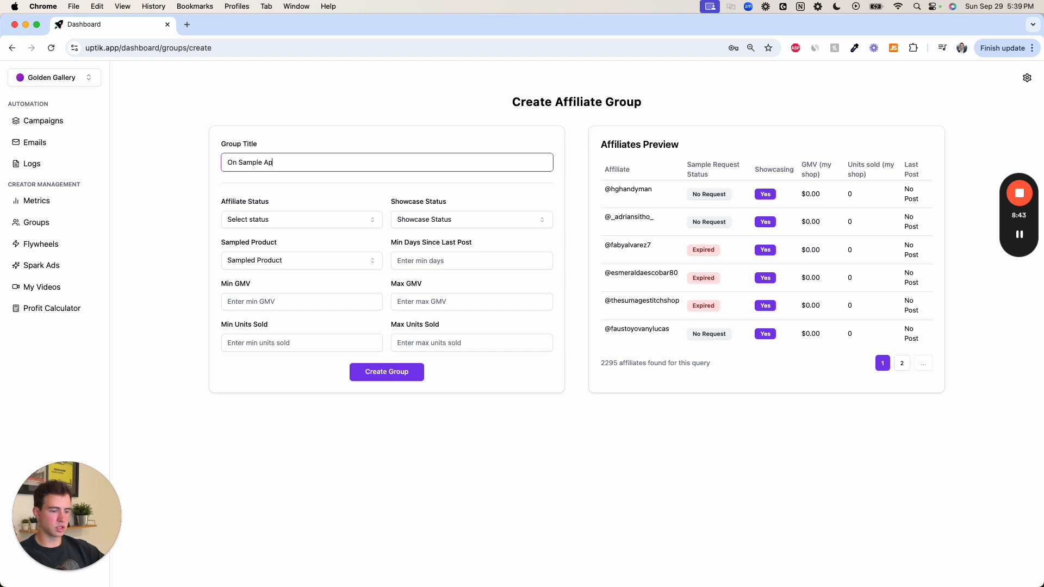
{"action": "type", "text": "proval"}
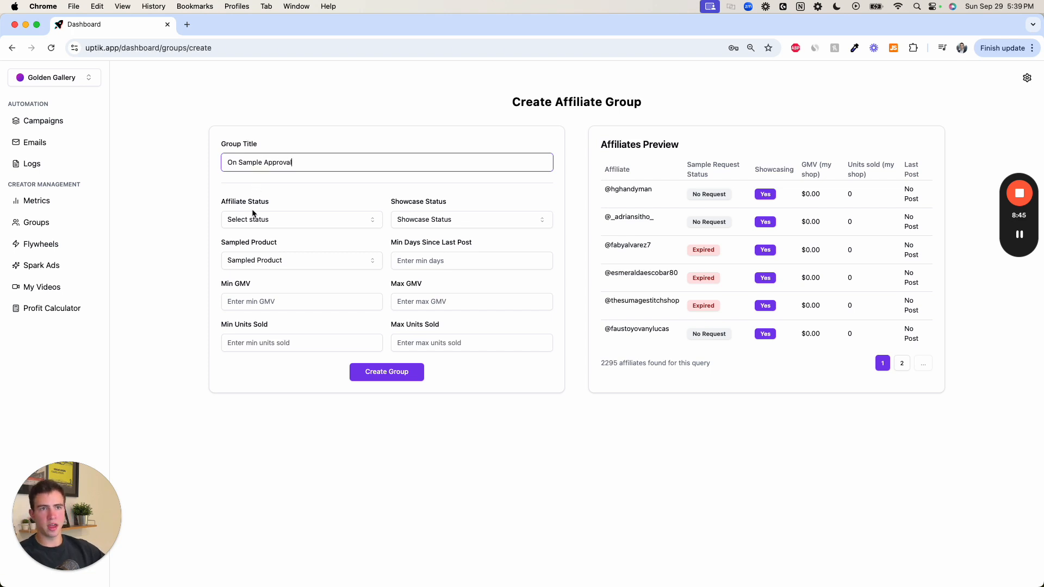
{"action": "left_click", "coordinate": [253, 219]}
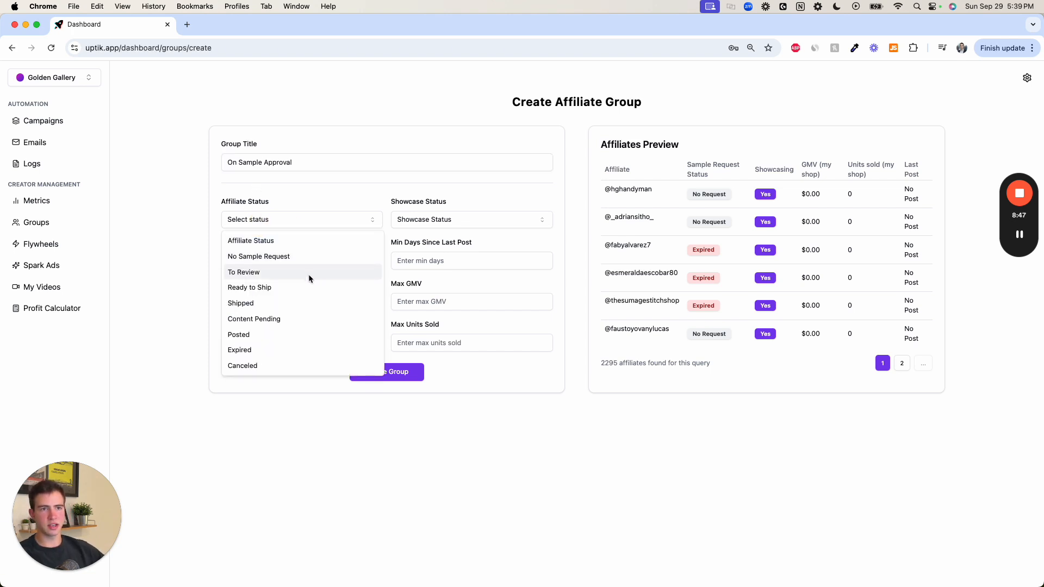
{"action": "left_click", "coordinate": [289, 286]}
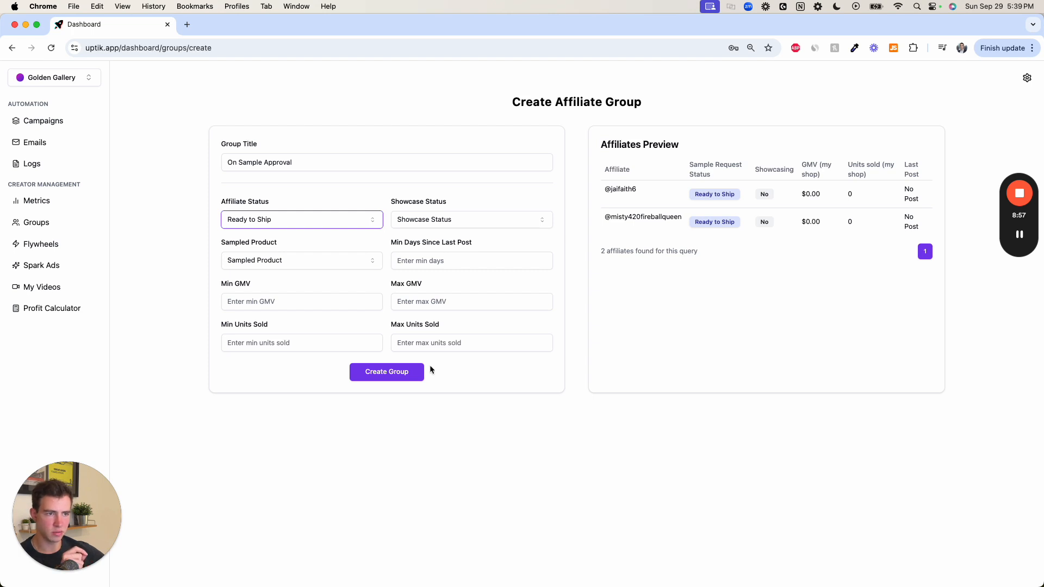
{"action": "left_click", "coordinate": [413, 372]}
- Create an affiliate group titled "Shipped" for affiliates with the status Shipped
{"action": "left_click", "coordinate": [903, 105]}
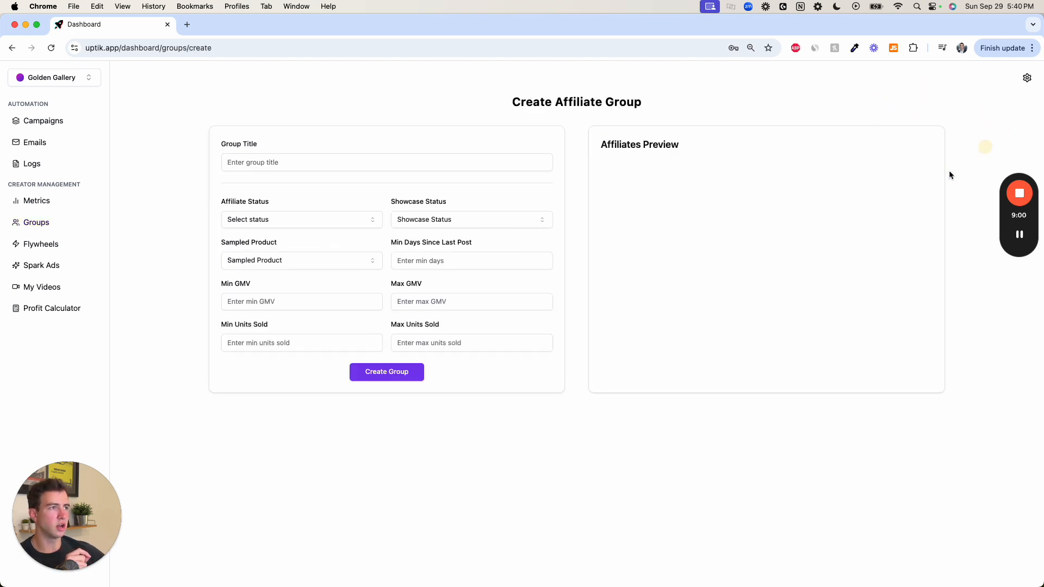
{"action": "left_click", "coordinate": [298, 163]}
{"action": "type", "text": "Sh"}
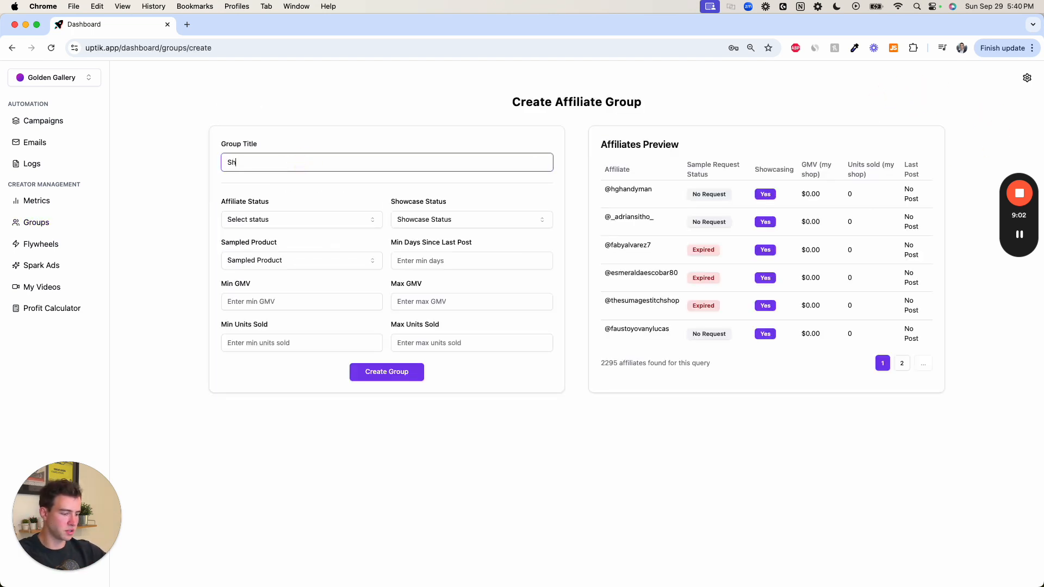
{"action": "type", "text": "ipped"}
{"action": "left_click", "coordinate": [301, 219]}
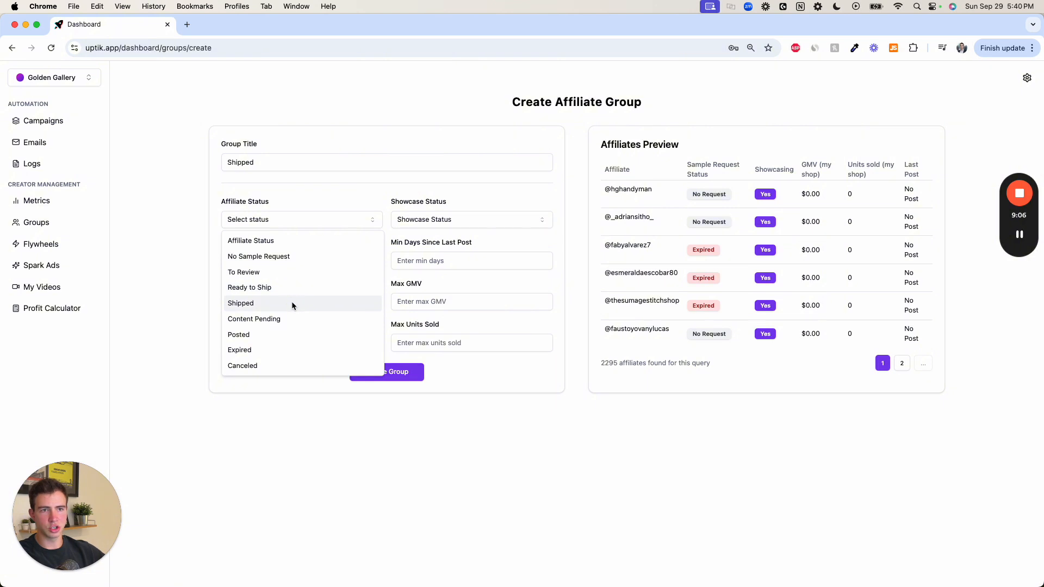
{"action": "left_click", "coordinate": [292, 303]}
{"action": "left_click", "coordinate": [389, 372]}
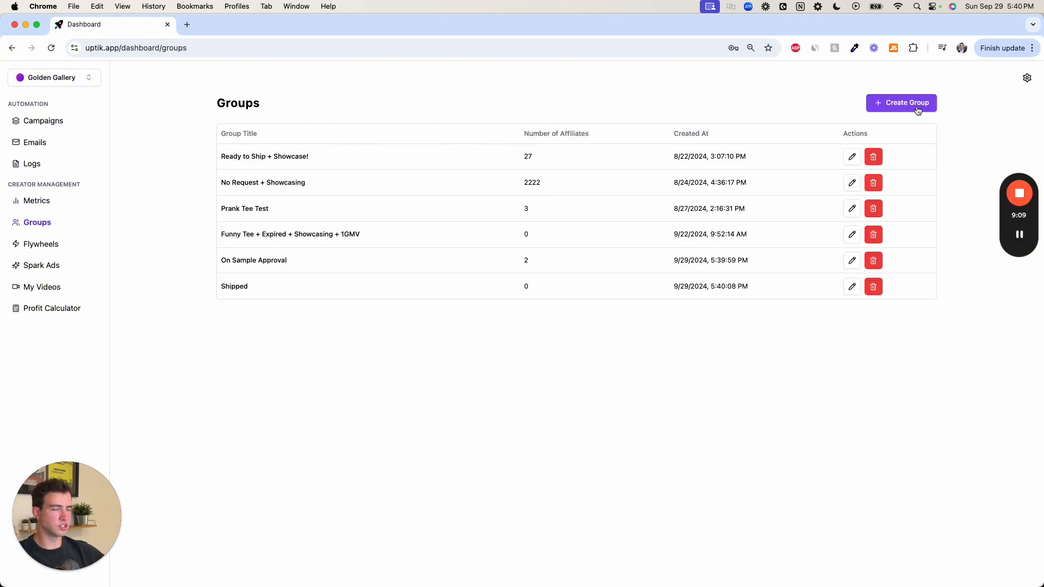
- Create an affiliate group titled "Content Pending" for affiliates with the status Content Pending
{"action": "left_click", "coordinate": [919, 110]}
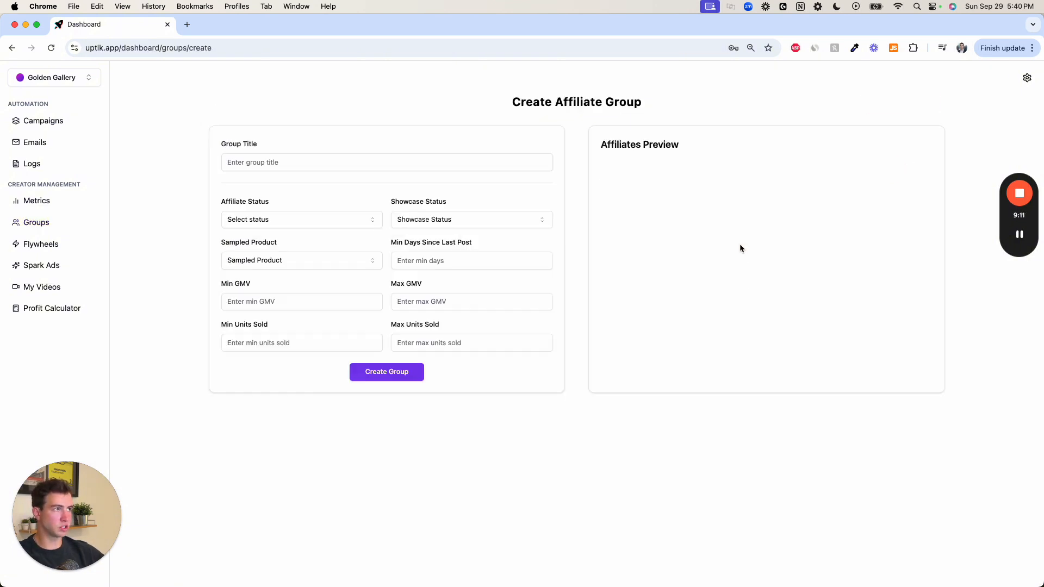
{"action": "left_click", "coordinate": [281, 162]}
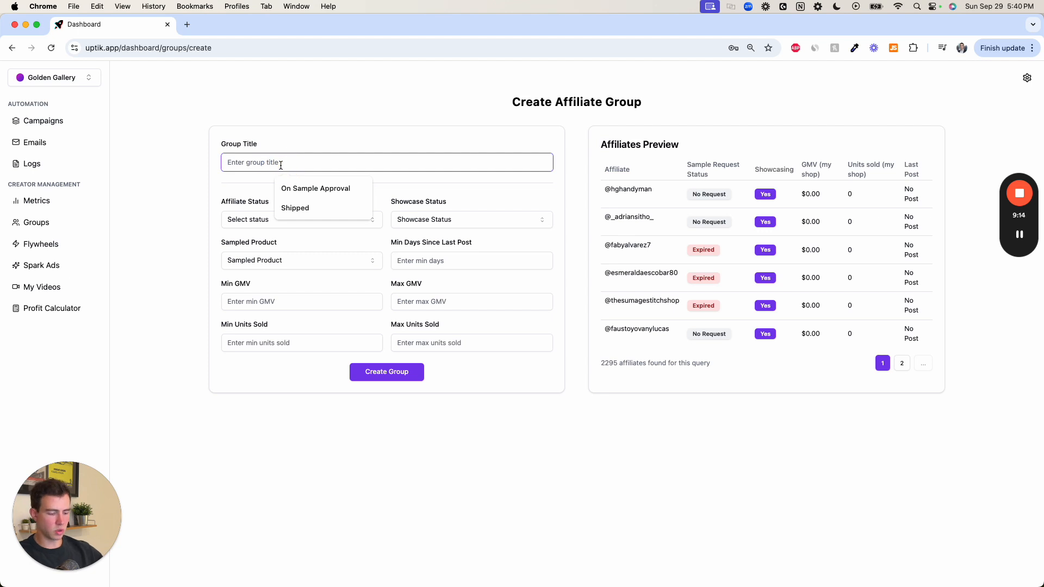
{"action": "type", "text": "Content"}
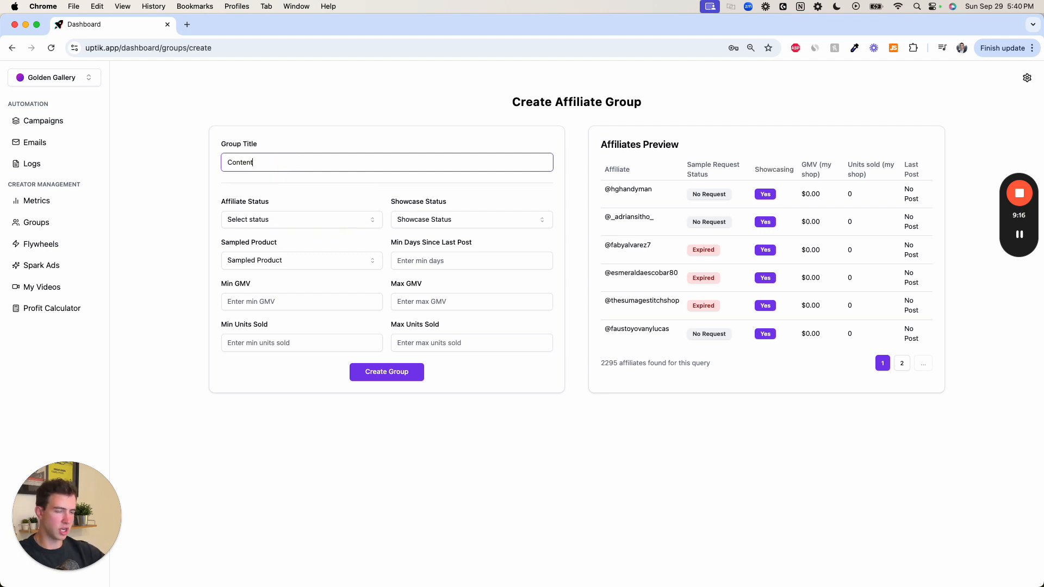
{"action": "type", "text": " Pendeing"}
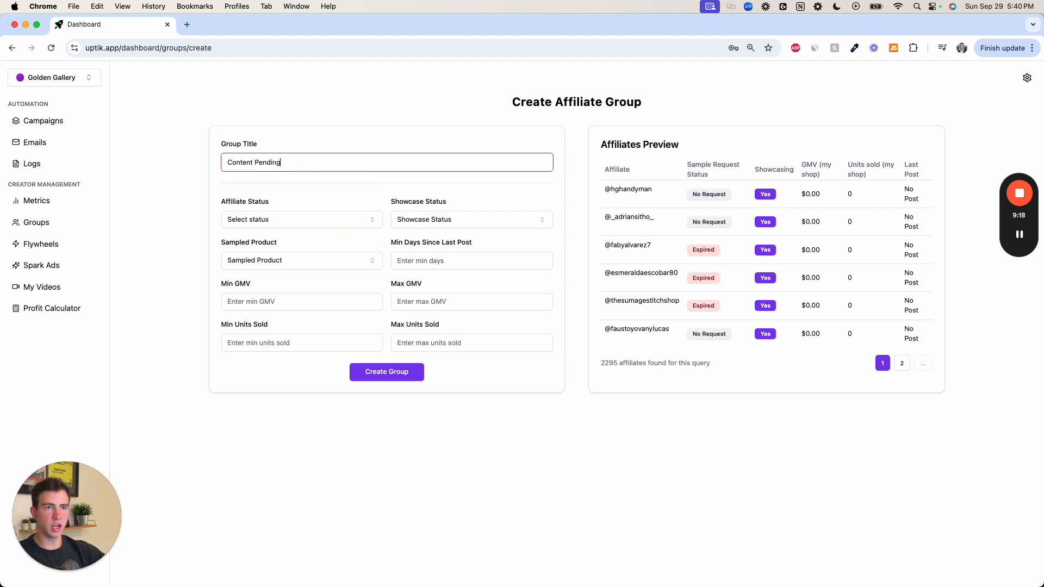
{"action": "left_click", "coordinate": [262, 220]}
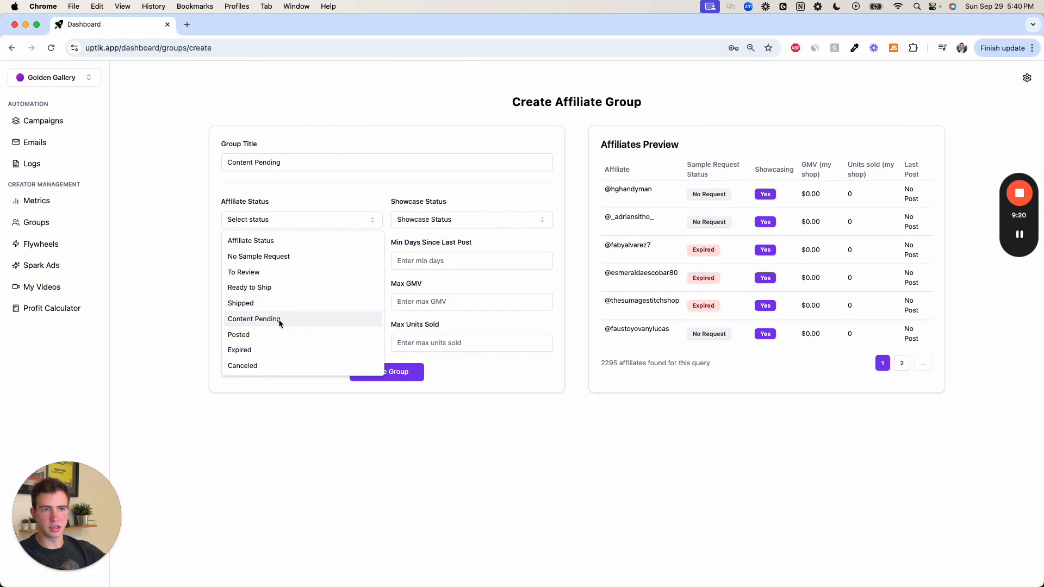
{"action": "left_click", "coordinate": [302, 319]}
{"action": "left_click", "coordinate": [408, 373]}
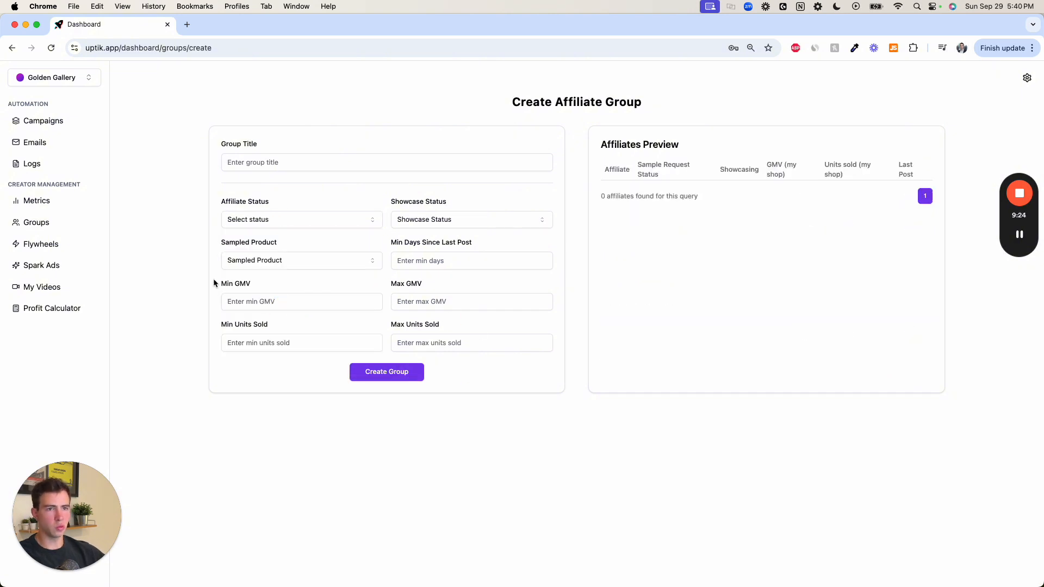
- Create an affiliate group titled "First Sale" with a minimum of 1 unit sold and no maximum
{"action": "left_click", "coordinate": [272, 342]}
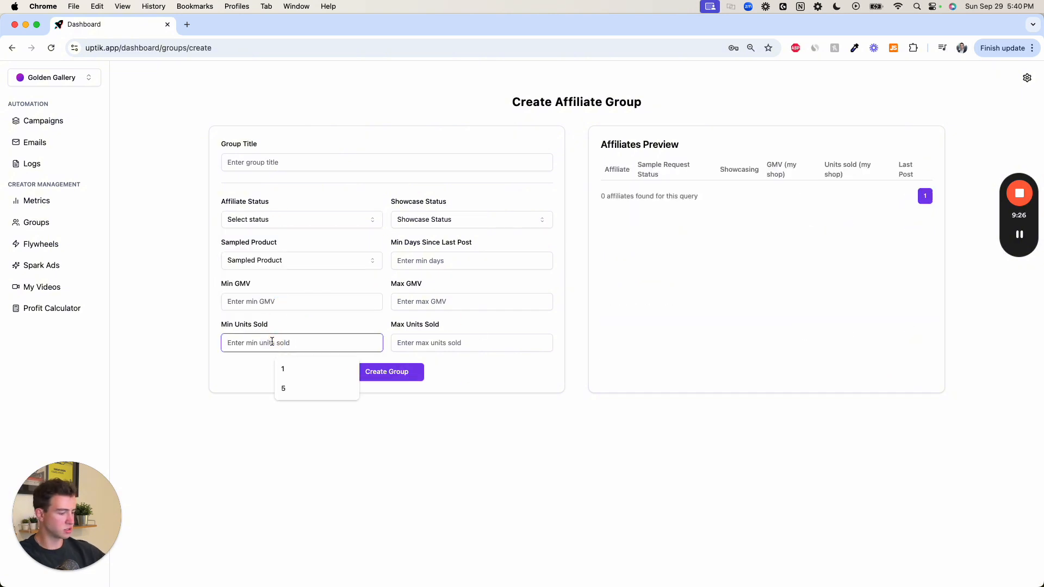
{"action": "type", "text": "1"}
{"action": "left_click", "coordinate": [466, 343]}
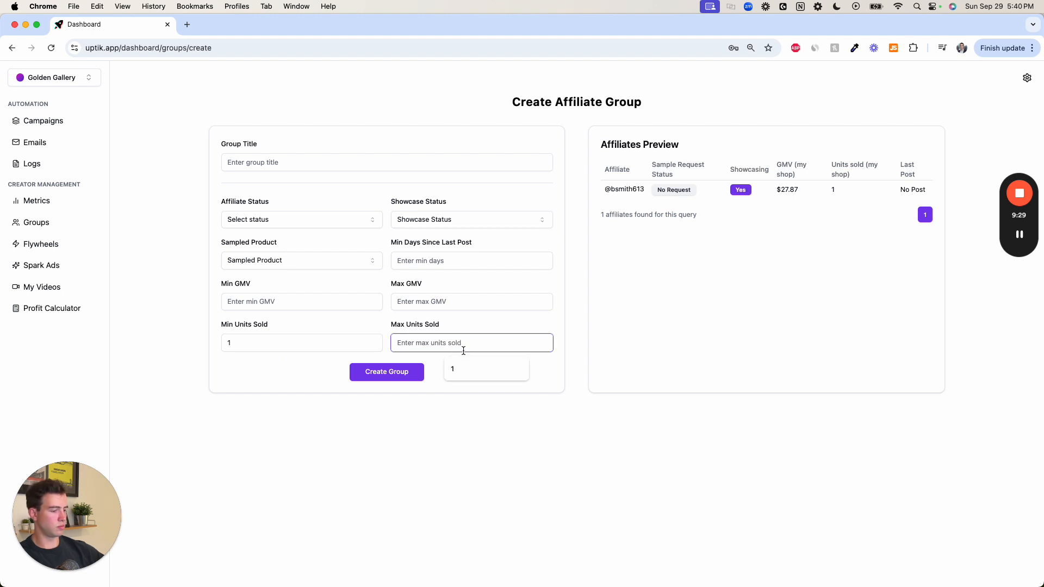
{"action": "type", "text": "1"}
{"action": "key", "text": "BackSpace"}
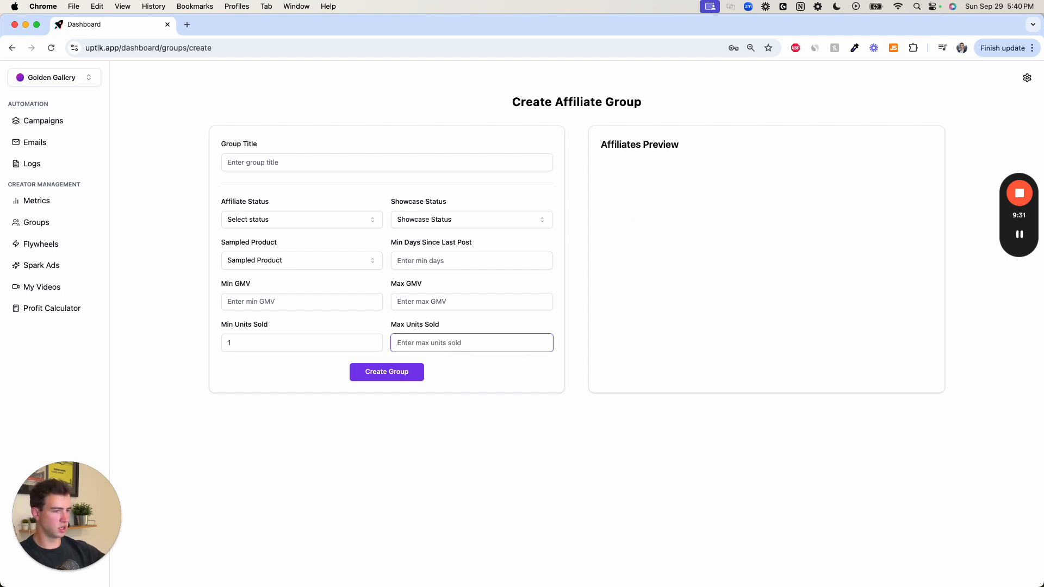
{"action": "left_click", "coordinate": [308, 163]}
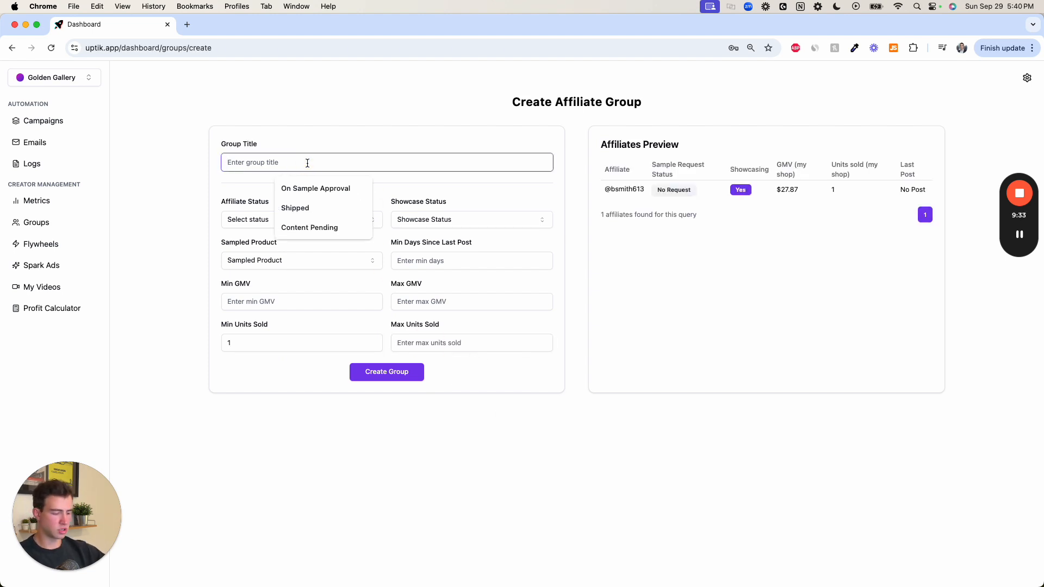
{"action": "type", "text": "First Sale"}
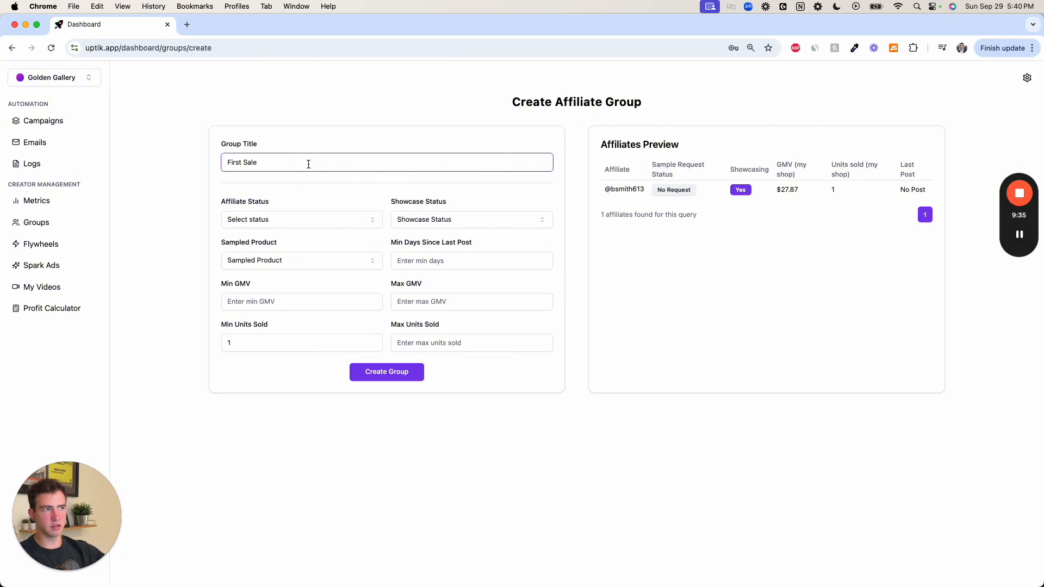
{"action": "left_click", "coordinate": [399, 373]}
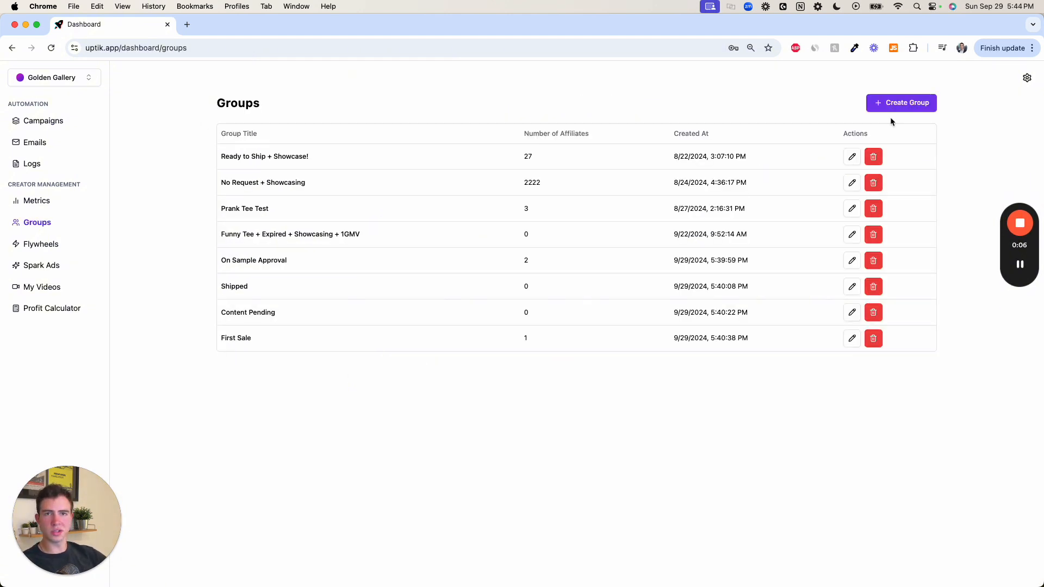
- Create an affiliate group titled "7 Days No Post" with a minimum of 7 days since the last post
{"action": "left_click", "coordinate": [898, 103]}
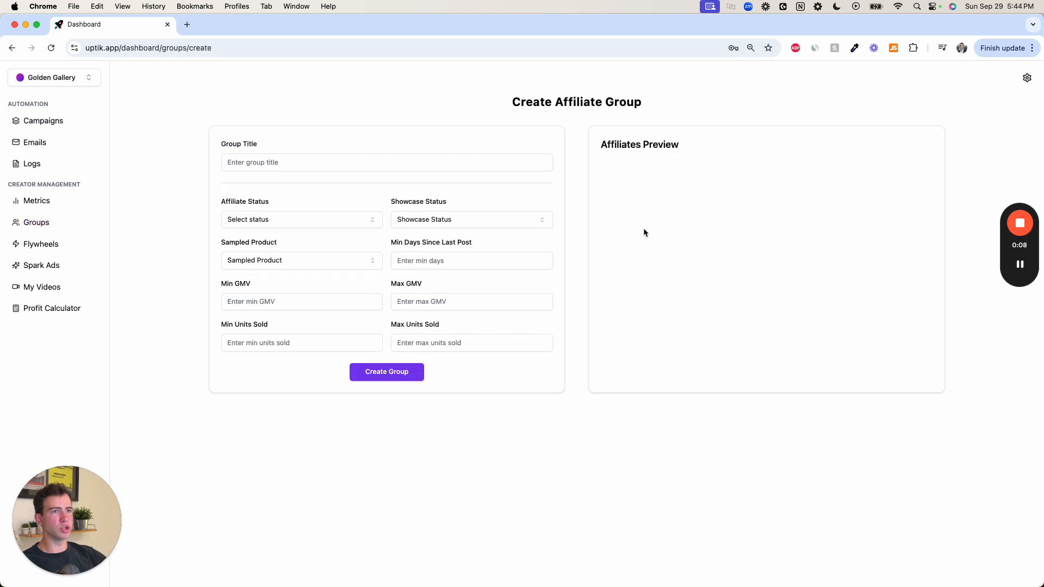
{"action": "left_click", "coordinate": [283, 163]}
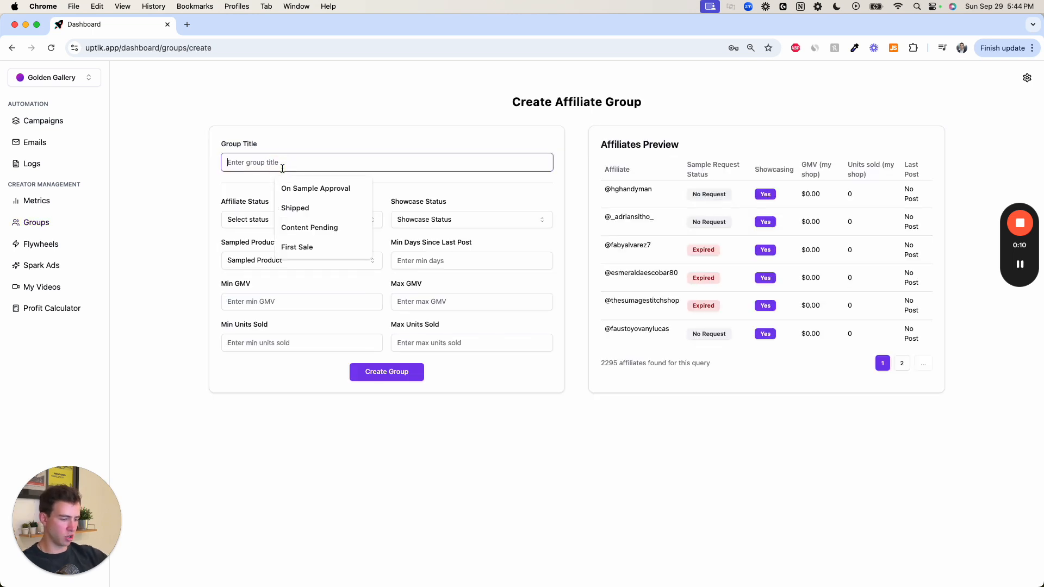
{"action": "type", "text": "7 Days No"}
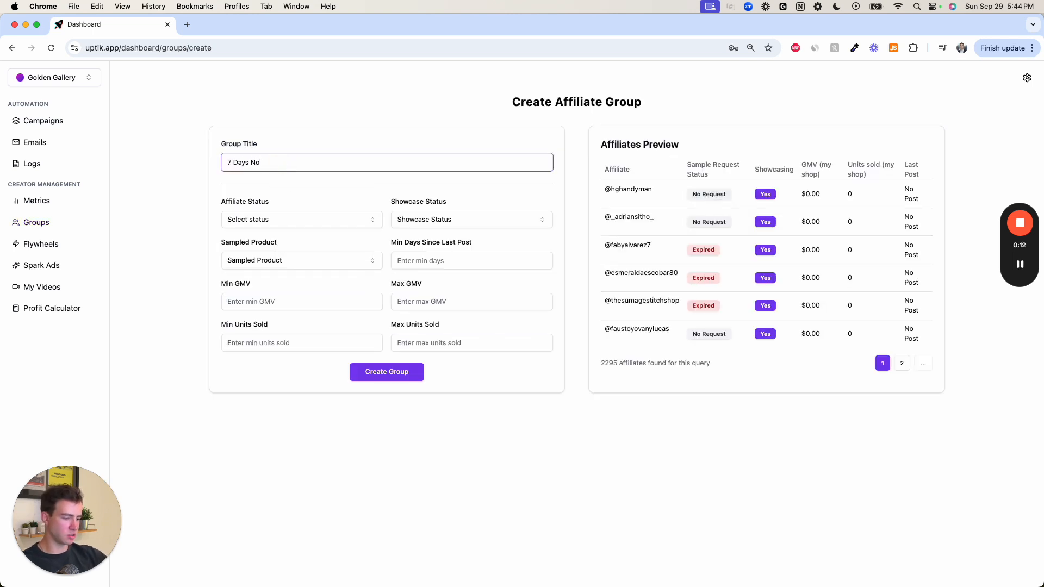
{"action": "type", "text": " Post"}
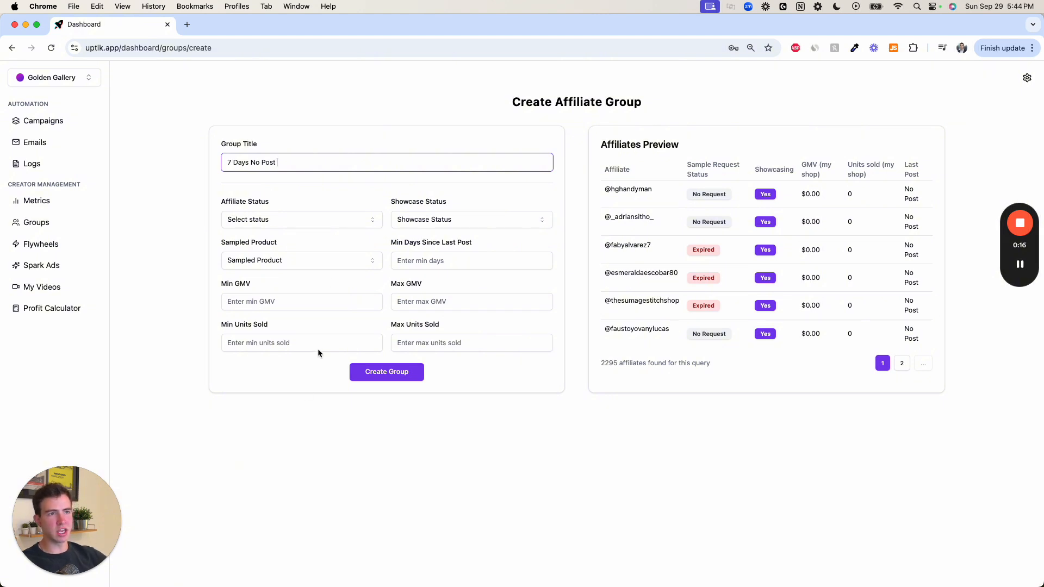
{"action": "left_click", "coordinate": [416, 265]}
{"action": "type", "text": "7"}
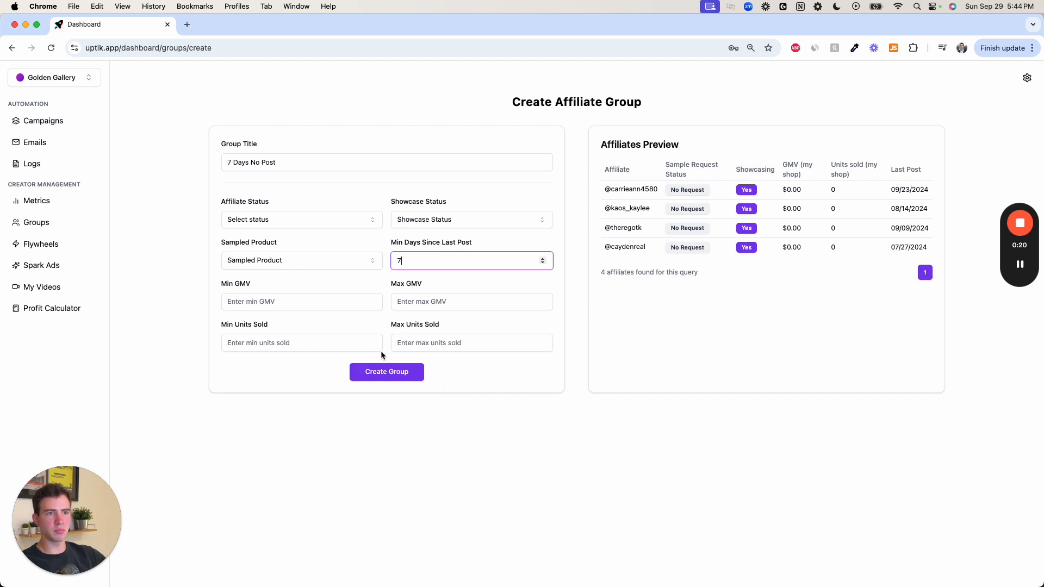
{"action": "left_click", "coordinate": [387, 371]}
- Create an affiliate group titled "14 Days" with a minimum of 14 days since the last post
{"action": "left_click", "coordinate": [900, 103]}
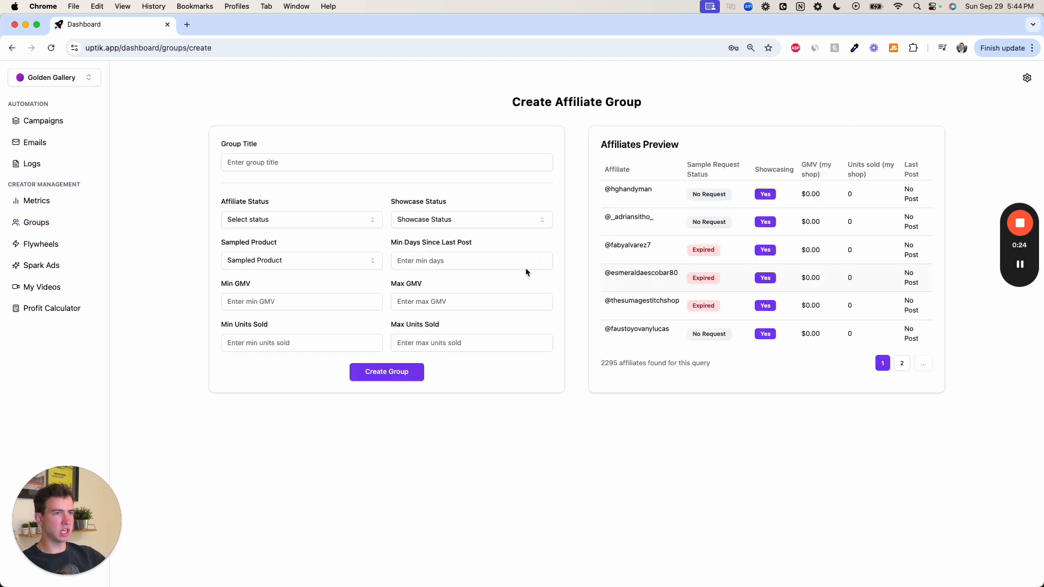
{"action": "left_click", "coordinate": [367, 162]}
{"action": "type", "text": "14 Days"}
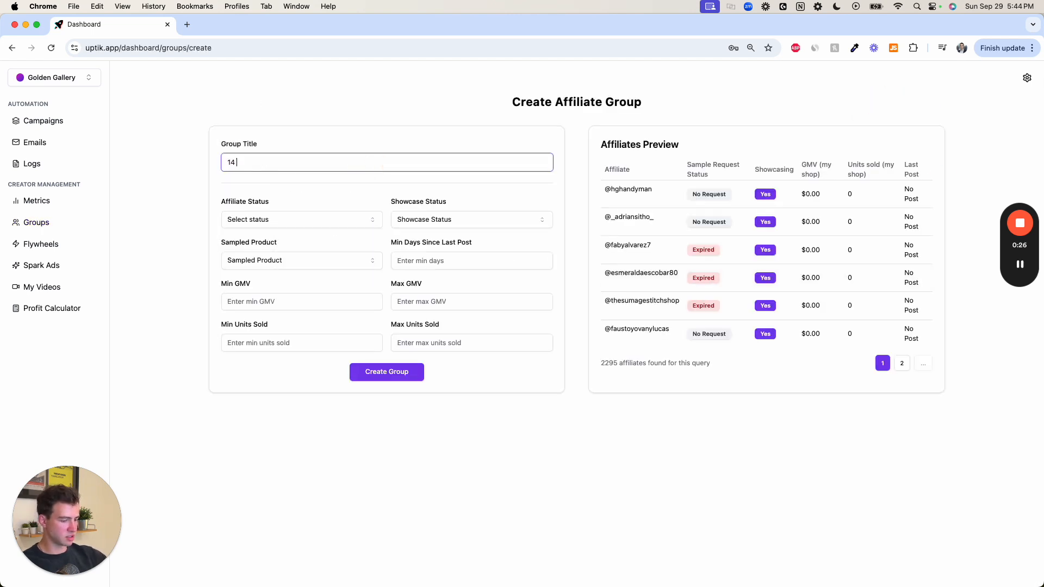
{"action": "key", "text": "Tab"}
{"action": "key", "text": "Tab"}
{"action": "key", "text": "Tab"}
{"action": "key", "text": "Tab"}
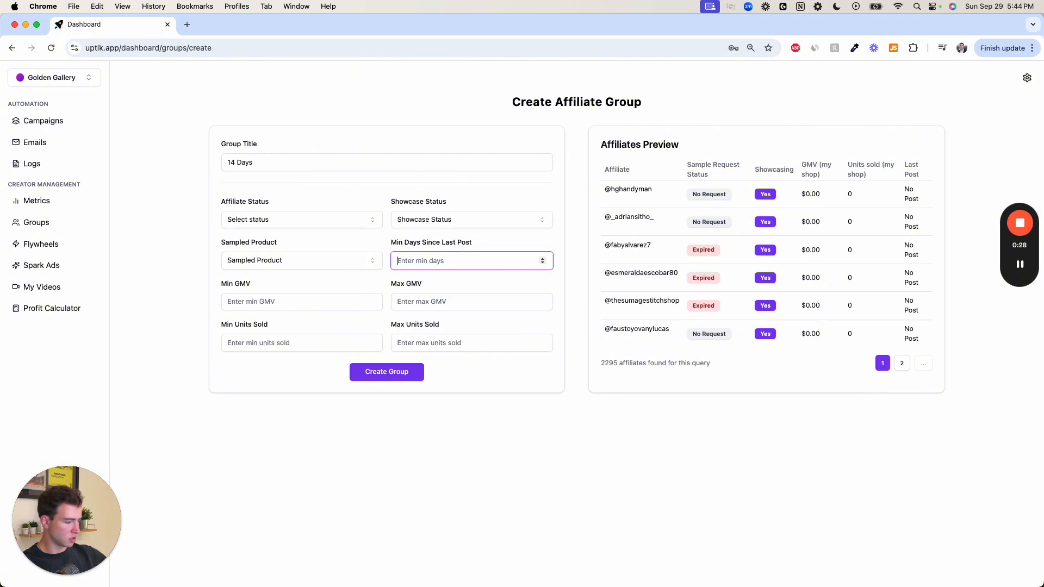
{"action": "type", "text": "14"}
{"action": "left_click", "coordinate": [384, 373]}
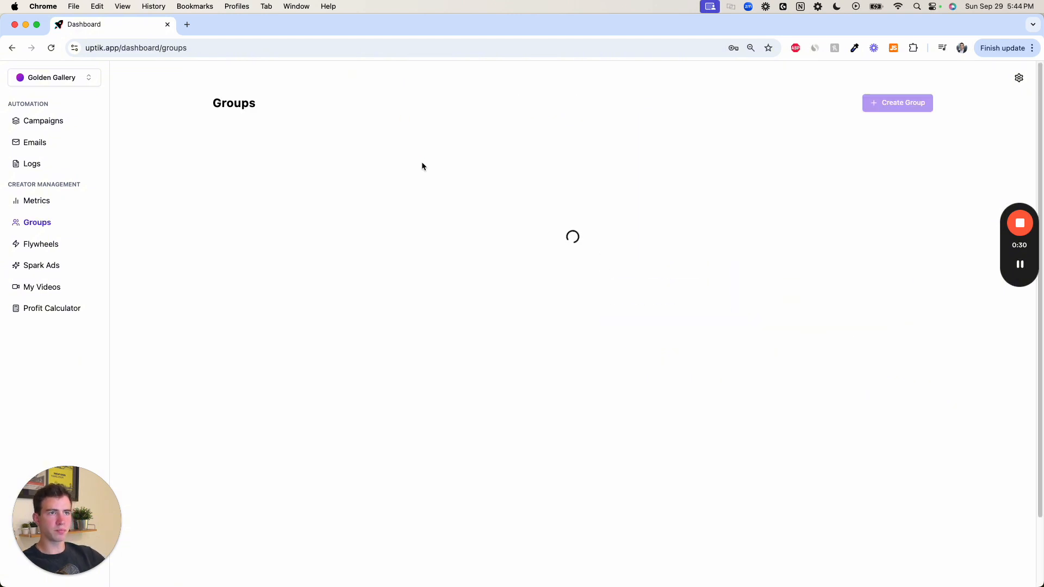
- Create an affiliate group titled "30 Days" with a minimum of 30 days since the last post
{"action": "left_click", "coordinate": [903, 103]}
{"action": "left_click", "coordinate": [315, 159]}
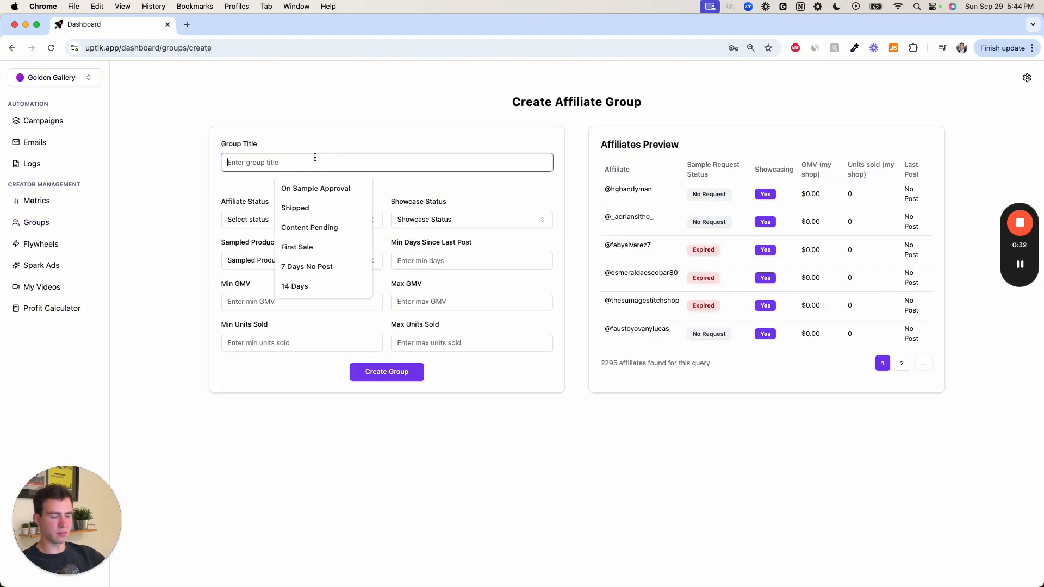
{"action": "type", "text": "30 Days"}
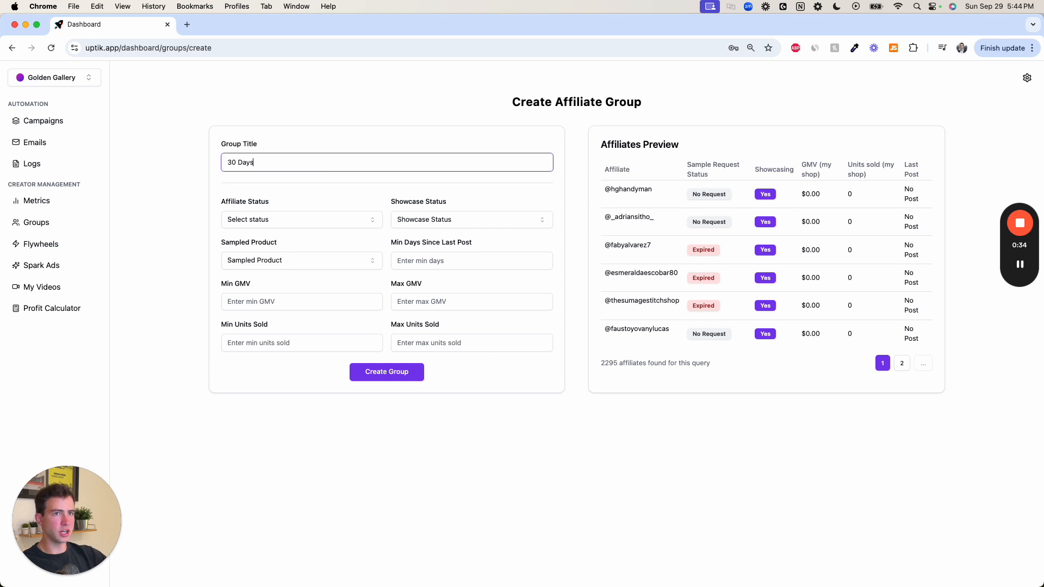
{"action": "key", "text": "Tab"}
{"action": "key", "text": "Tab"}
{"action": "key", "text": "Tab"}
{"action": "type", "text": "30"}
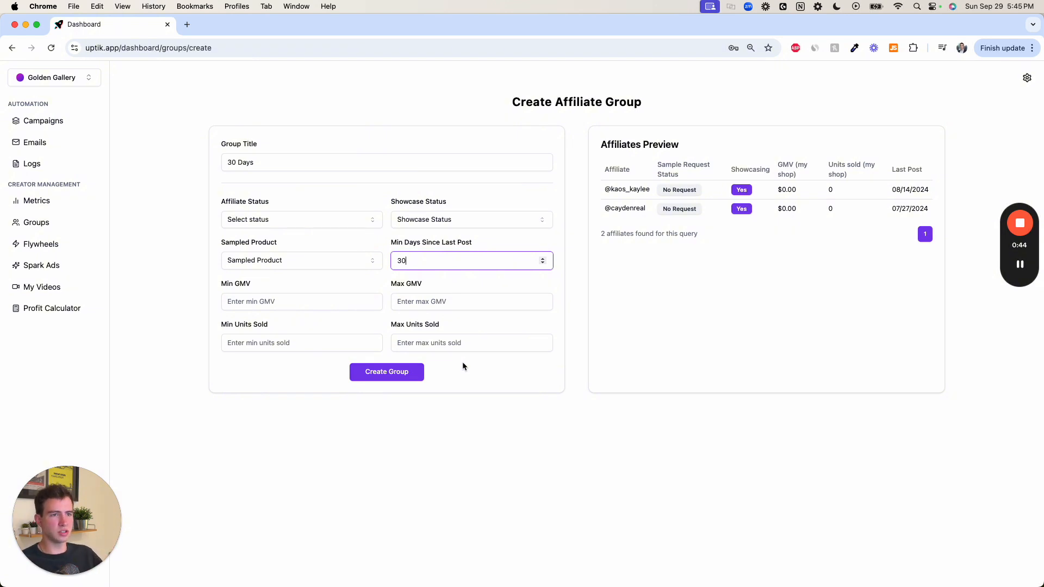
{"action": "left_click", "coordinate": [418, 374]}
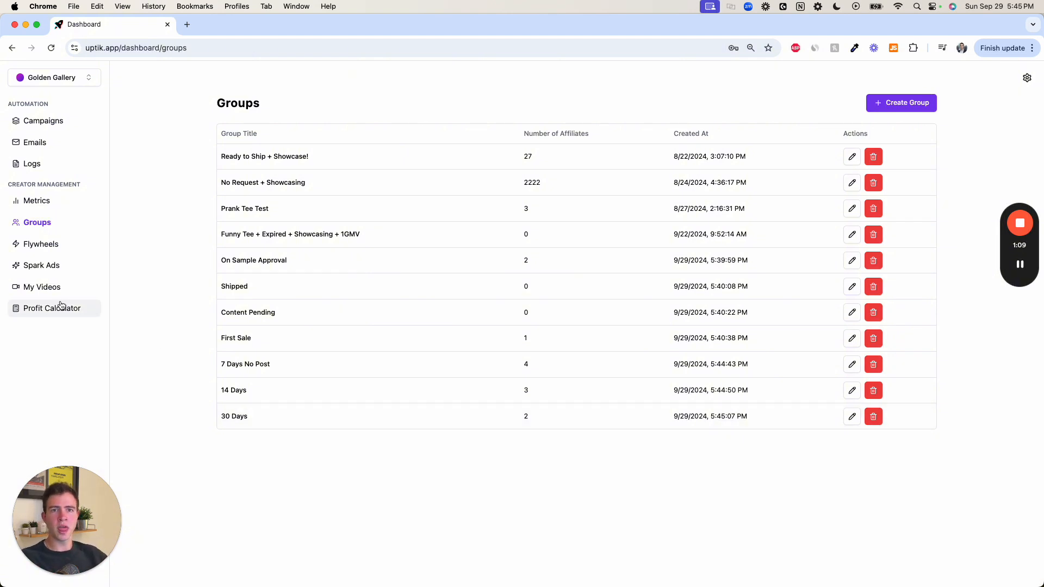
- Draft a flywheel named "Top 5 Vids" with manually added links as the video source, and discard it
{"action": "left_click_drag", "start_coordinate": [257, 292], "coordinate": [221, 285]}
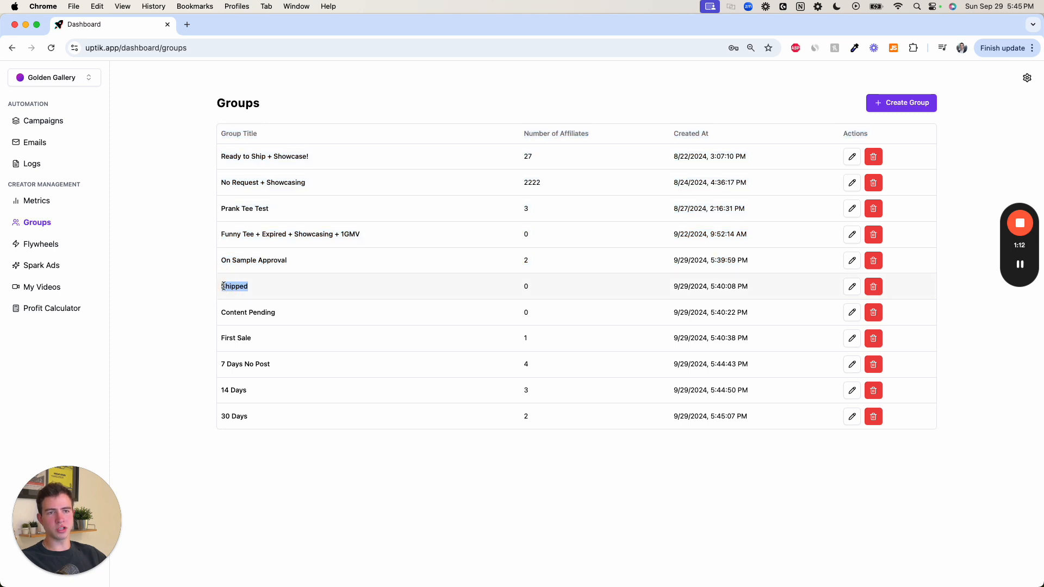
{"action": "left_click", "coordinate": [52, 255]}
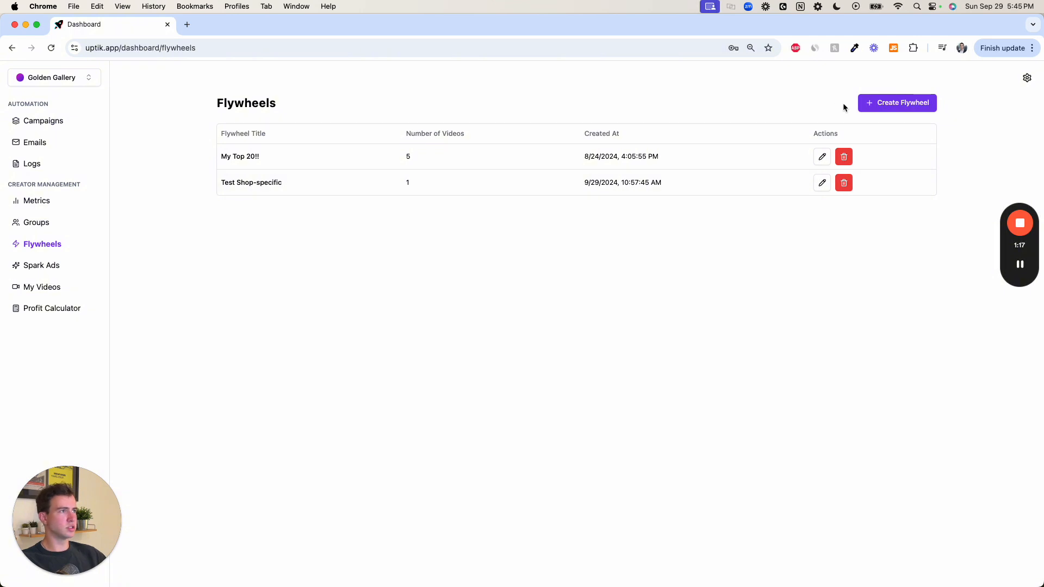
{"action": "left_click", "coordinate": [881, 104]}
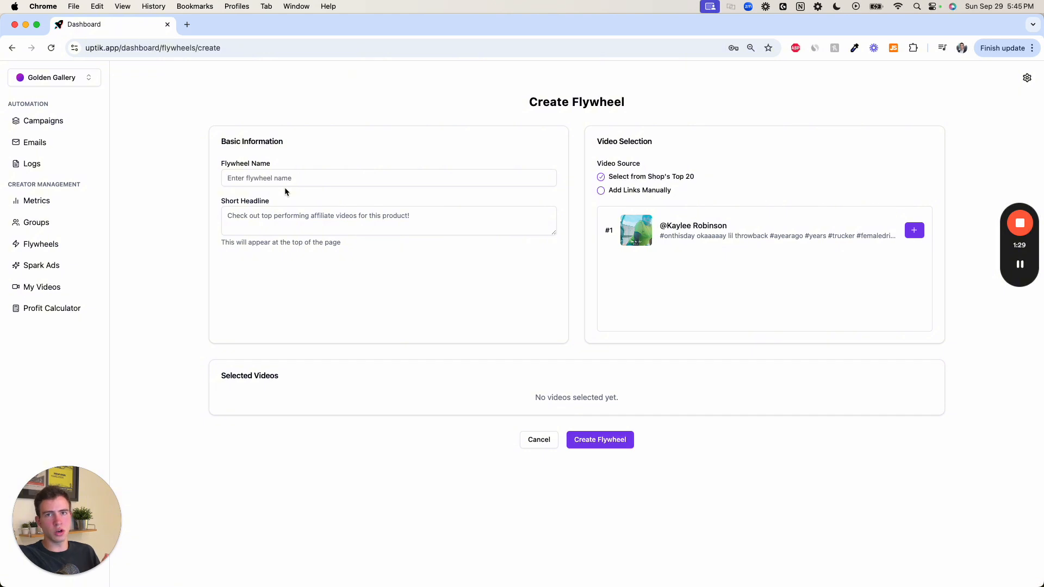
{"action": "left_click", "coordinate": [288, 178]}
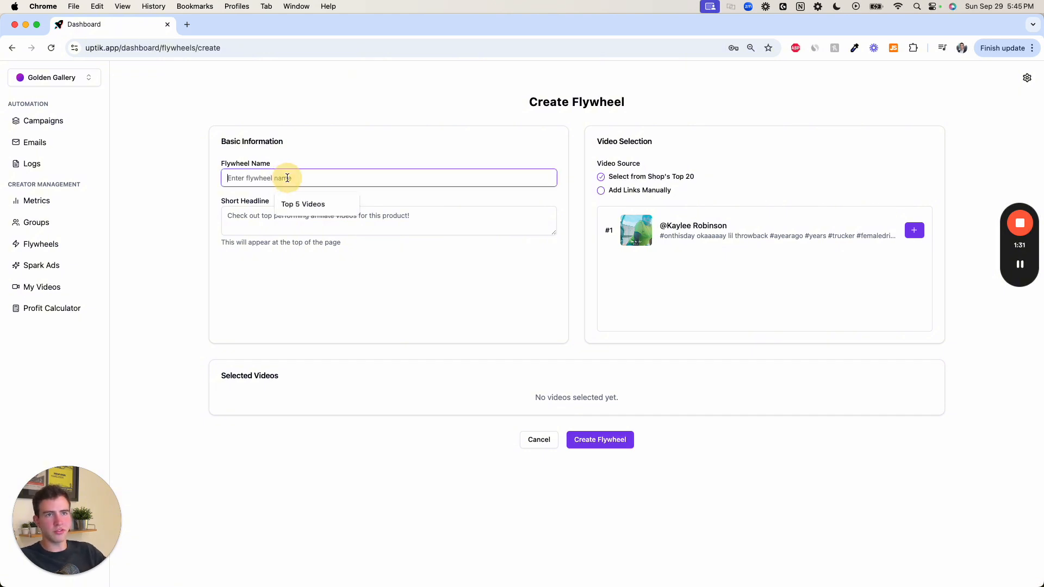
{"action": "type", "text": "Top 5 Vids"}
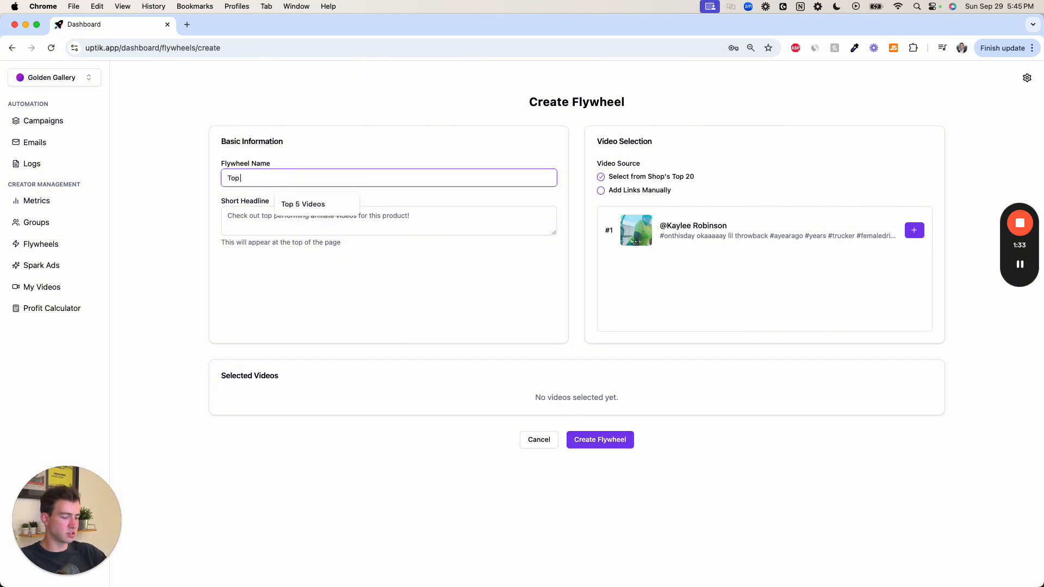
{"action": "left_click", "coordinate": [289, 219]}
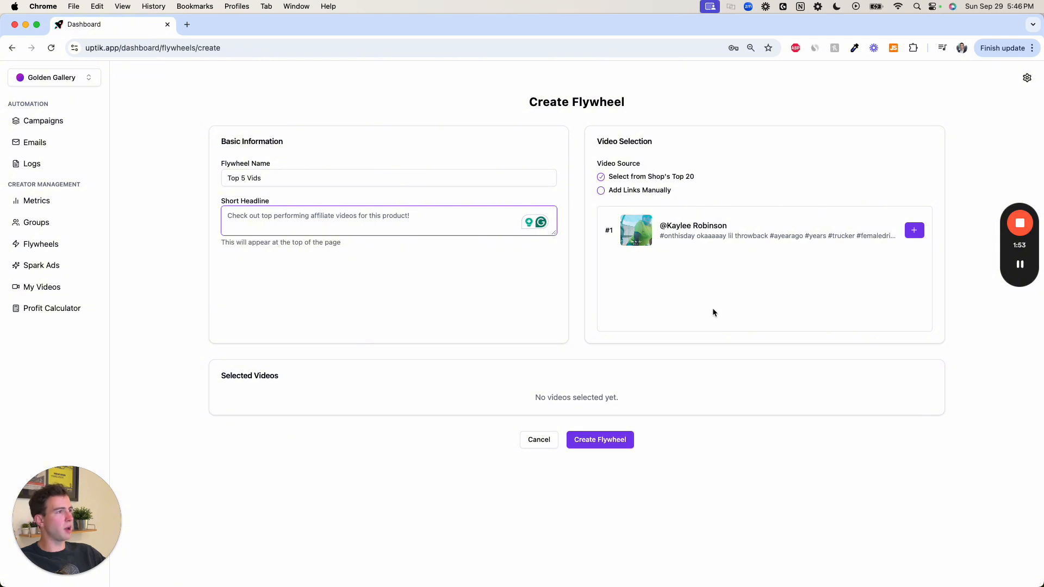
{"action": "left_click", "coordinate": [601, 191]}
{"action": "left_click", "coordinate": [637, 218]}
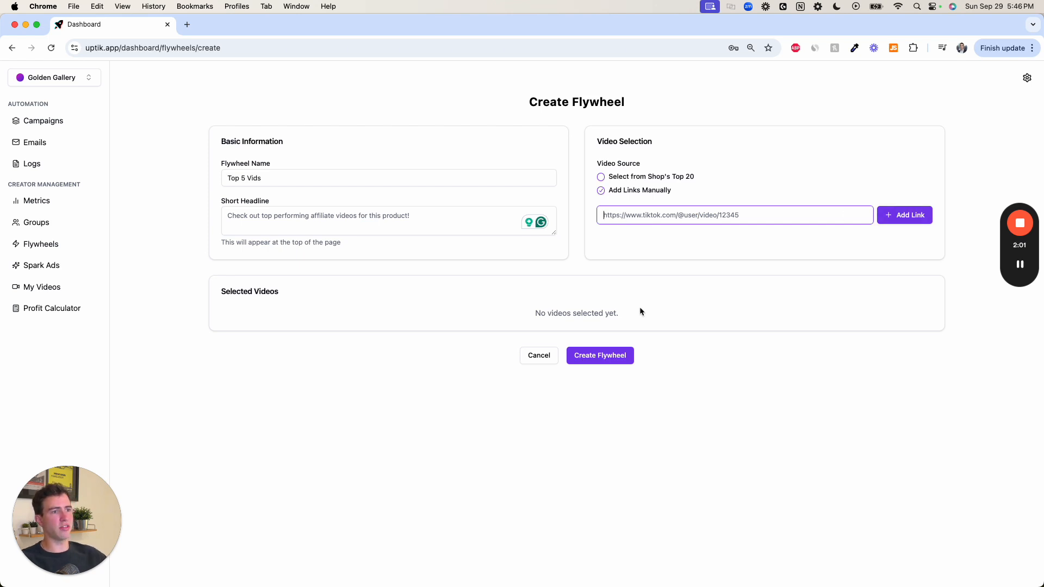
{"action": "left_click", "coordinate": [541, 359]}
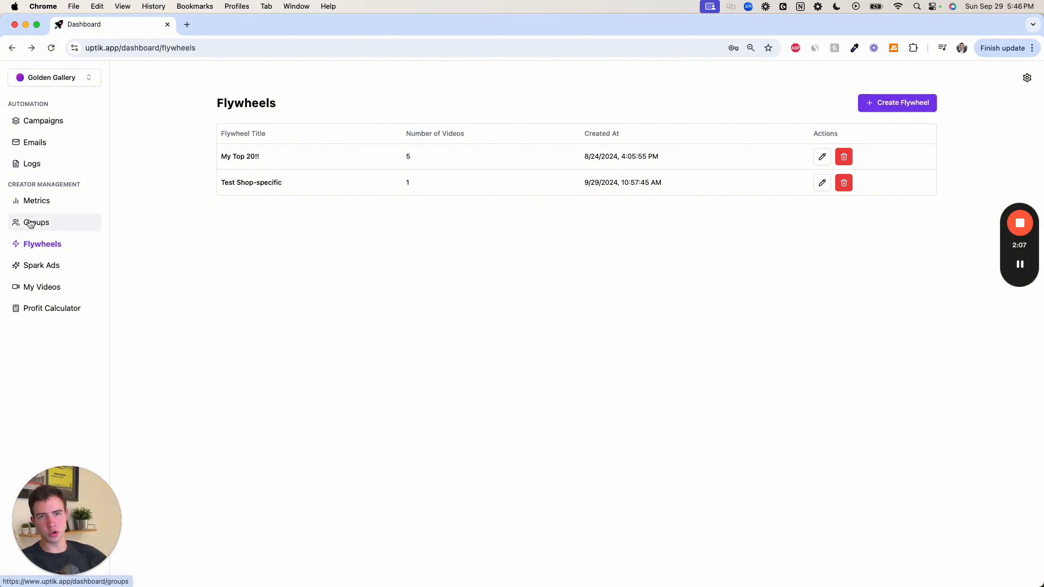
- Start a DM campaign titled "Samples Approved" that targets the On Sample Approval CRM group
{"action": "left_click", "coordinate": [33, 121]}
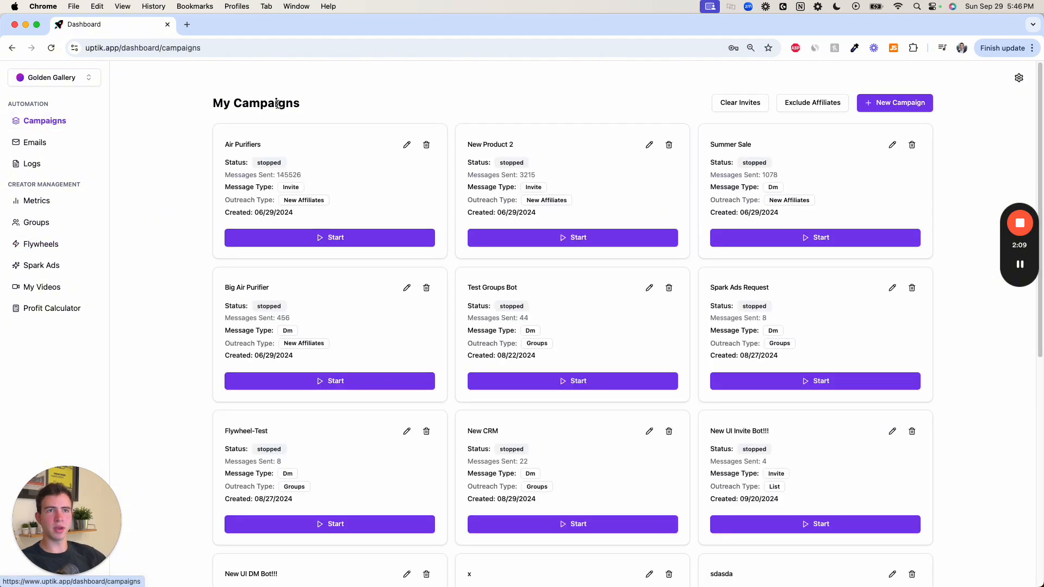
{"action": "left_click", "coordinate": [893, 109]}
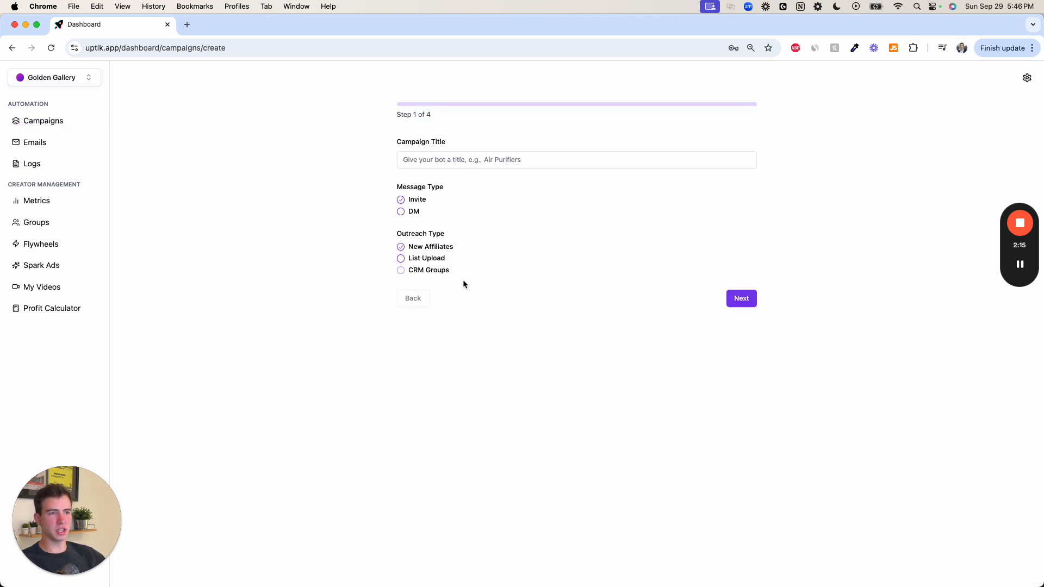
{"action": "left_click", "coordinate": [405, 212]}
{"action": "left_click", "coordinate": [429, 272]}
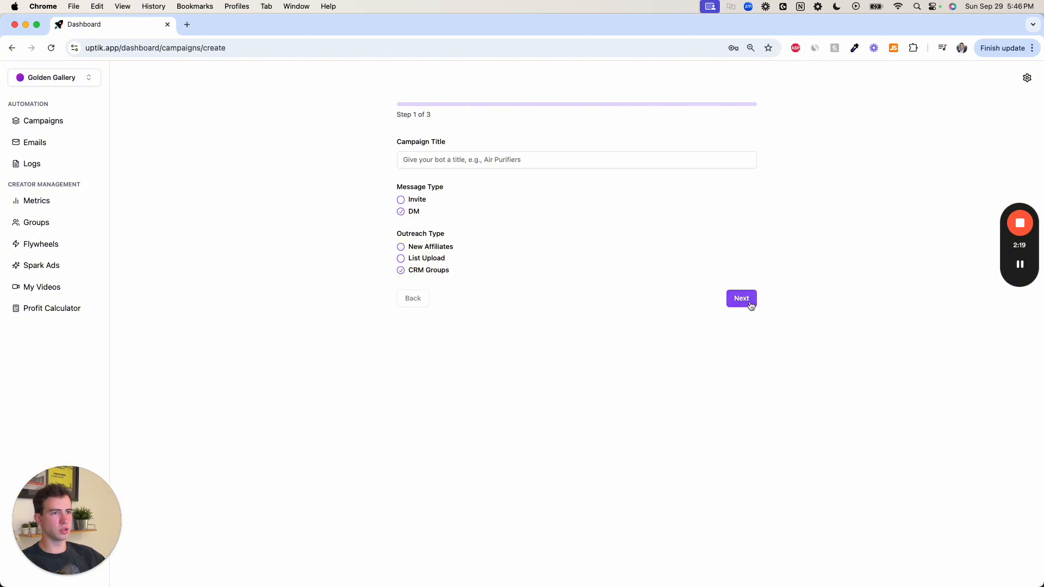
{"action": "left_click", "coordinate": [747, 305]}
{"action": "left_click", "coordinate": [461, 163]}
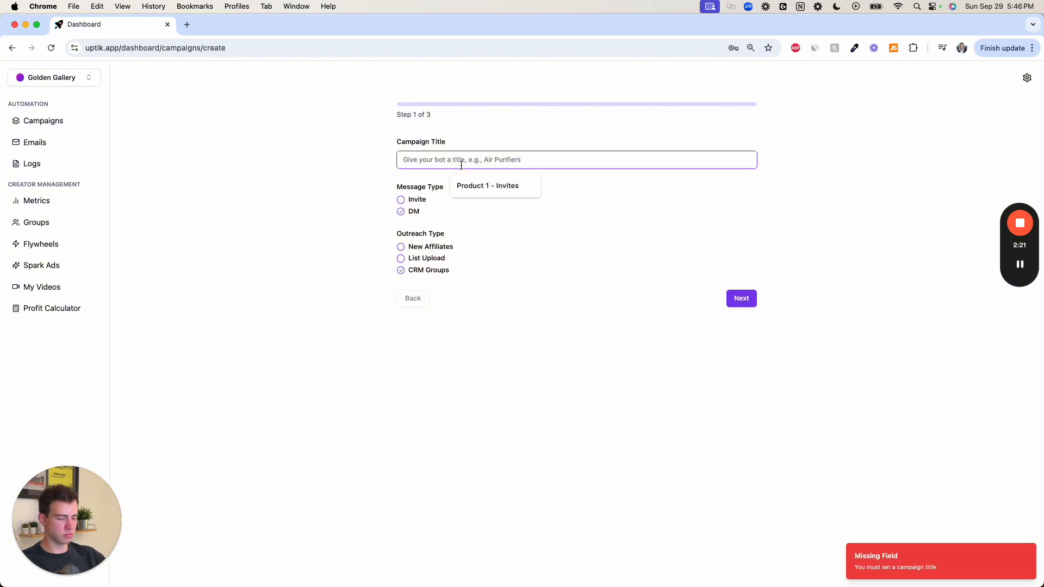
{"action": "type", "text": "A"}
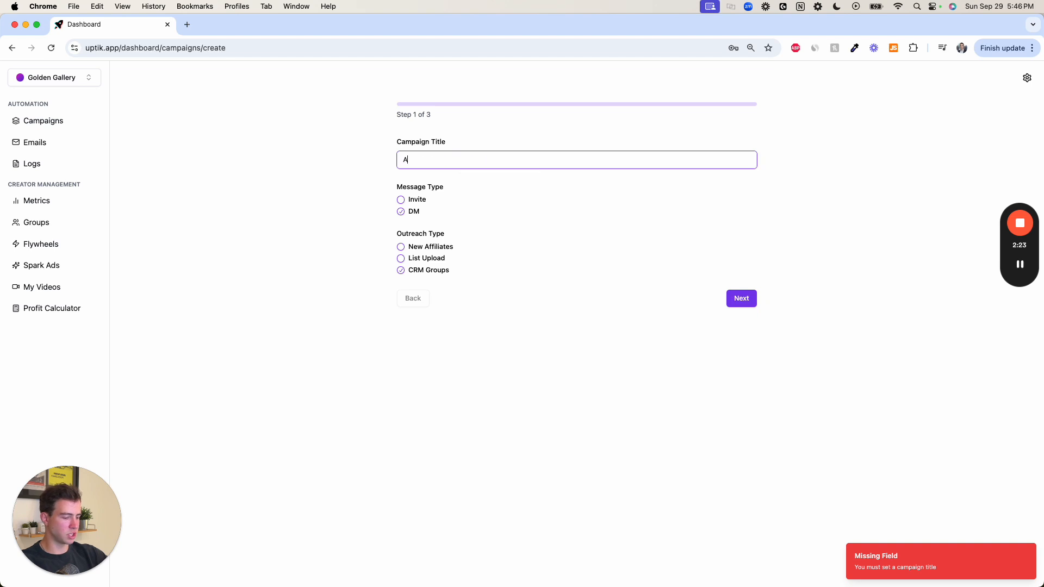
{"action": "type", "text": "amples Approe"}
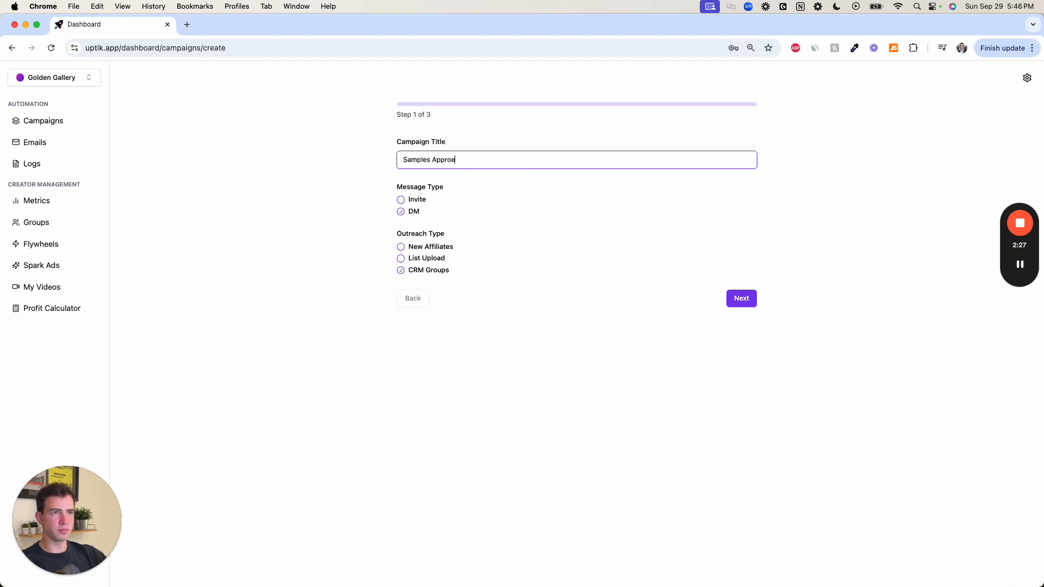
{"action": "key", "text": "Return"}
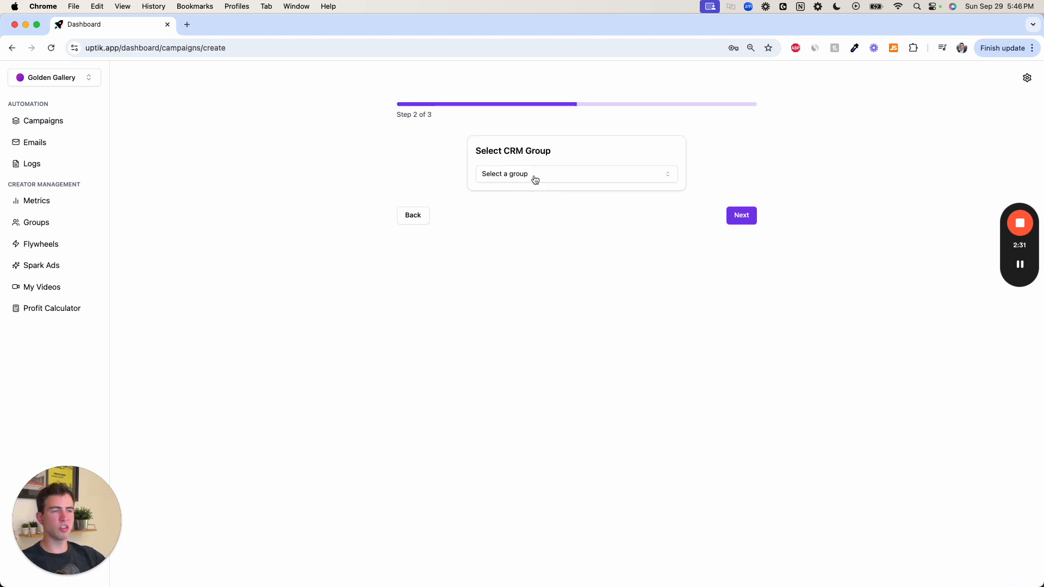
{"action": "left_click", "coordinate": [540, 178]}
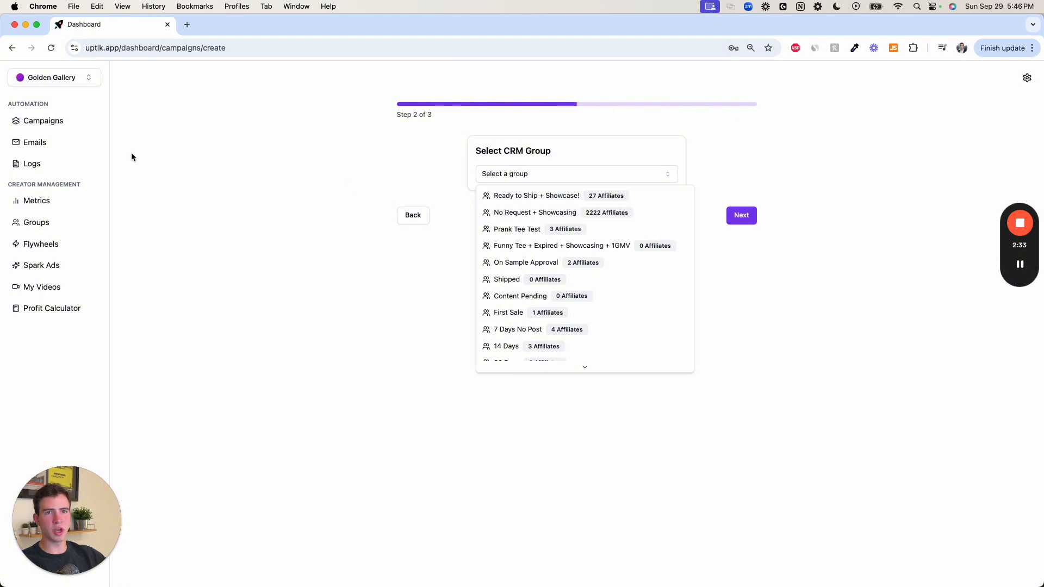
{"action": "left_click", "coordinate": [544, 263]}
{"action": "left_click", "coordinate": [741, 218]}
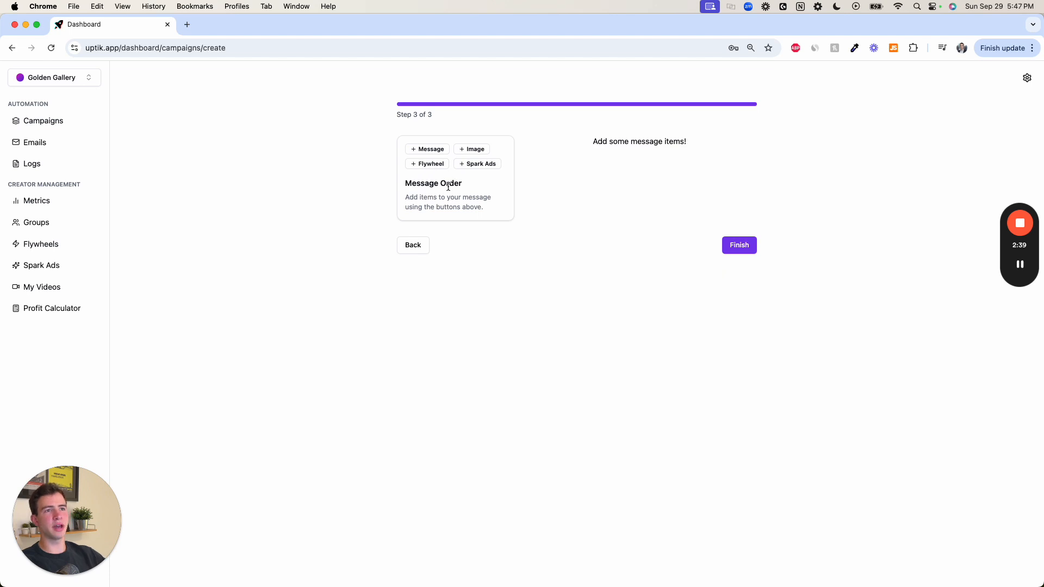
- Add an empty message item and an image item to the campaign draft, and leave it without saving
{"action": "left_click", "coordinate": [438, 154]}
{"action": "left_click", "coordinate": [470, 150]}
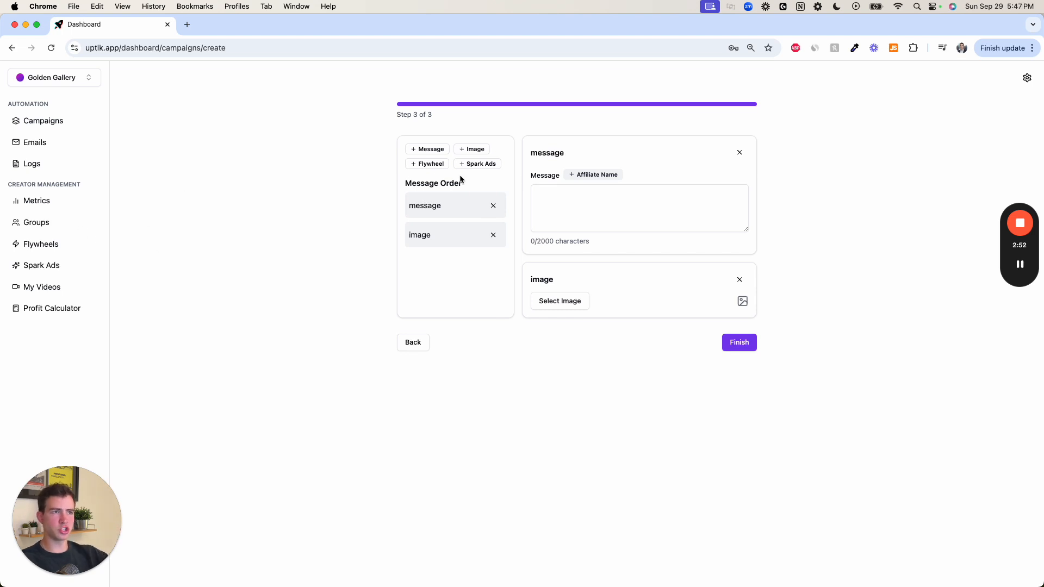
{"action": "left_click", "coordinate": [614, 192]}
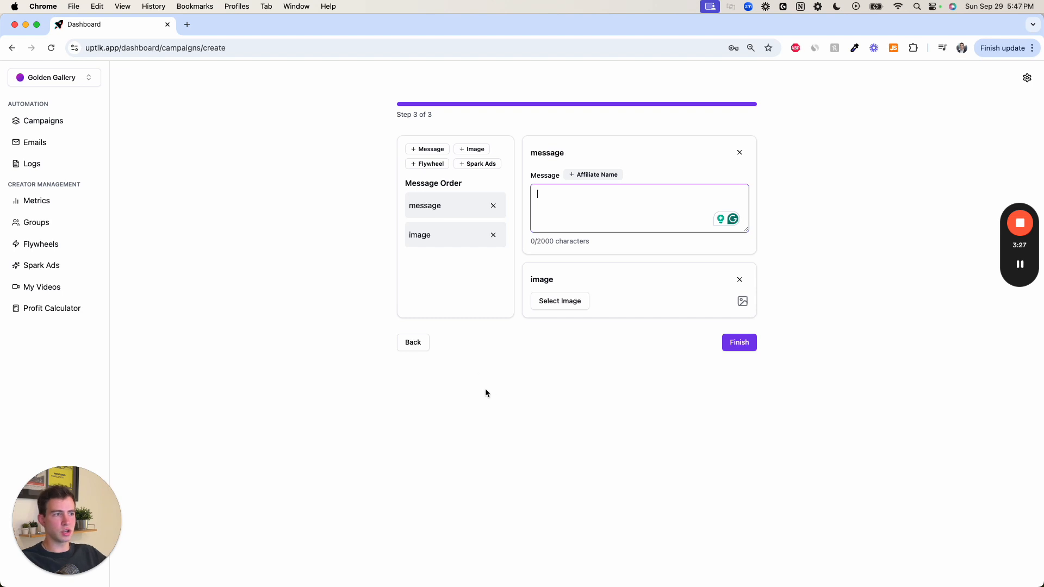
{"action": "left_click", "coordinate": [57, 224]}
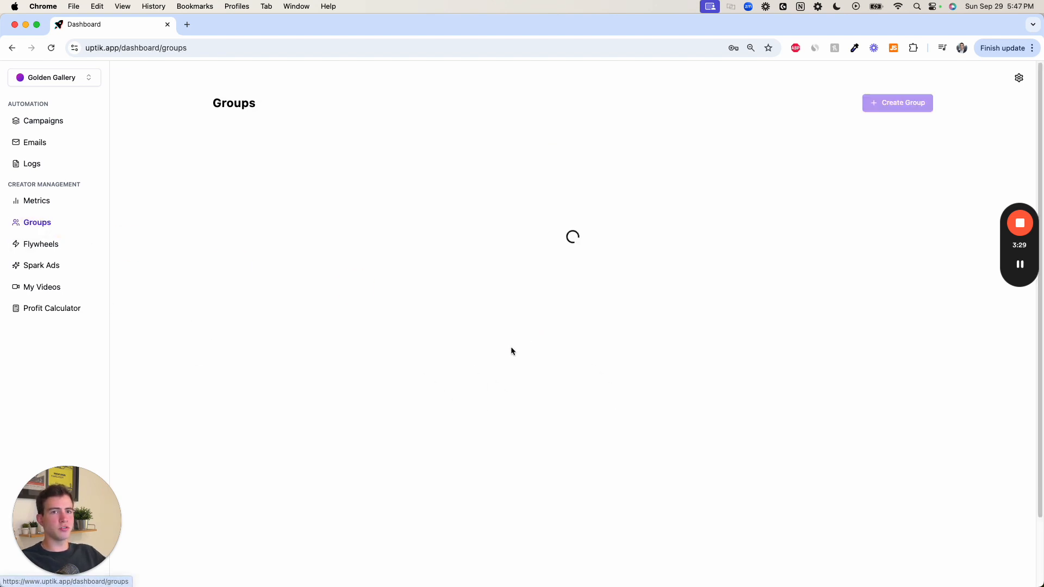
- Start a new DM campaign titled "Shipped" that targets the Shipped CRM group
{"action": "left_click", "coordinate": [65, 121]}
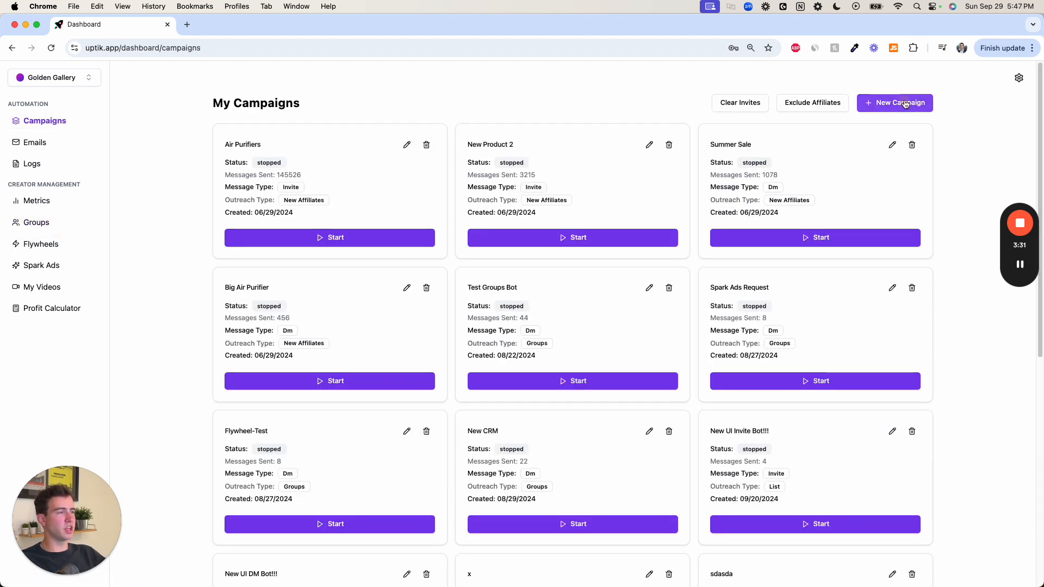
{"action": "left_click", "coordinate": [914, 103]}
{"action": "left_click", "coordinate": [413, 212]}
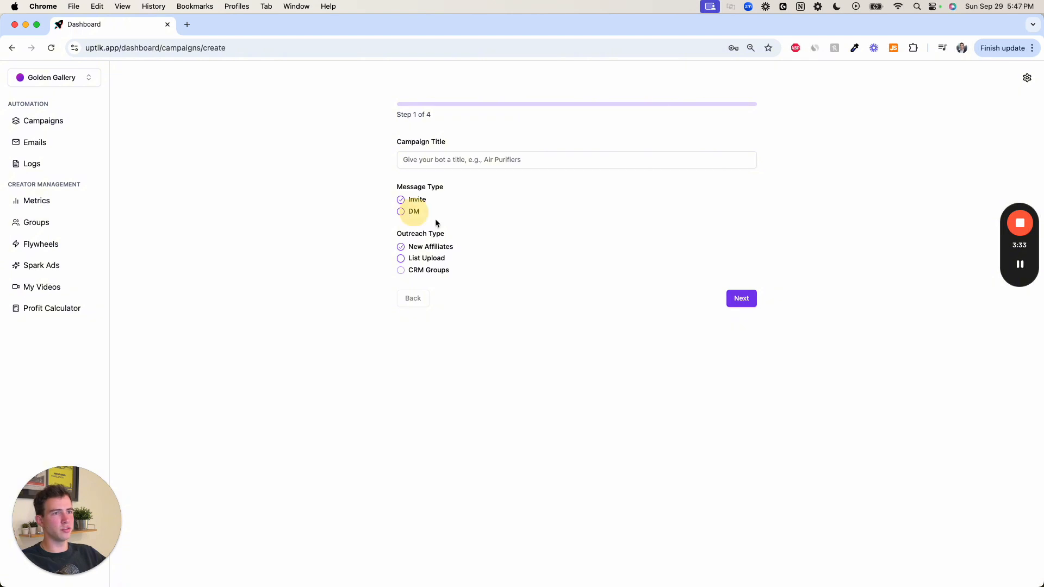
{"action": "left_click", "coordinate": [405, 212]}
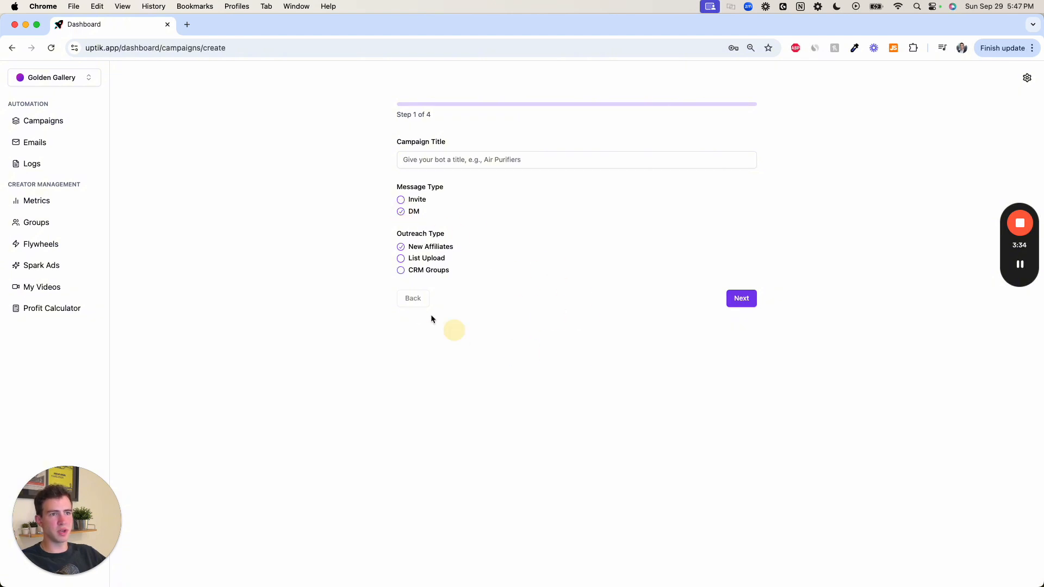
{"action": "left_click", "coordinate": [402, 271]}
{"action": "left_click", "coordinate": [504, 155]}
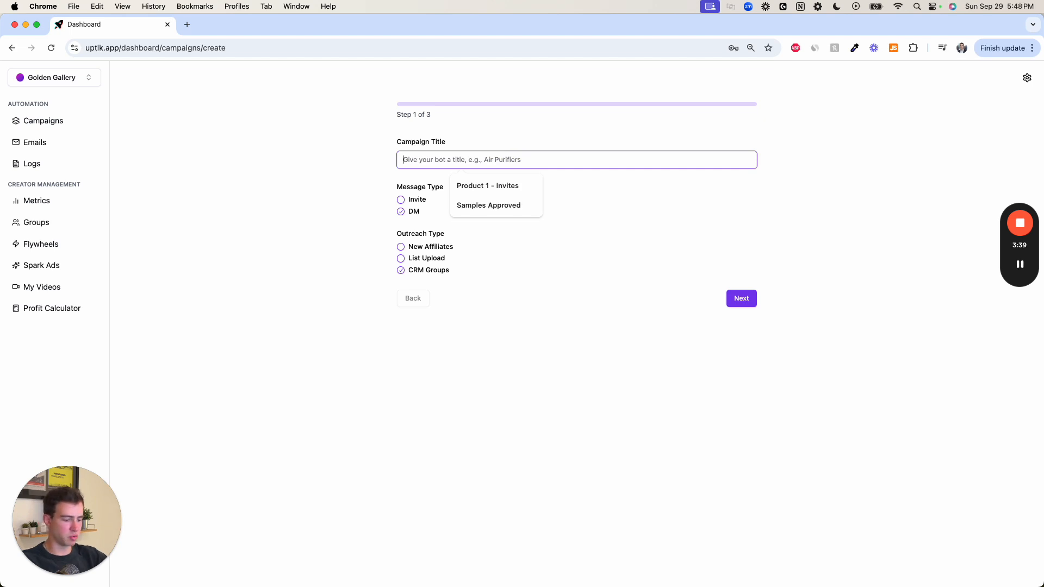
{"action": "type", "text": "Shipped"}
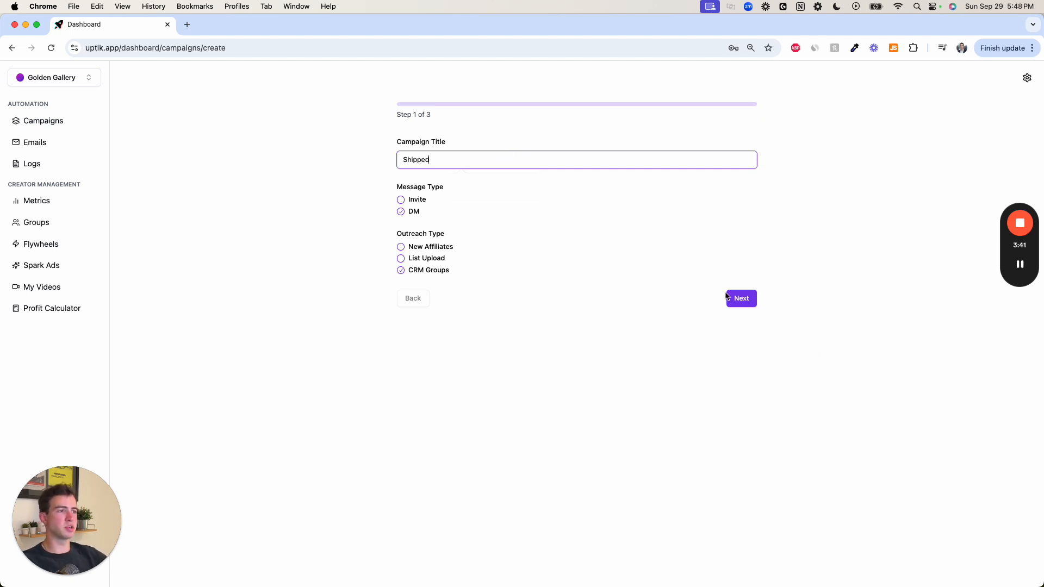
{"action": "left_click", "coordinate": [741, 299]}
{"action": "left_click", "coordinate": [519, 180]}
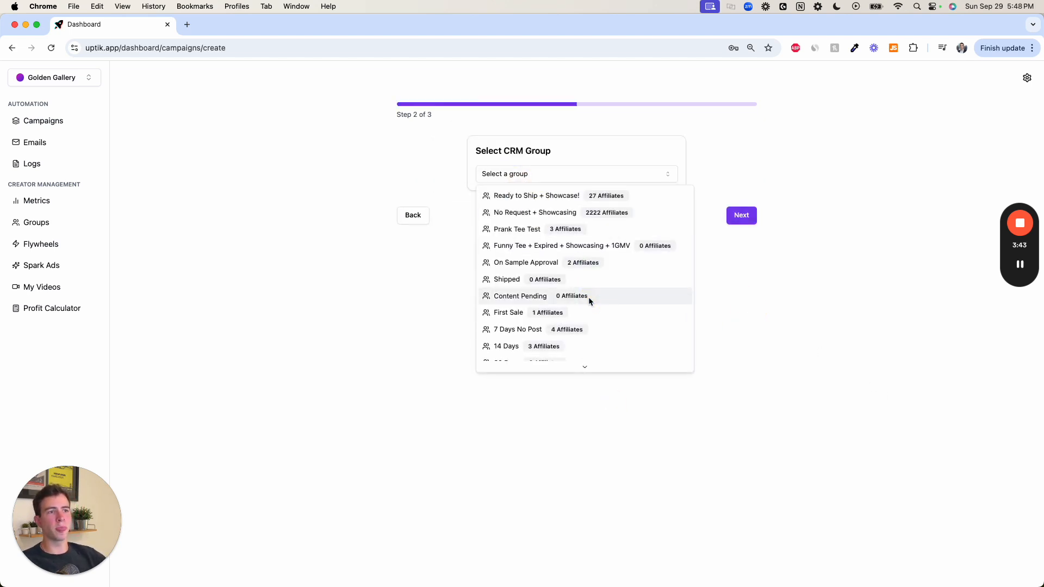
{"action": "left_click", "coordinate": [564, 278]}
{"action": "left_click", "coordinate": [752, 219]}
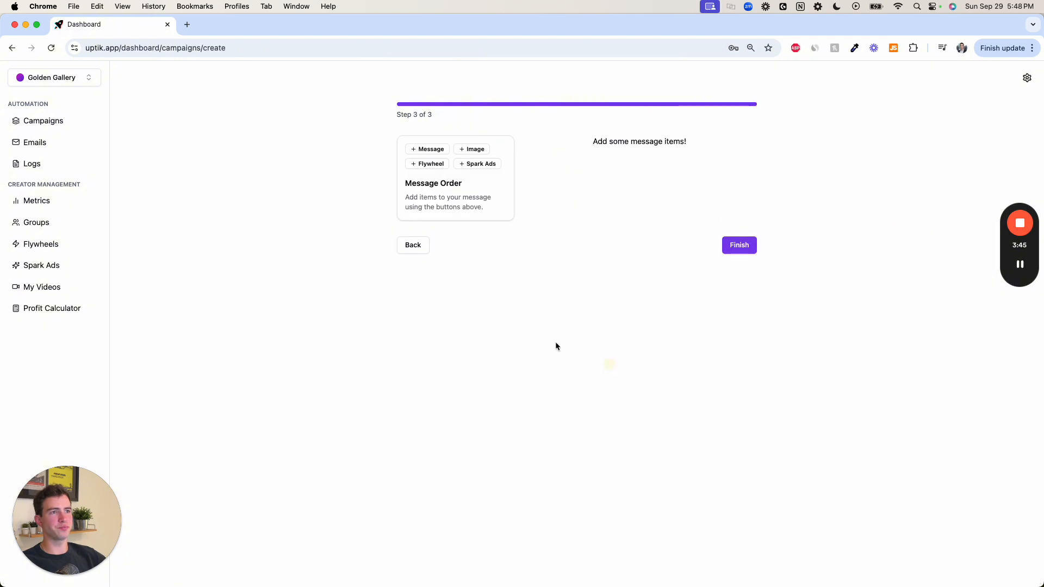
- Add a message item to the Shipped campaign reading "Hey Check out these top performing videos from other affiliates!"
{"action": "left_click", "coordinate": [427, 152]}
{"action": "left_click", "coordinate": [586, 210]}
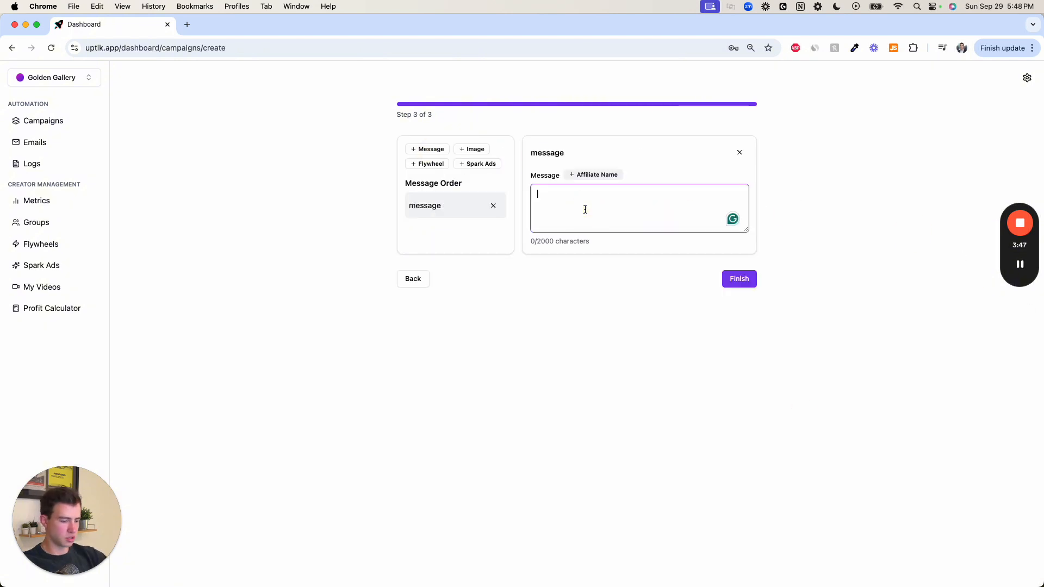
{"action": "type", "text": "Hey Check out these topo"}
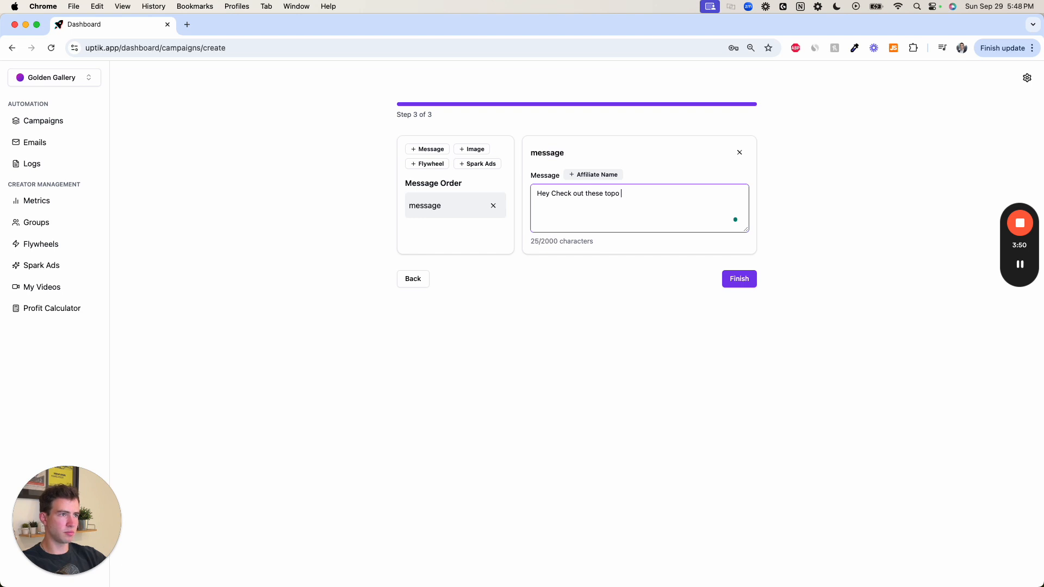
{"action": "key", "text": "BackSpace"}
{"action": "key", "text": "BackSpace"}
{"action": "type", "text": "performing "}
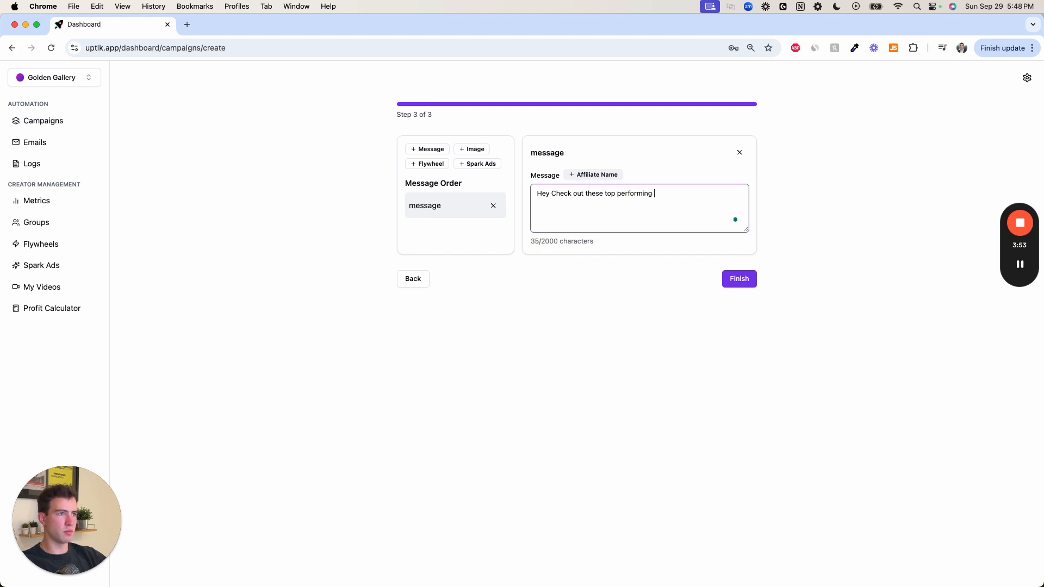
{"action": "type", "text": "videos from other a"}
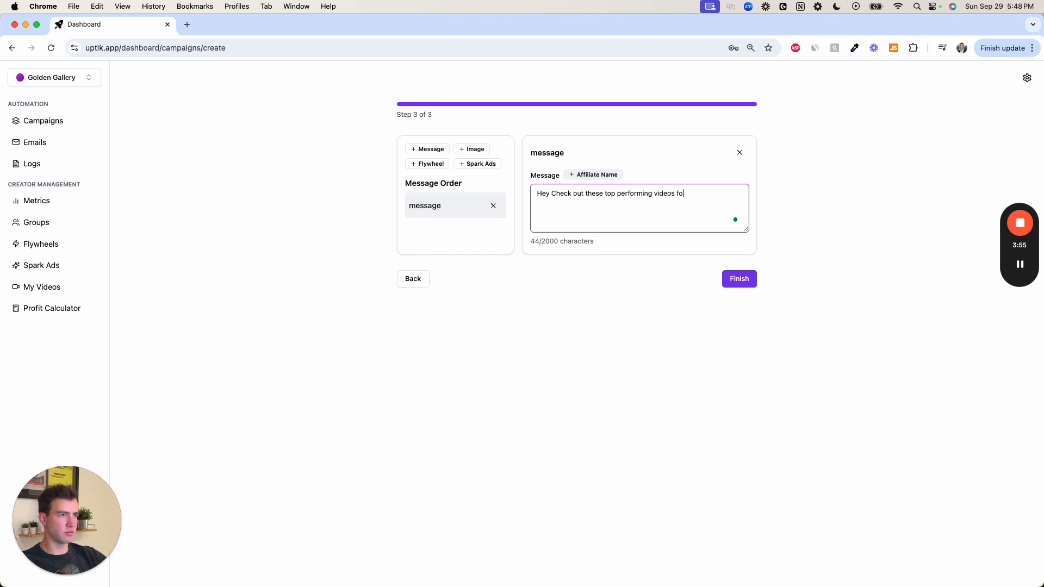
{"action": "type", "text": "ffil"}
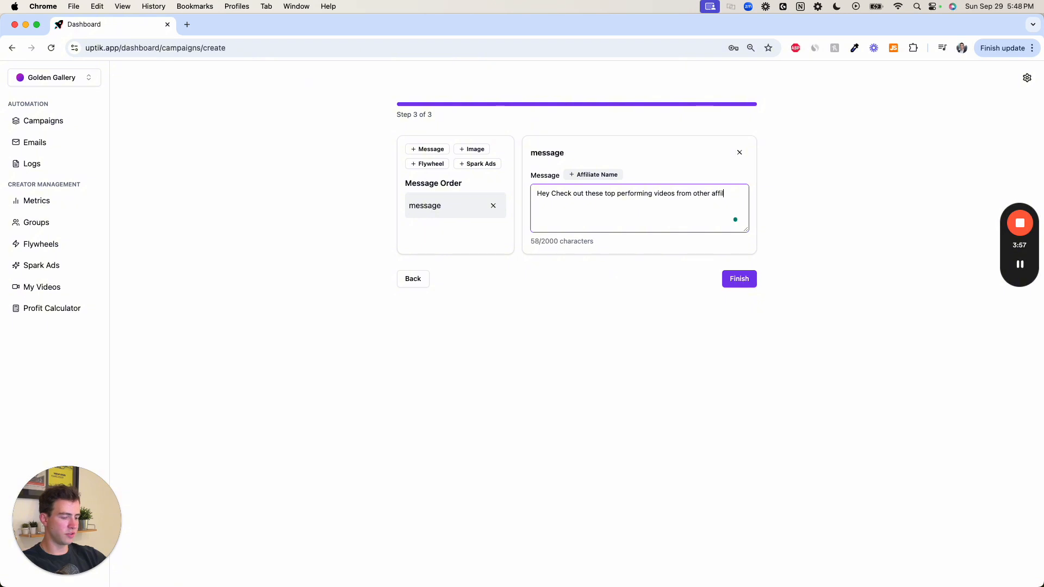
{"action": "type", "text": "iates!"}
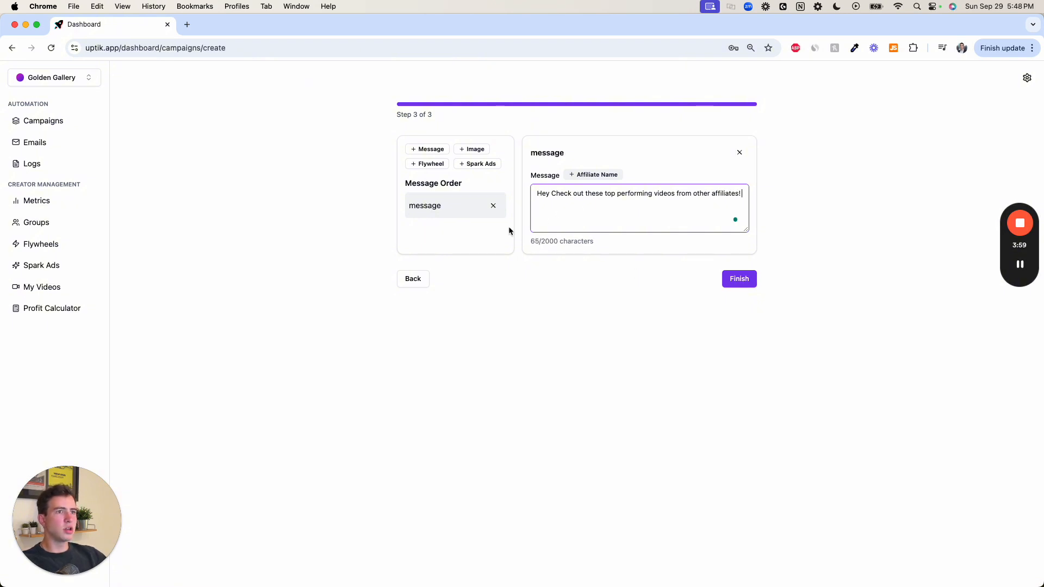
- Add a flywheel item using "My Top 20!!" and correct the message wording to "top-performing"
{"action": "left_click", "coordinate": [419, 164]}
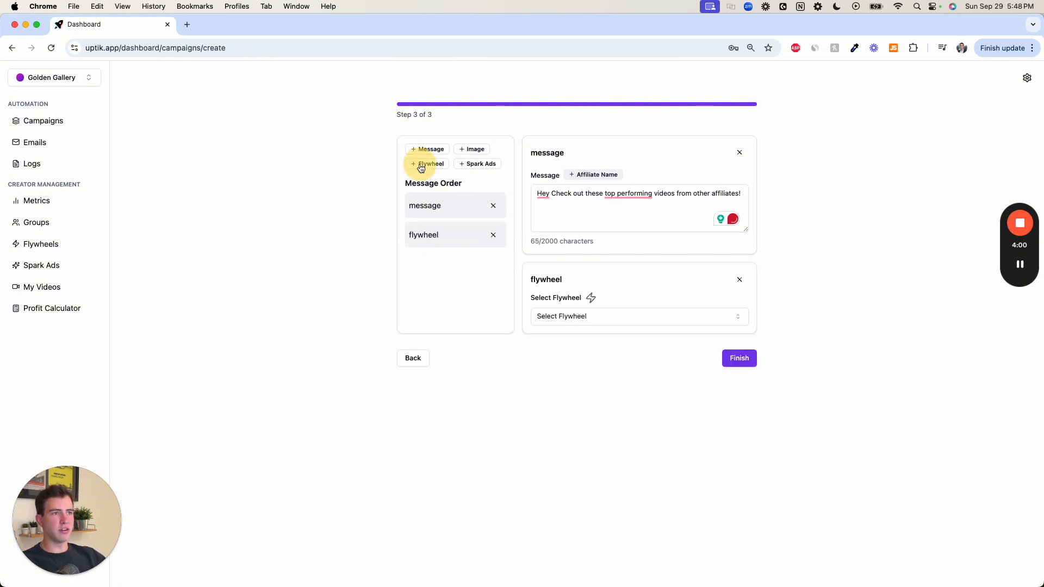
{"action": "left_click", "coordinate": [596, 317]}
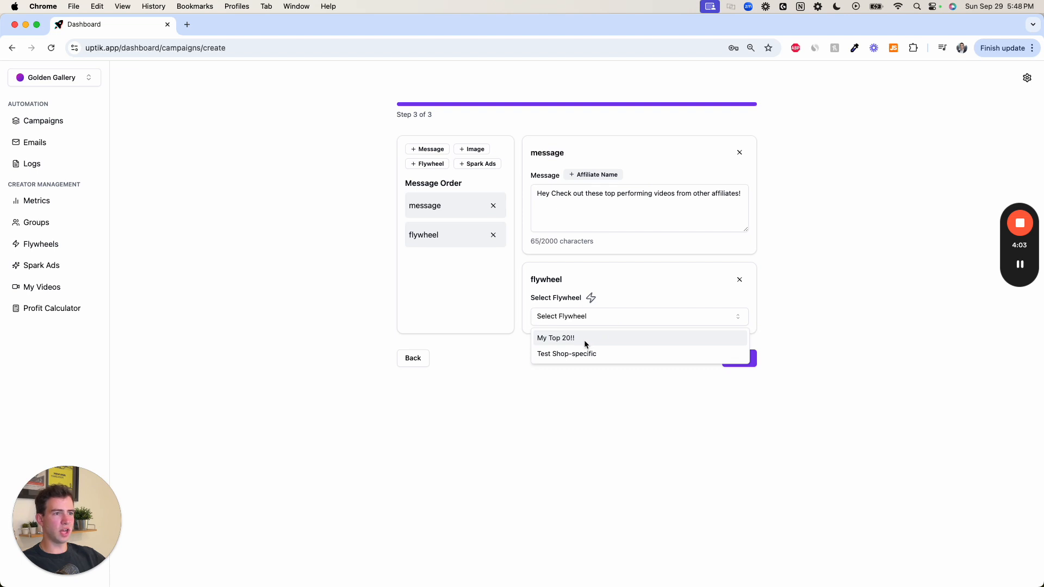
{"action": "left_click", "coordinate": [584, 339]}
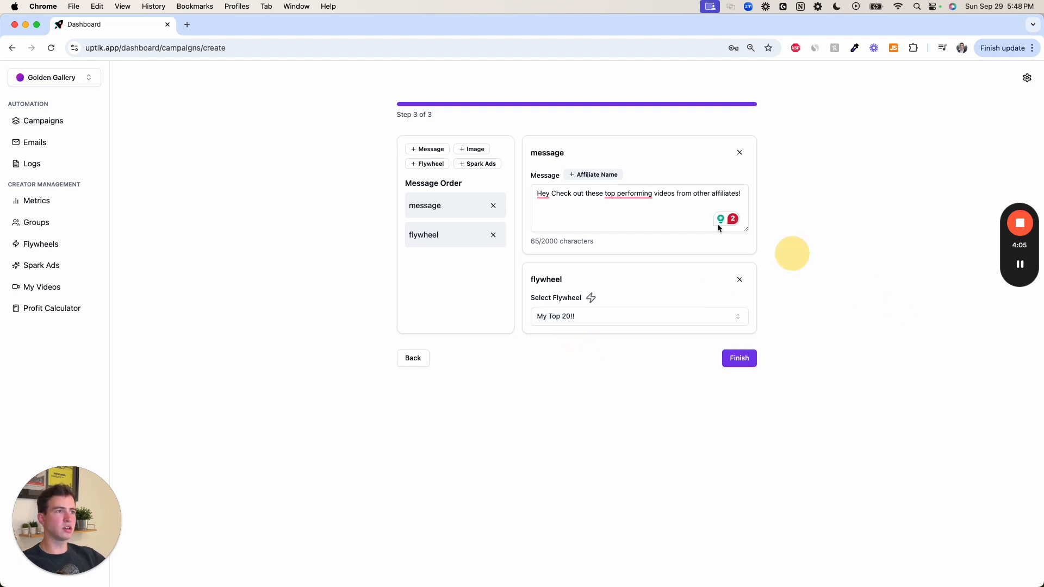
{"action": "left_click", "coordinate": [628, 195]}
{"action": "left_click", "coordinate": [635, 219]}
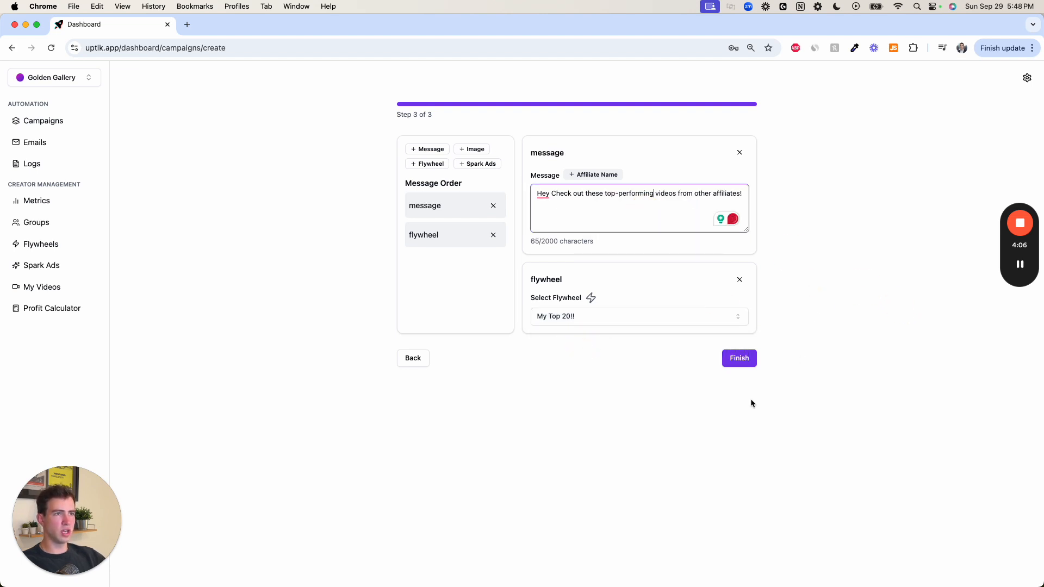
- Finish creating the Shipped campaign and start it from the campaigns list
{"action": "left_click", "coordinate": [738, 359]}
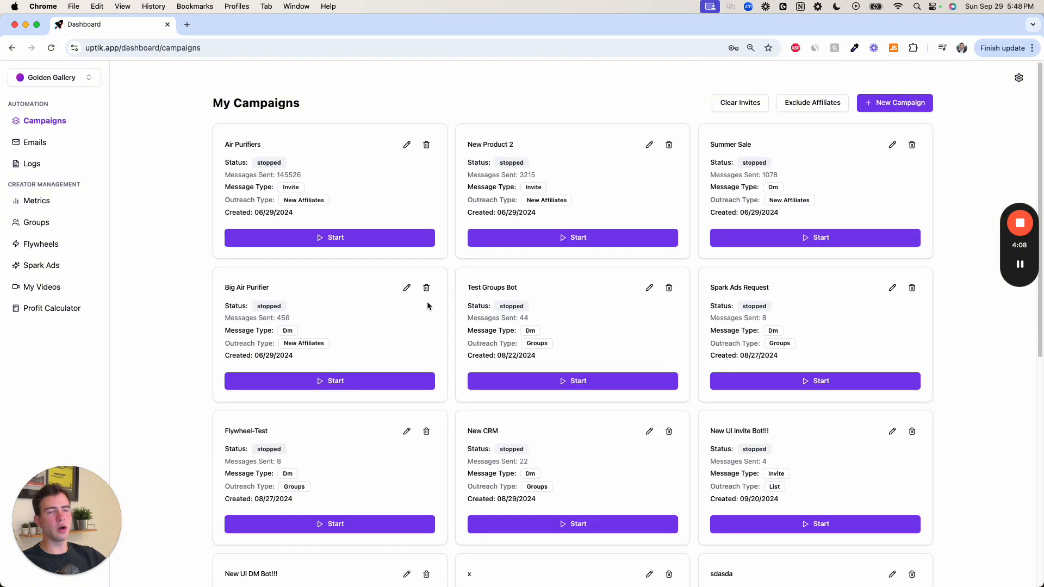
{"action": "scroll", "coordinate": [427, 305], "scroll_direction": "down", "scroll_amount": 8}
{"action": "left_click", "coordinate": [794, 550]}
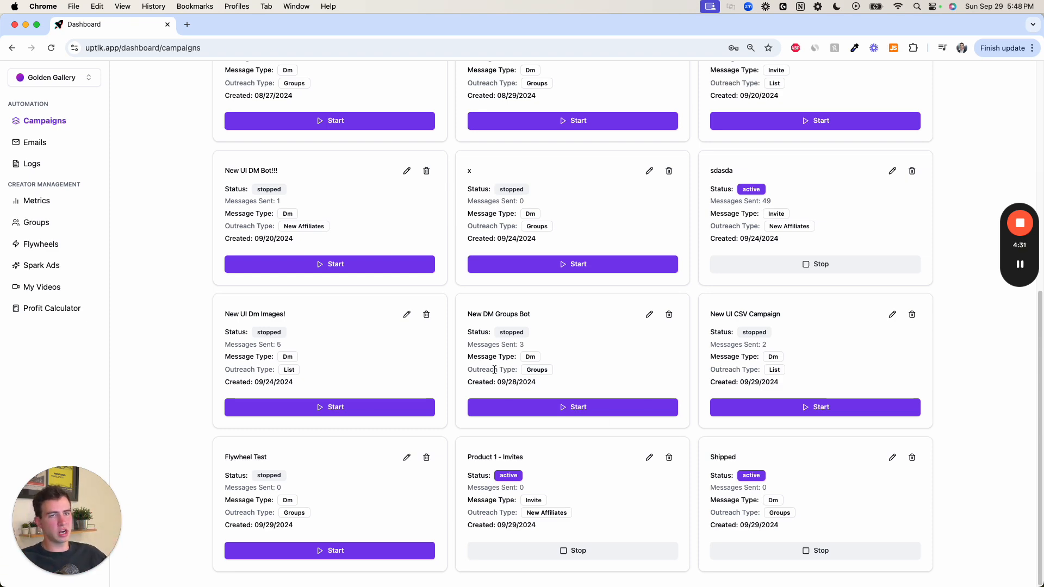
{"action": "scroll", "coordinate": [523, 338], "scroll_direction": "up", "scroll_amount": 7}
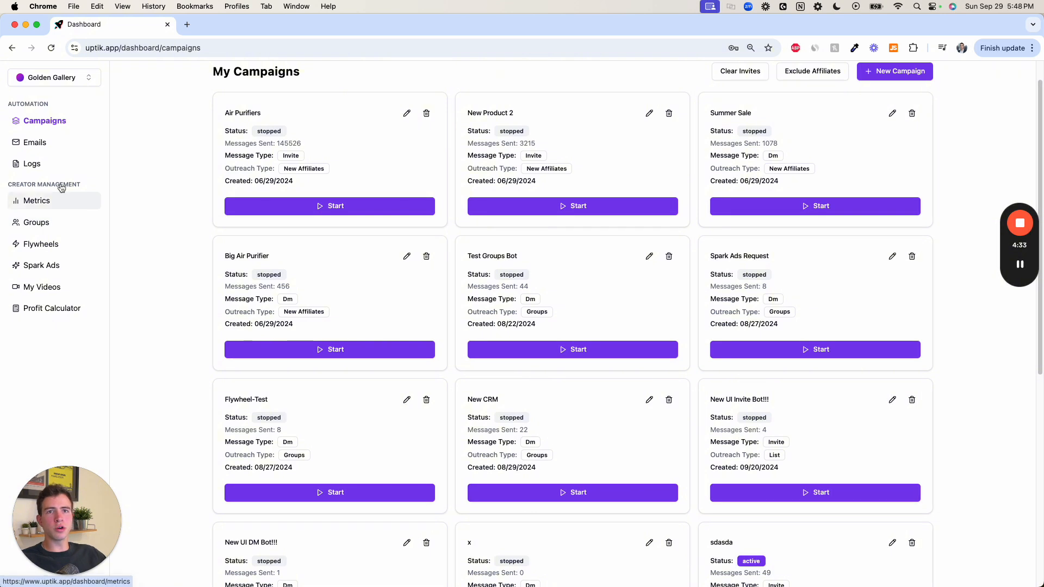
{"action": "left_click", "coordinate": [882, 71]}
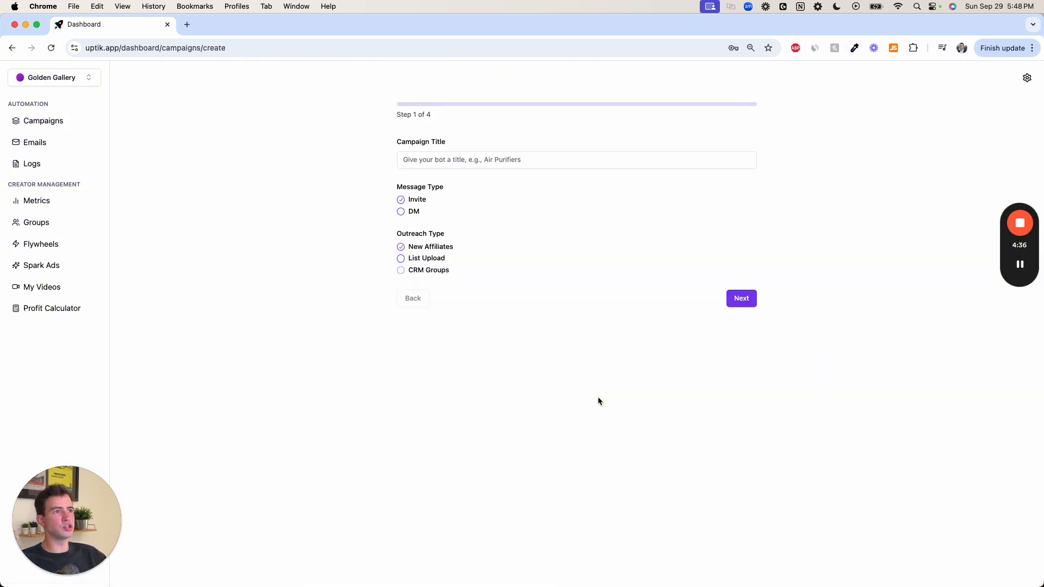
{"action": "left_click", "coordinate": [402, 211]}
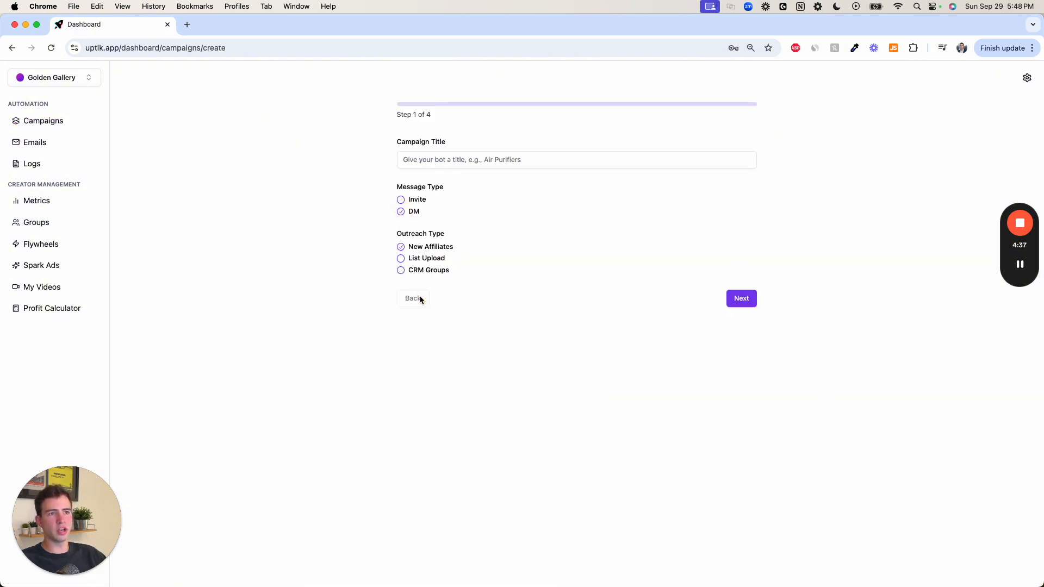
{"action": "left_click", "coordinate": [402, 271]}
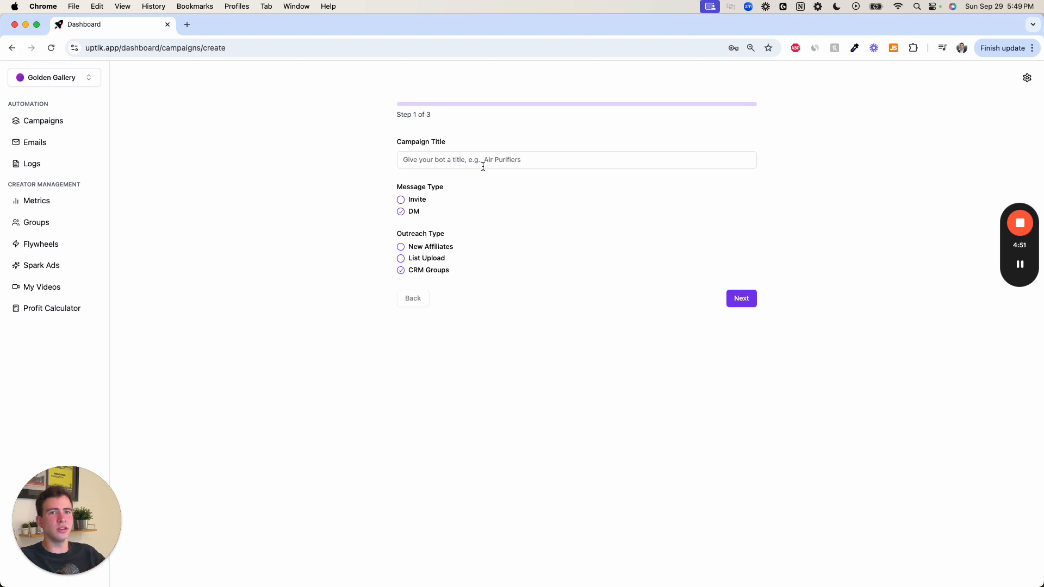
{"action": "left_click", "coordinate": [84, 269]}
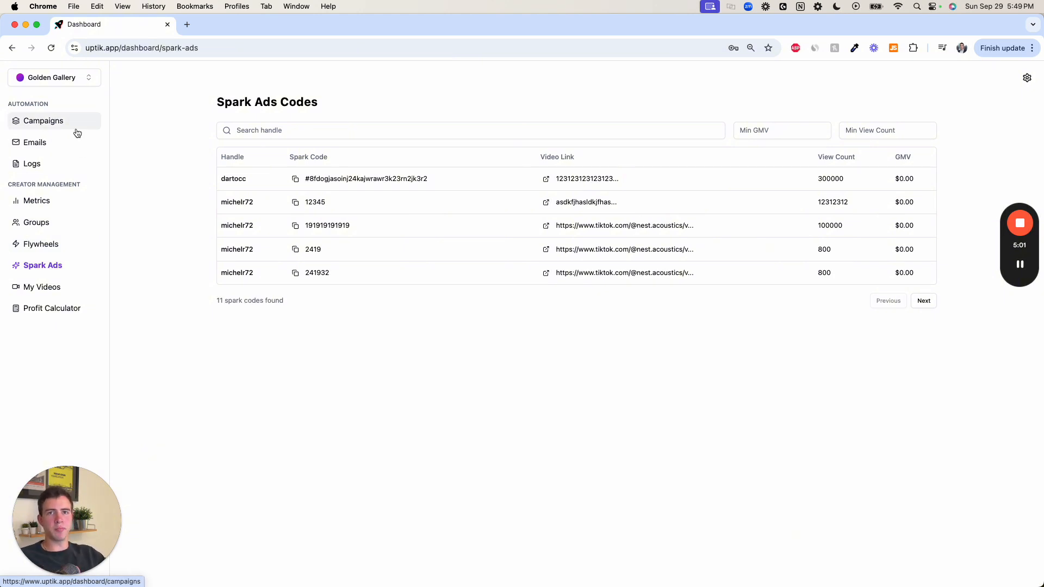
- Create an affiliate group titled "Spark Ads - $100+" with a minimum GMV of 100
{"action": "left_click", "coordinate": [58, 223]}
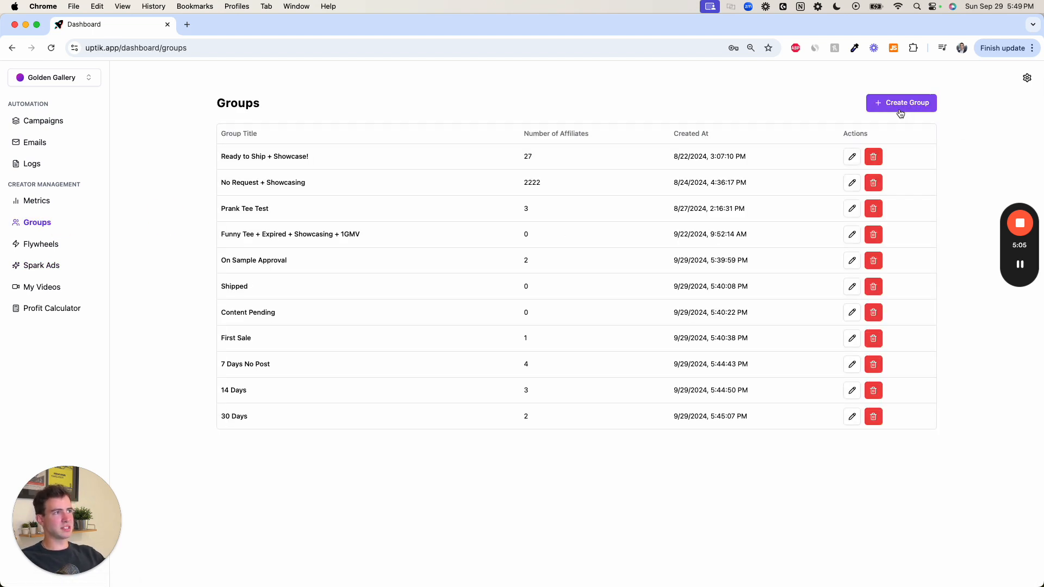
{"action": "left_click", "coordinate": [901, 113]}
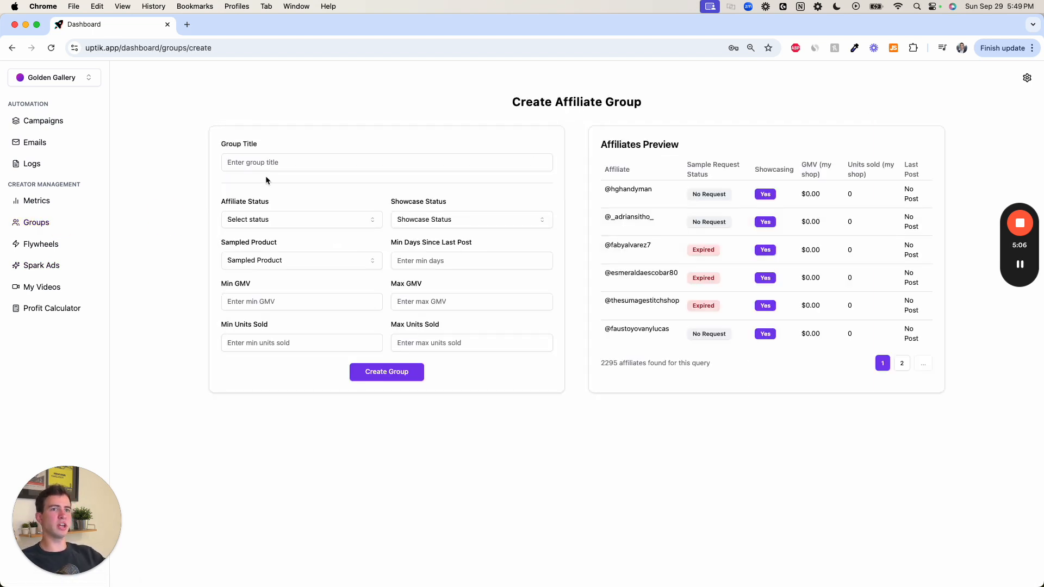
{"action": "left_click", "coordinate": [270, 162]}
{"action": "type", "text": "Spar"}
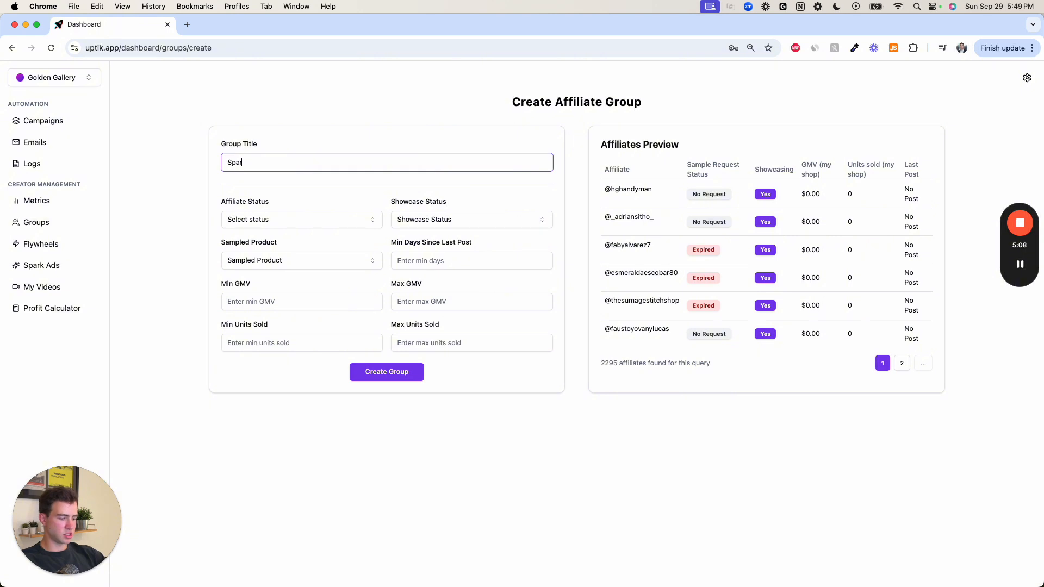
{"action": "type", "text": "k Ads -"}
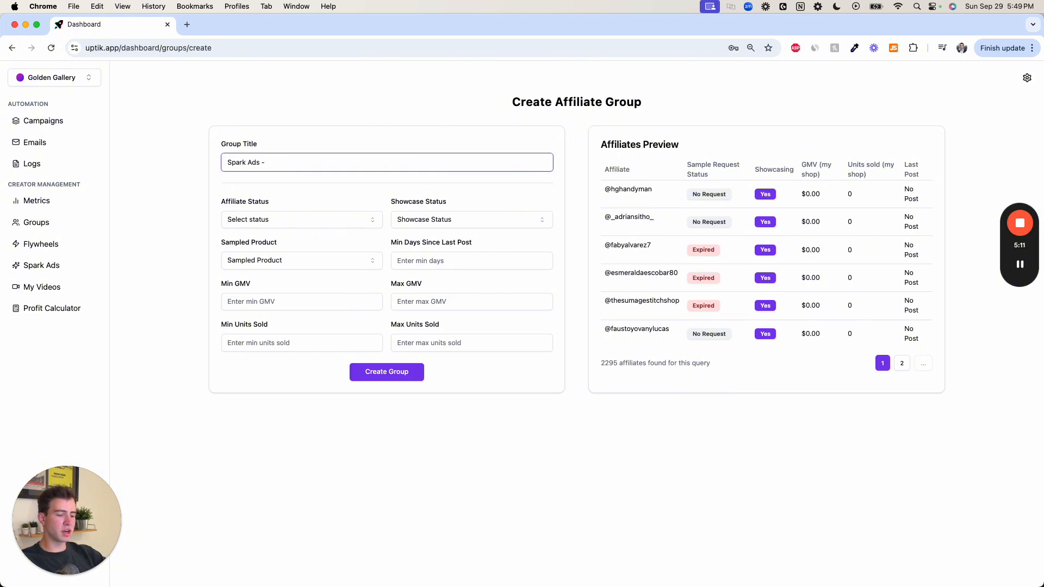
{"action": "type", "text": " $100+"}
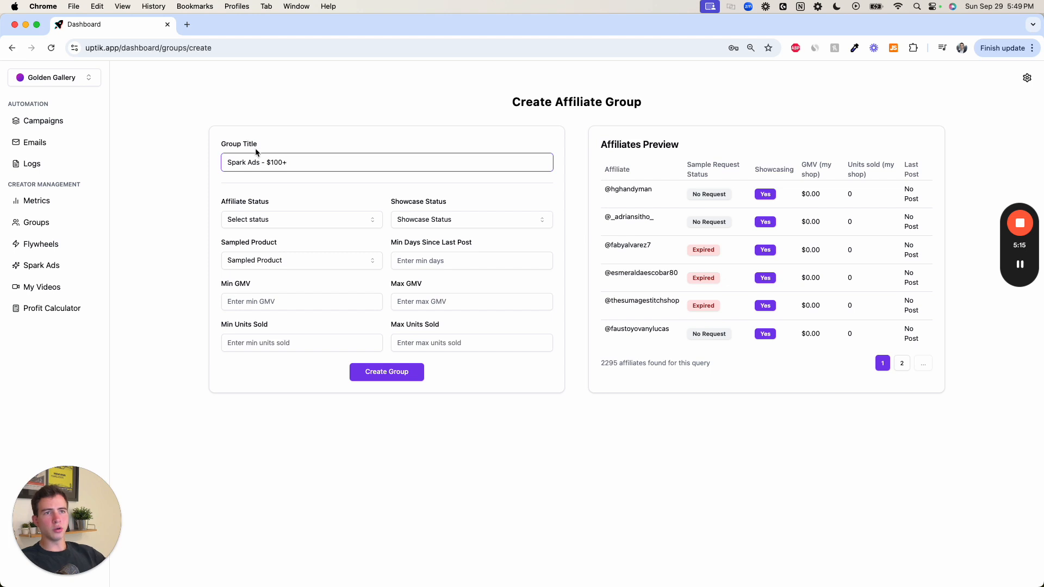
{"action": "left_click", "coordinate": [252, 302]}
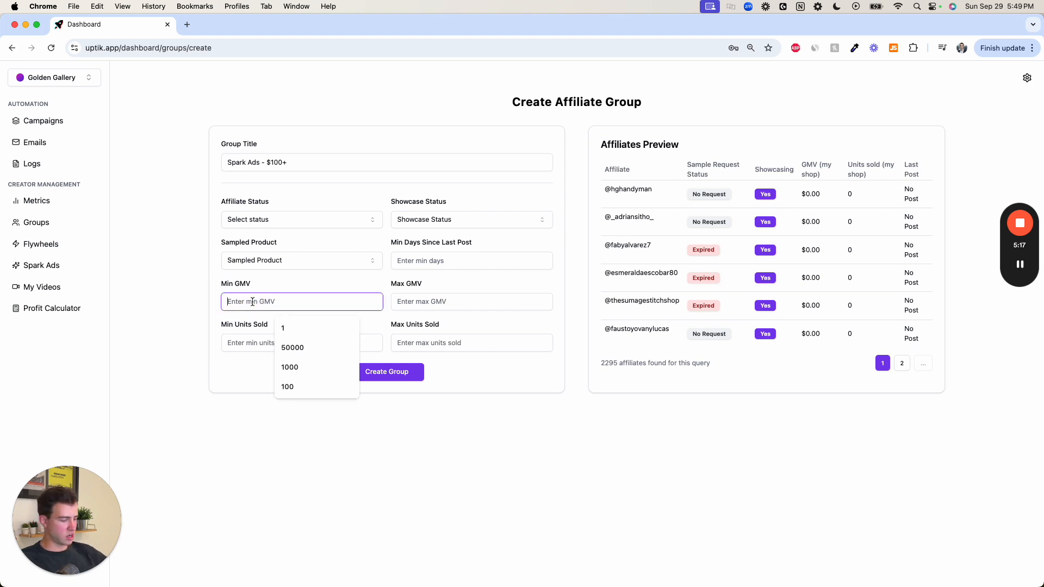
{"action": "type", "text": "1000"}
{"action": "key", "text": "BackSpace"}
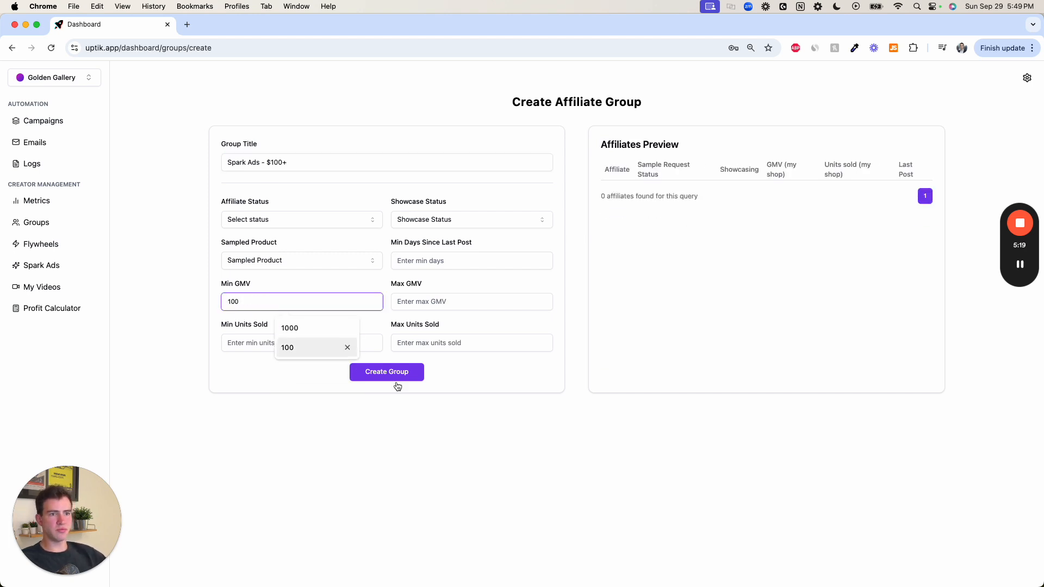
{"action": "left_click", "coordinate": [387, 372]}
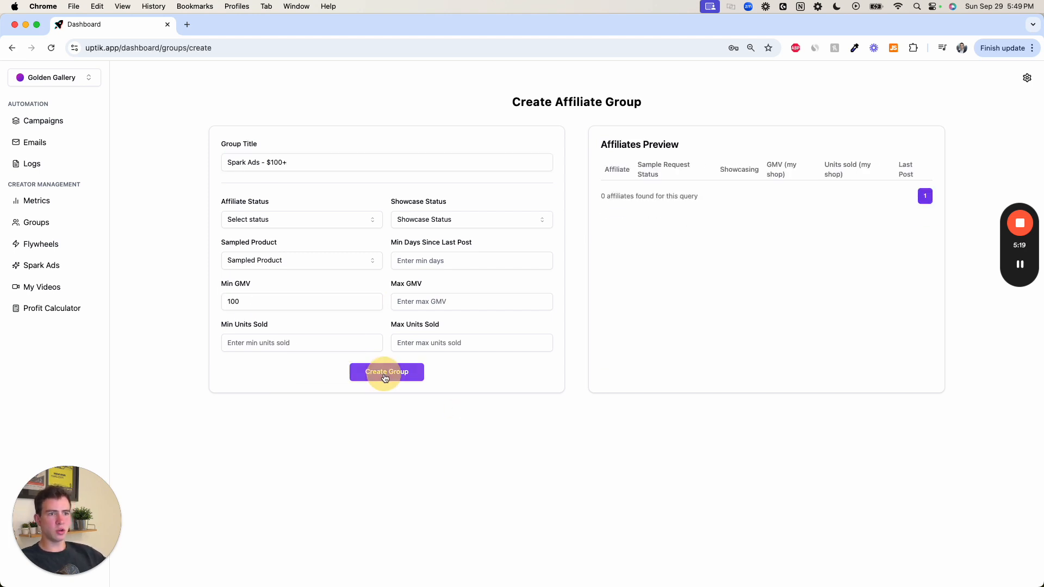
- Set up a new DM campaign titled "Spark Ads request" with CRM Groups as the outreach type
{"action": "left_click", "coordinate": [46, 121]}
{"action": "left_click", "coordinate": [884, 112]}
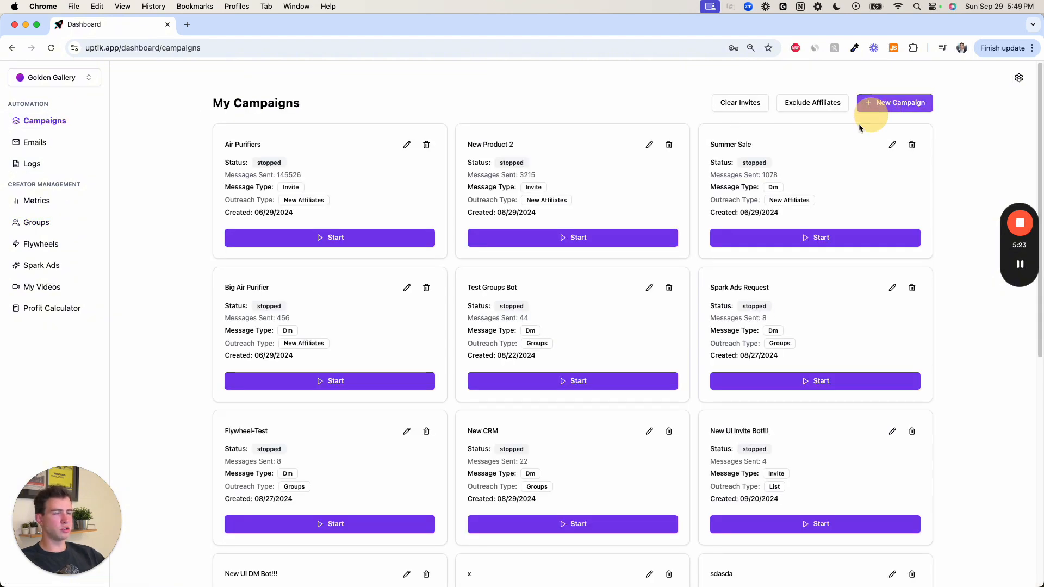
{"action": "left_click", "coordinate": [400, 211]}
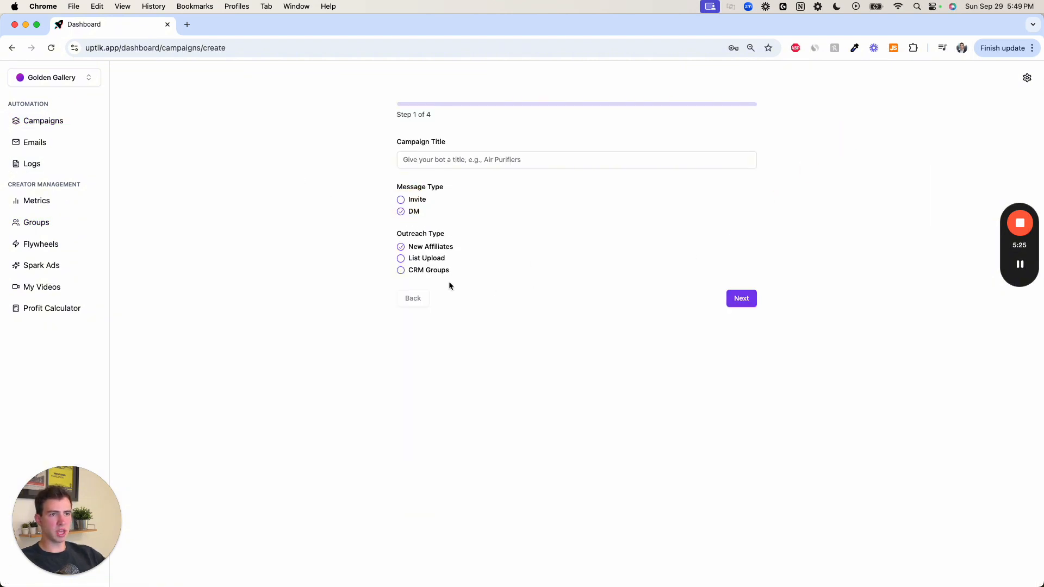
{"action": "left_click", "coordinate": [414, 271]}
{"action": "left_click", "coordinate": [748, 298]}
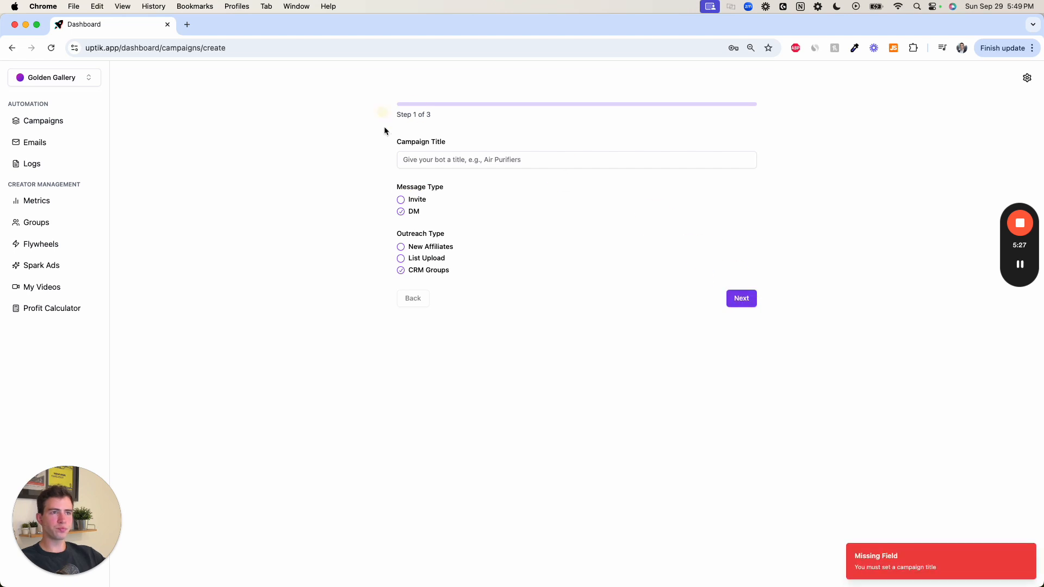
{"action": "left_click", "coordinate": [421, 158]}
{"action": "type", "text": "ark"}
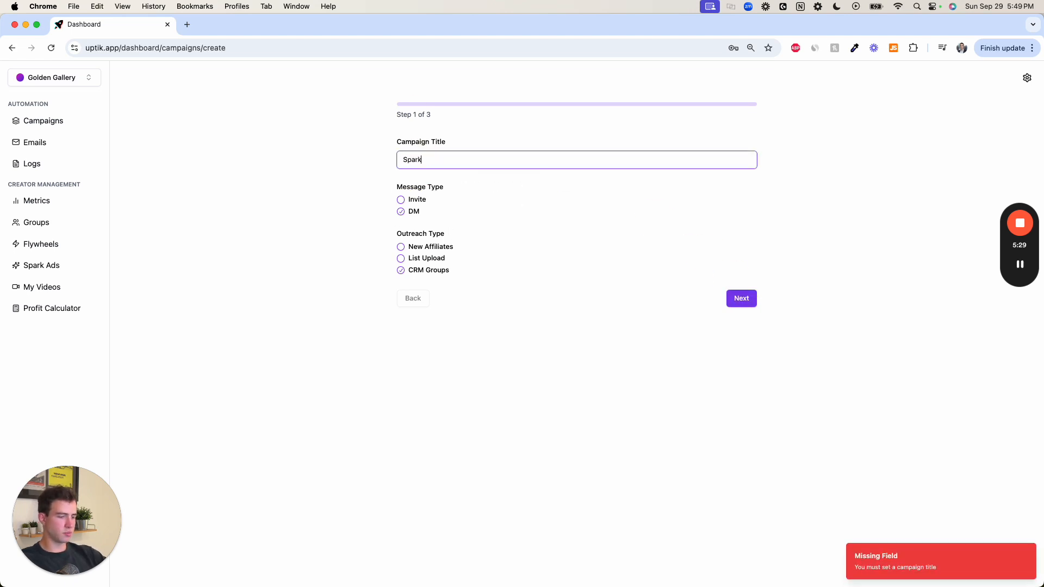
{"action": "type", "text": "sAds request"}
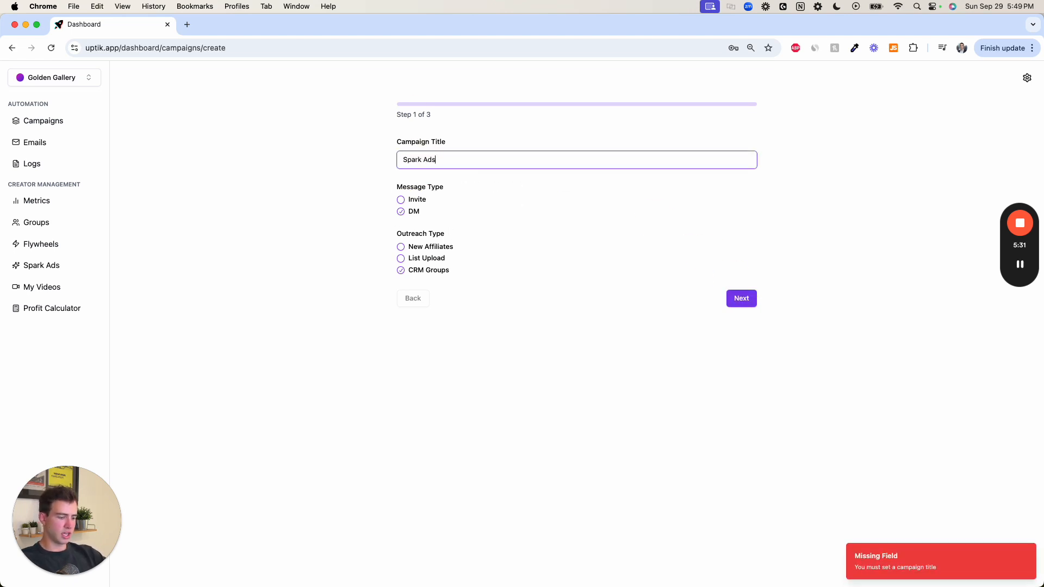
- Target the "Spark Ads - $100+" CRM group and continue to the campaign's message items
{"action": "left_click", "coordinate": [739, 297]}
{"action": "left_click", "coordinate": [507, 176]}
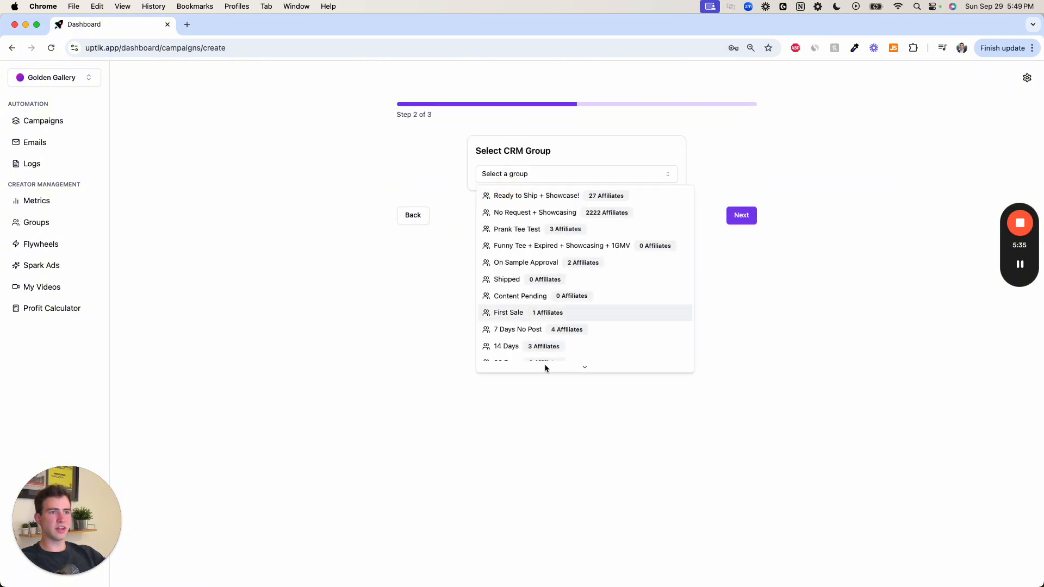
{"action": "scroll", "coordinate": [540, 361], "scroll_direction": "down", "scroll_amount": 2}
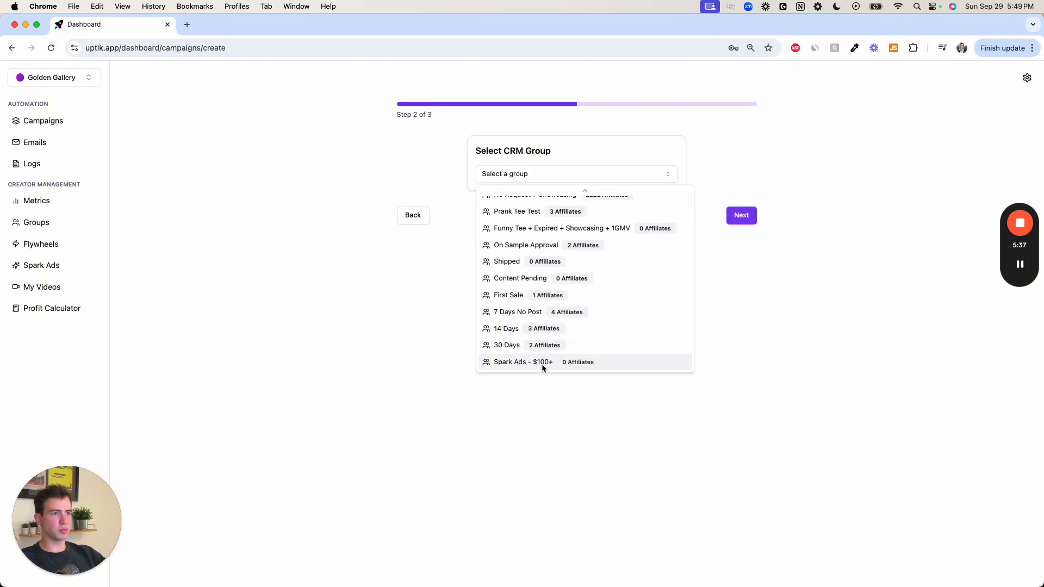
{"action": "left_click", "coordinate": [542, 363]}
{"action": "left_click", "coordinate": [735, 215]}
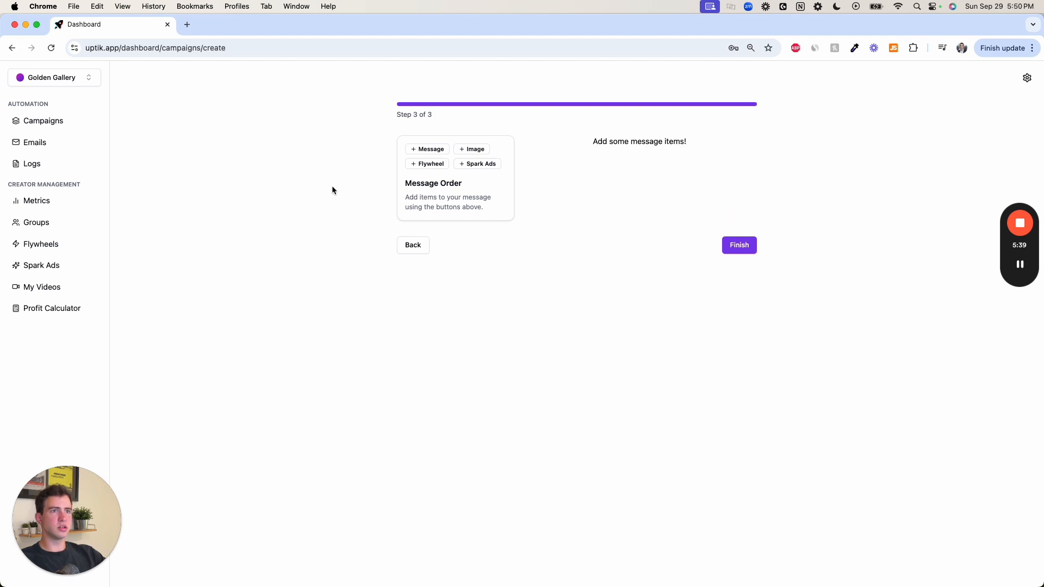
- Add message and Spark Ads items, starting the message with "Hey, we've been loving your videos and are thinking about using them as spark ads!"
{"action": "left_click", "coordinate": [435, 151]}
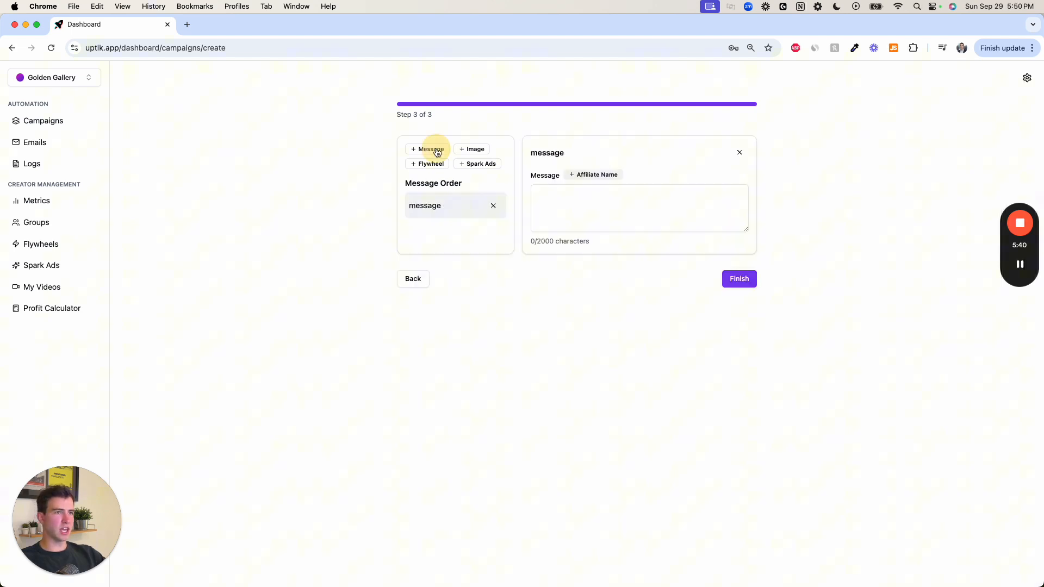
{"action": "left_click", "coordinate": [488, 165]}
{"action": "left_click", "coordinate": [557, 212]}
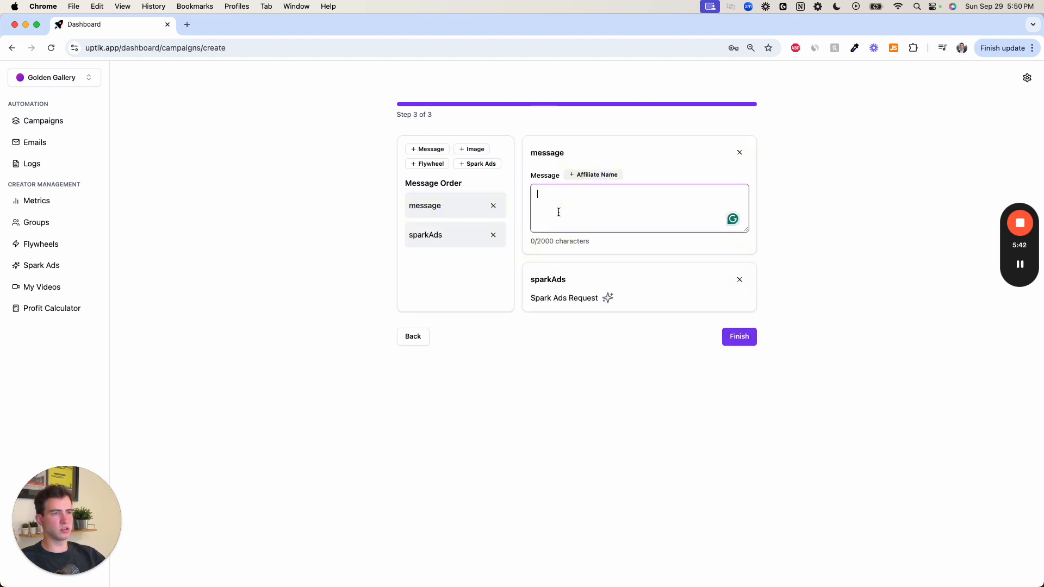
{"action": "type", "text": "Hey, "}
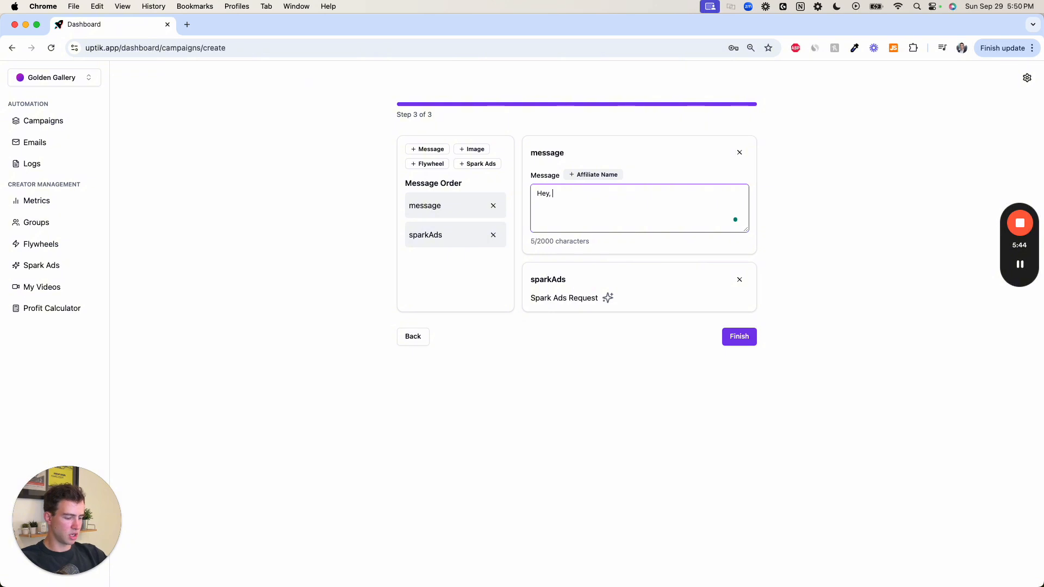
{"action": "type", "text": "we'v"}
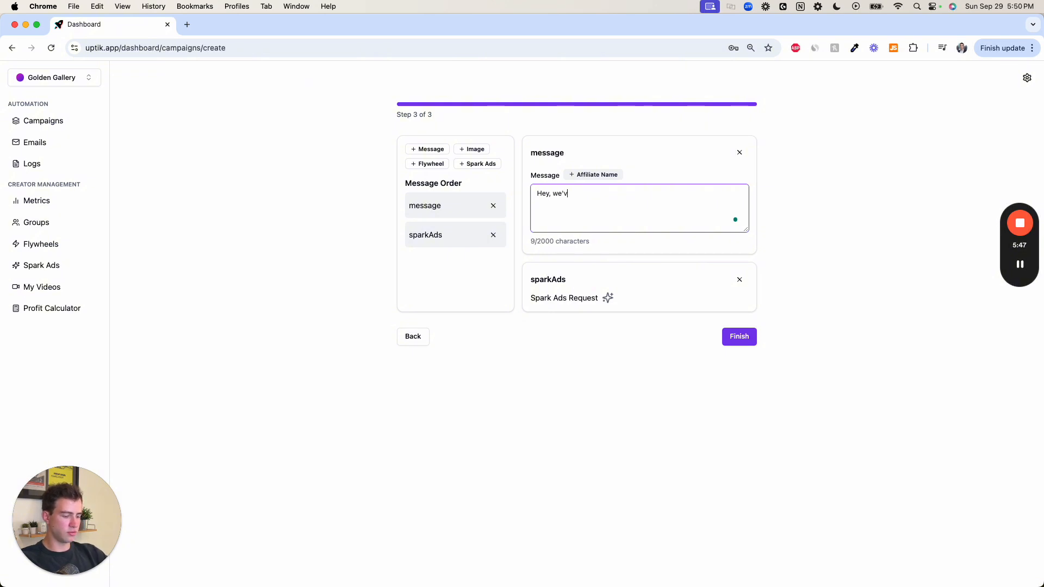
{"action": "type", "text": "e been lovi"}
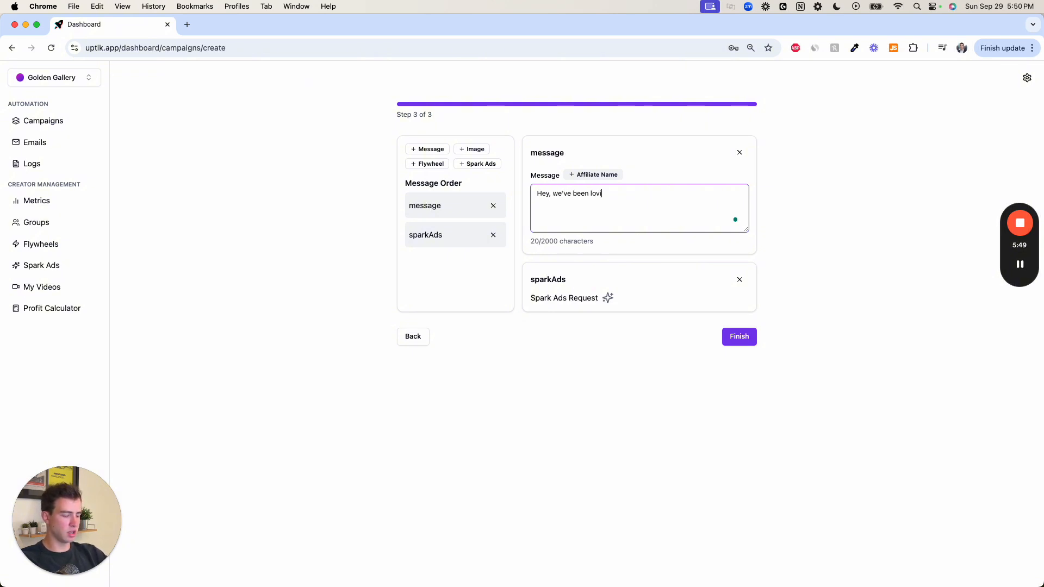
{"action": "type", "text": "ng your videos and wou"}
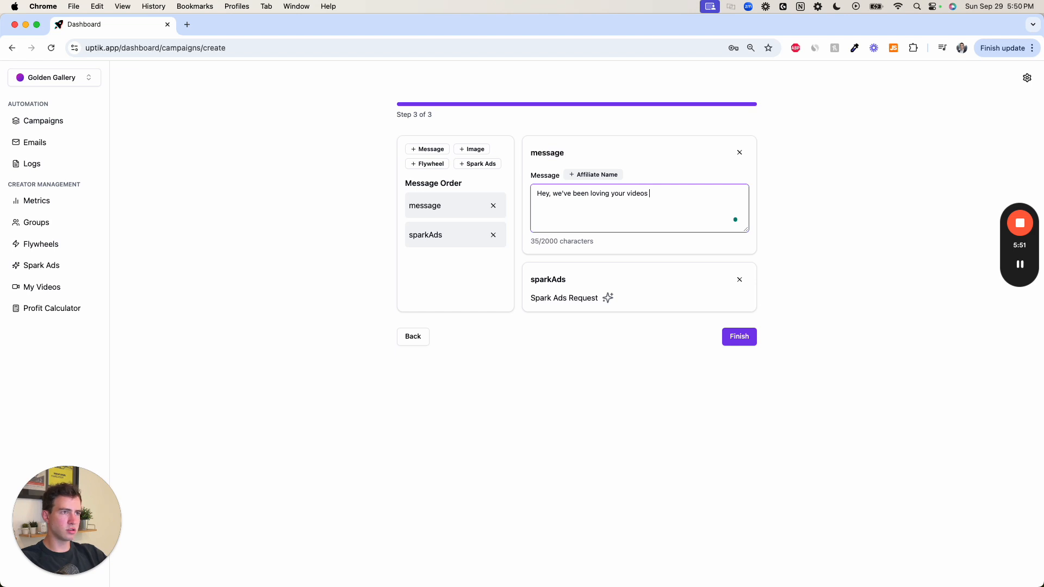
{"action": "key", "text": "BackSpace"}
{"action": "key", "text": "BackSpace"}
{"action": "key", "text": "BackSpace"}
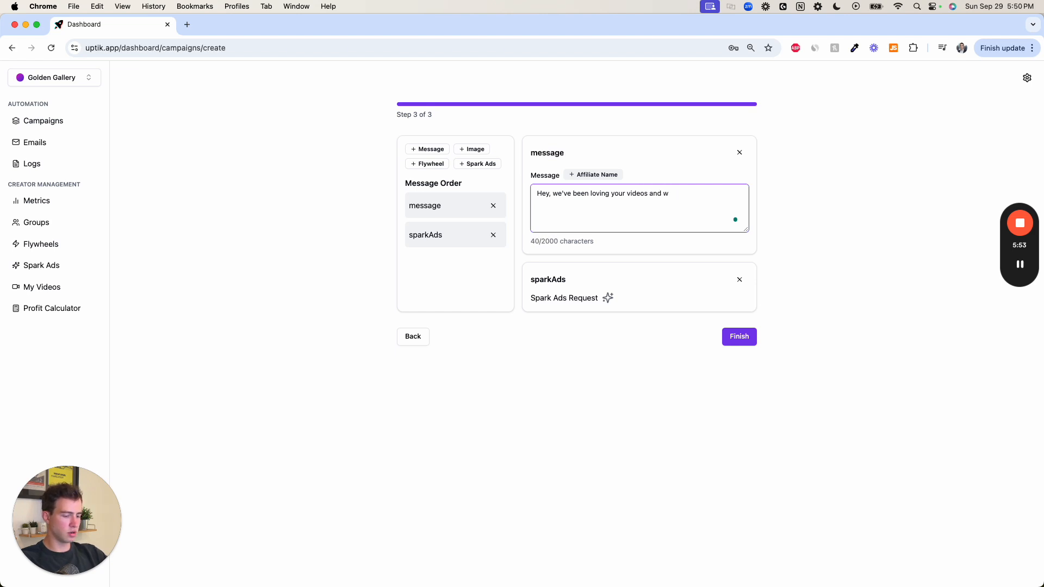
{"action": "type", "text": "are thinking"}
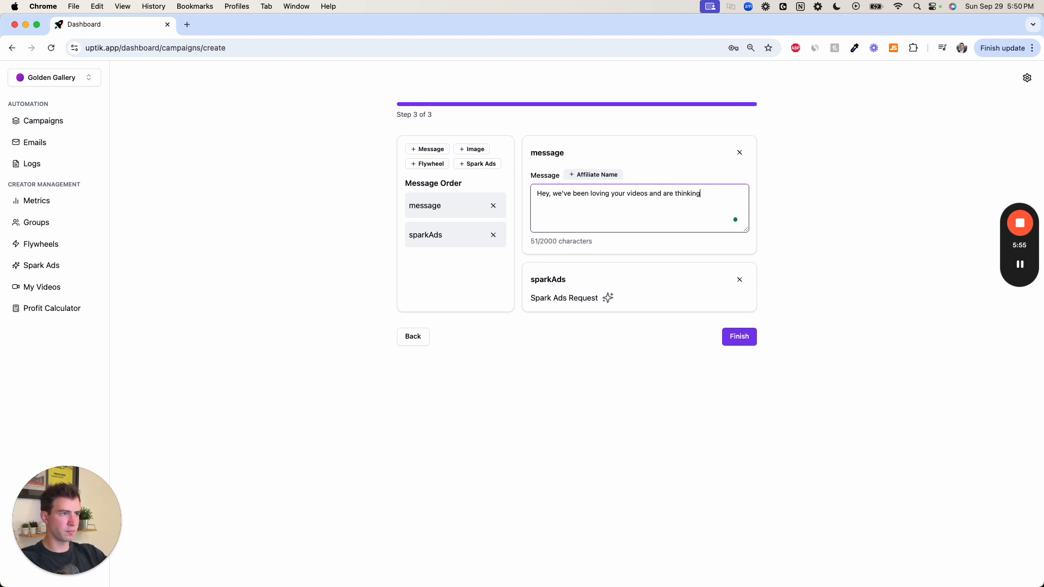
{"action": "type", "text": " about using them a"}
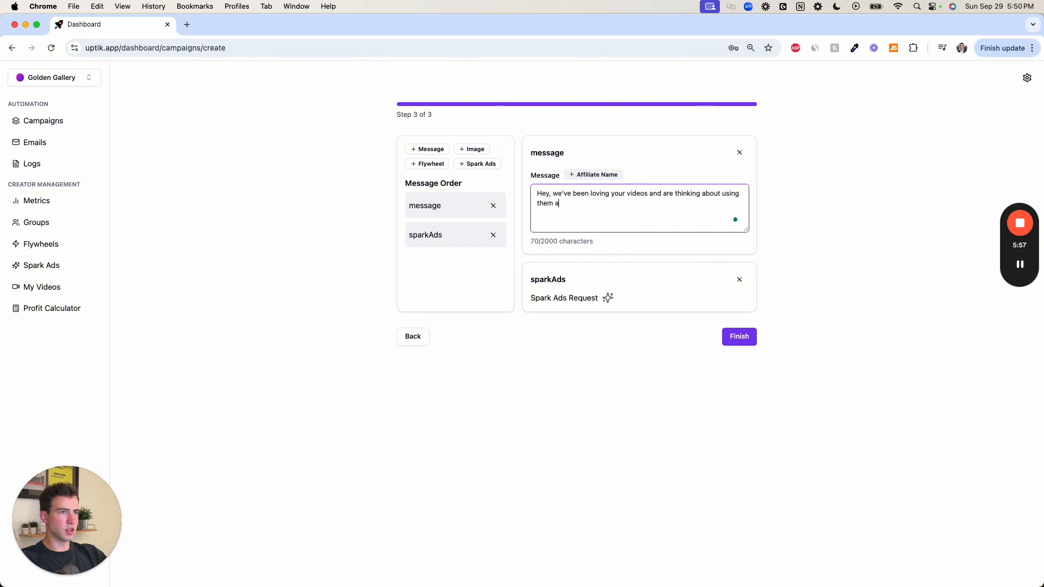
{"action": "type", "text": "s spark ads!"}
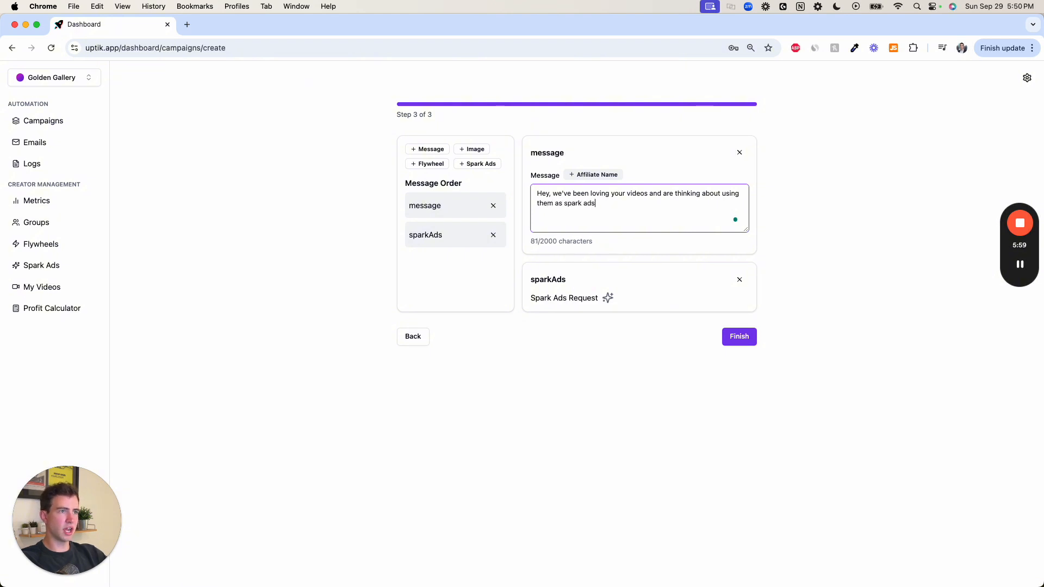
- Add a second paragraph to the message reading "Submit your videos below!" above the Spark Ads request
{"action": "key", "text": "Return"}
{"action": "key", "text": "Return"}
{"action": "type", "text": "Su"}
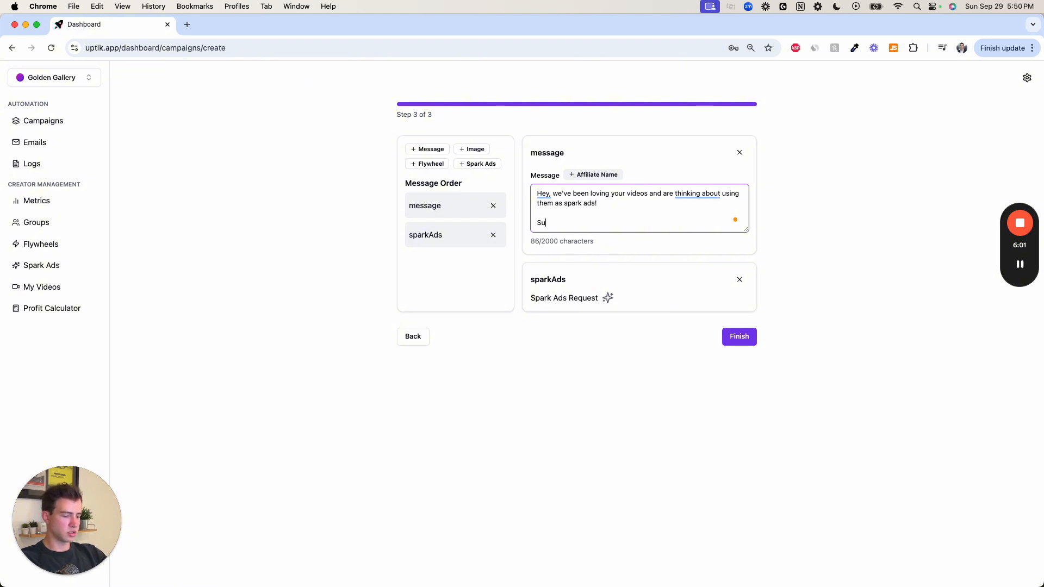
{"action": "type", "text": "bmit your videos below!"}
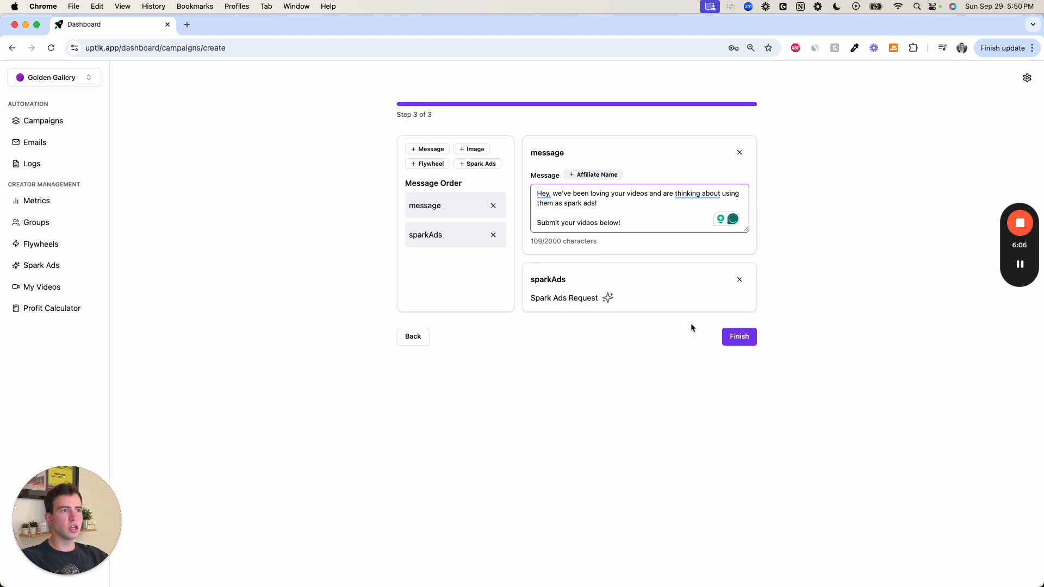
{"action": "left_click_drag", "start_coordinate": [529, 297], "coordinate": [601, 295]}
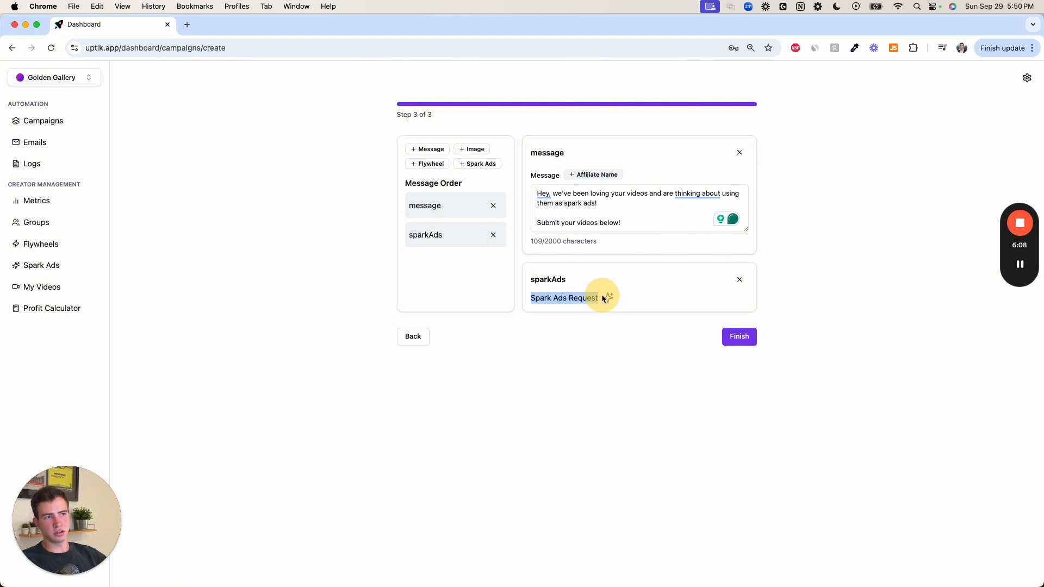
{"action": "left_click", "coordinate": [640, 295]}
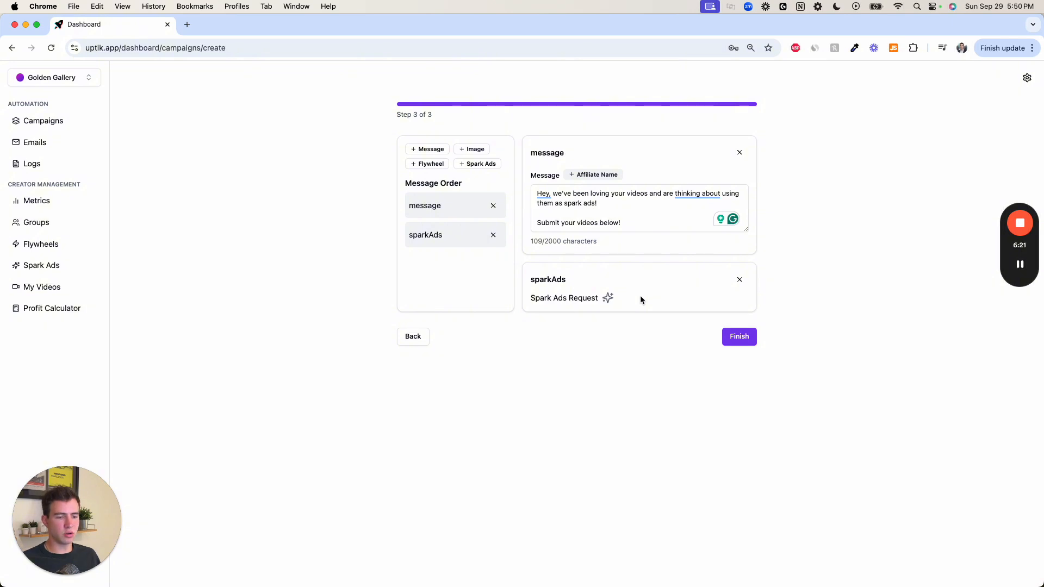
- Finish creating the Spark Ads request campaign and start it from the campaigns list
{"action": "left_click", "coordinate": [727, 340]}
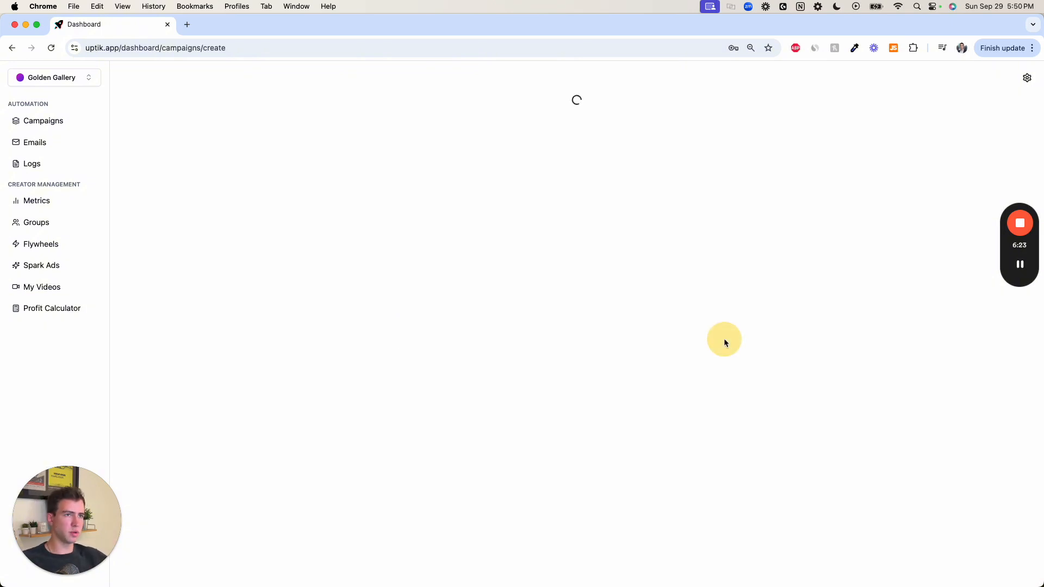
{"action": "scroll", "coordinate": [634, 386], "scroll_direction": "down", "scroll_amount": 15}
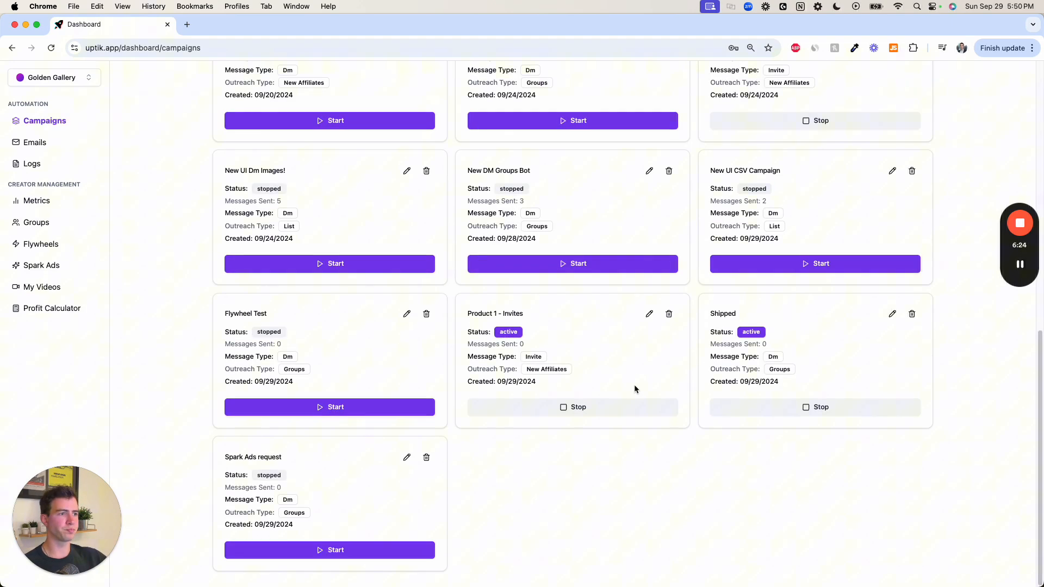
{"action": "left_click", "coordinate": [326, 554]}
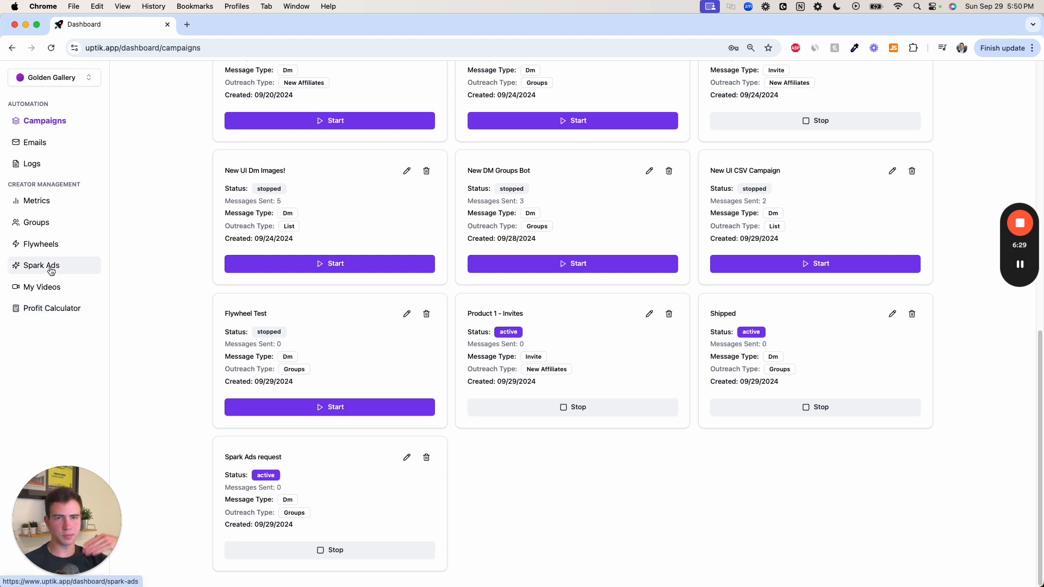
- Open the Spark Ads codes list and examine the GMV of the submitted videos
{"action": "left_click", "coordinate": [51, 270]}
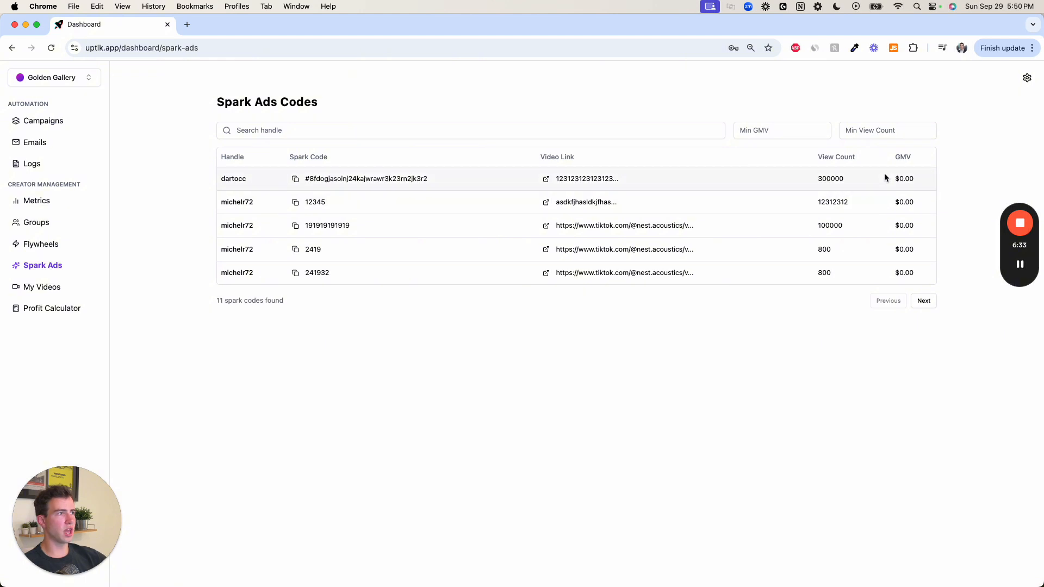
{"action": "left_click_drag", "start_coordinate": [896, 175], "coordinate": [917, 254]}
{"action": "left_click", "coordinate": [886, 211]}
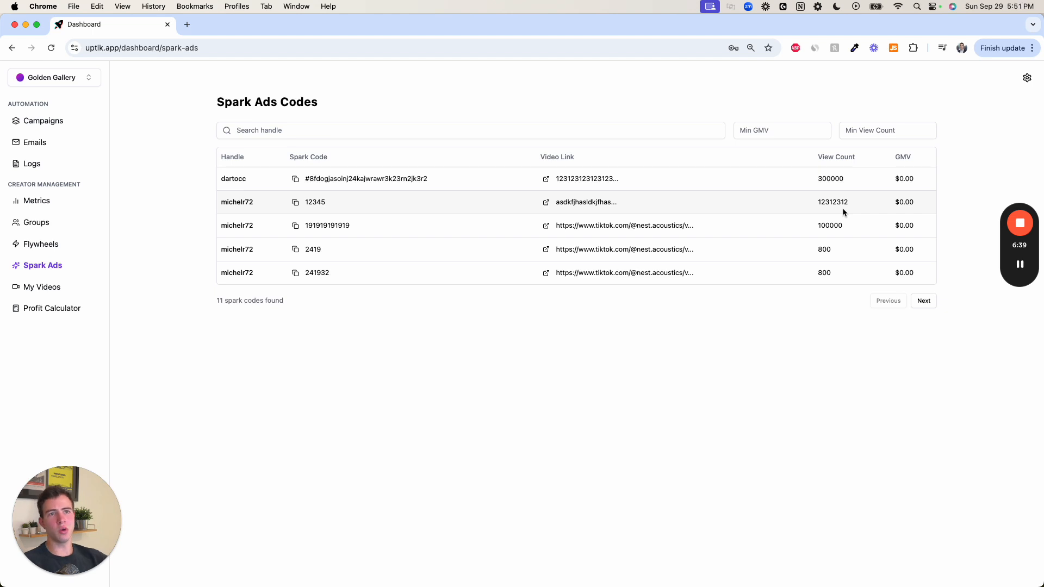
- Filter the spark codes by a minimum GMV of 500, clear the filter, and examine the first row's spark code
{"action": "left_click", "coordinate": [783, 138]}
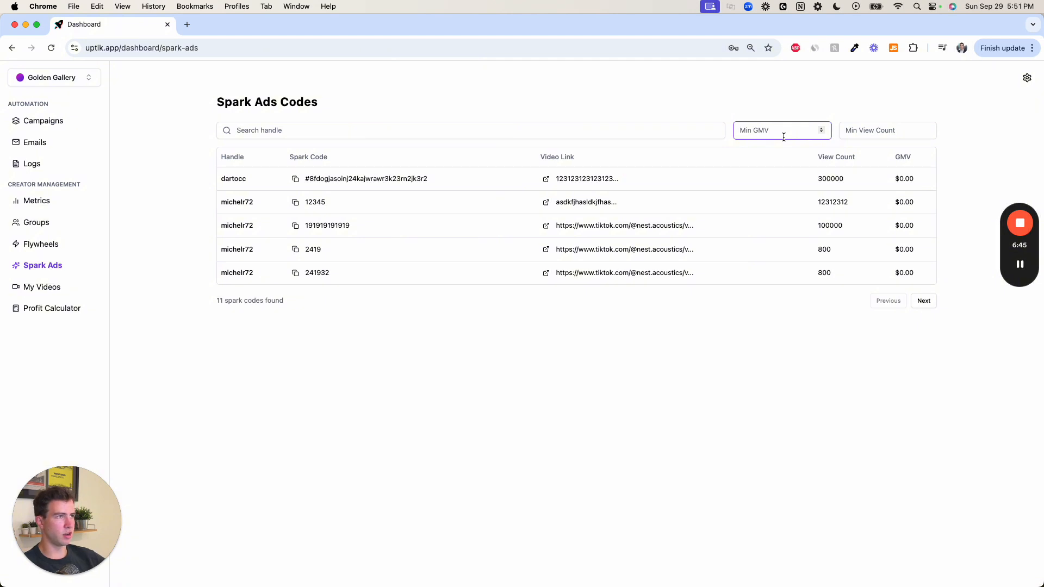
{"action": "type", "text": "500"}
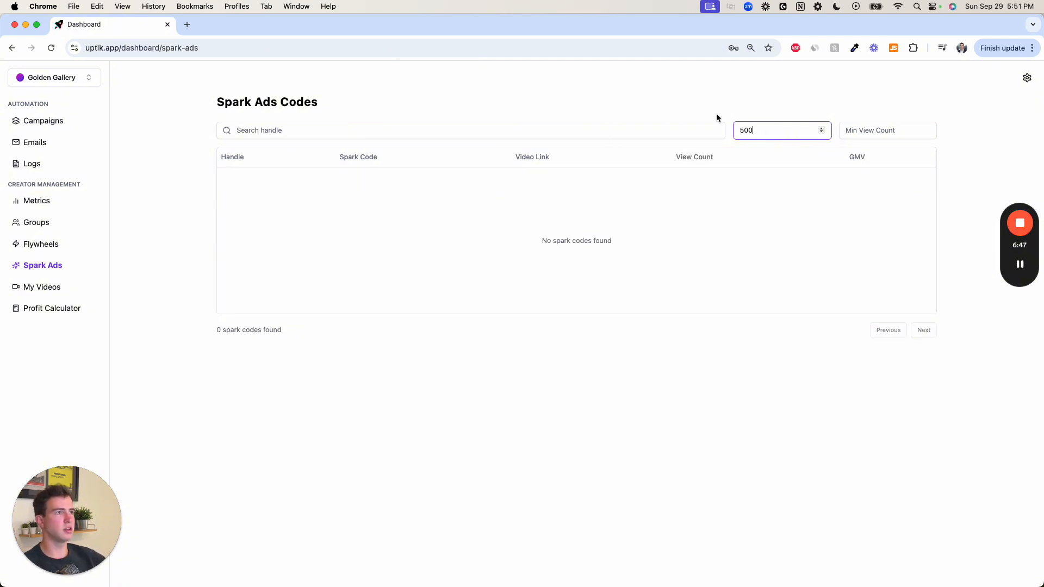
{"action": "left_click", "coordinate": [756, 126]}
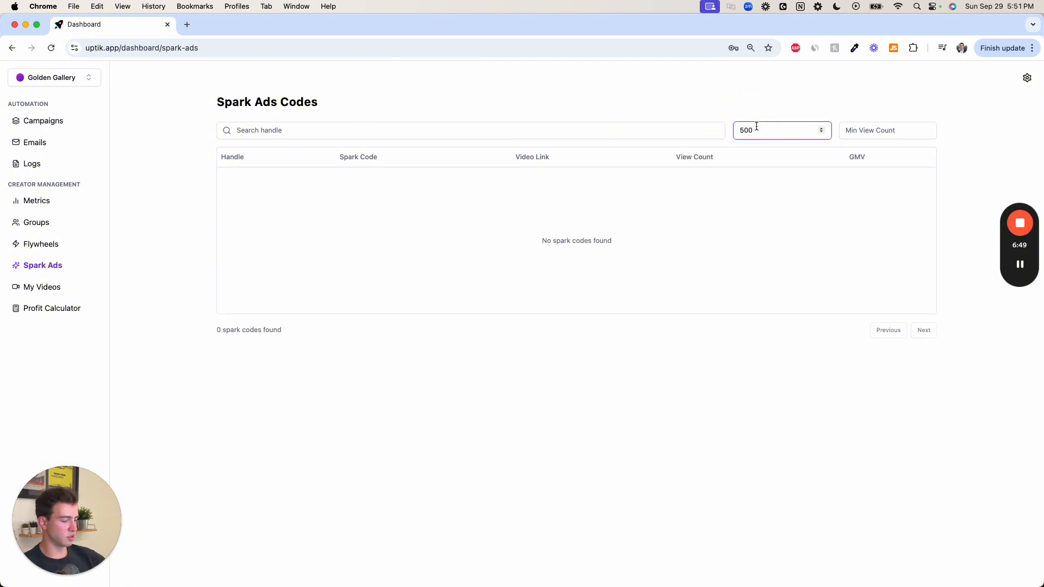
{"action": "key", "text": "BackSpace"}
{"action": "key", "text": "BackSpace"}
{"action": "key", "text": "BackSpace"}
{"action": "left_click", "coordinate": [531, 370]}
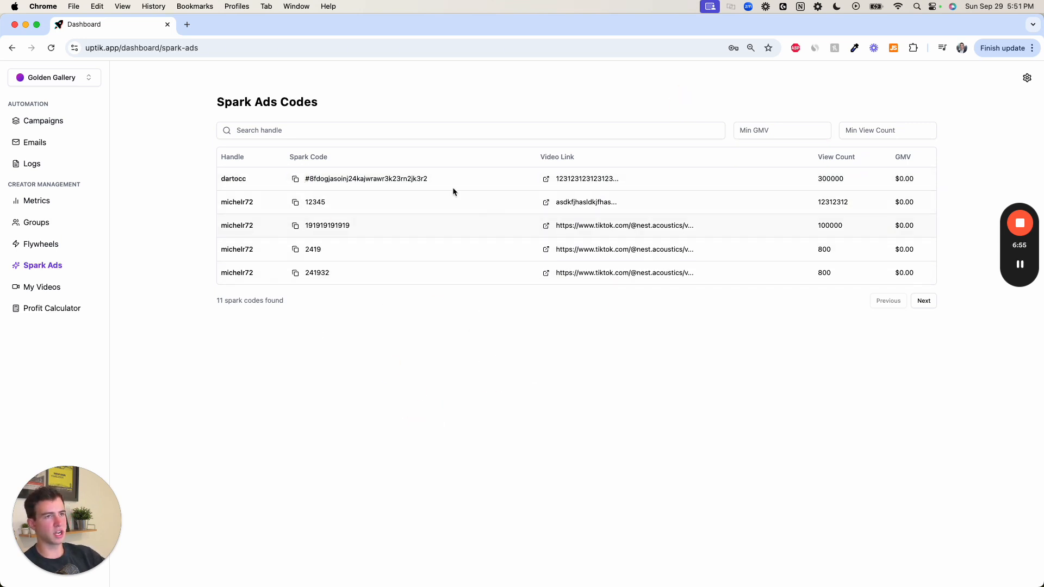
{"action": "double_click", "coordinate": [425, 179]}
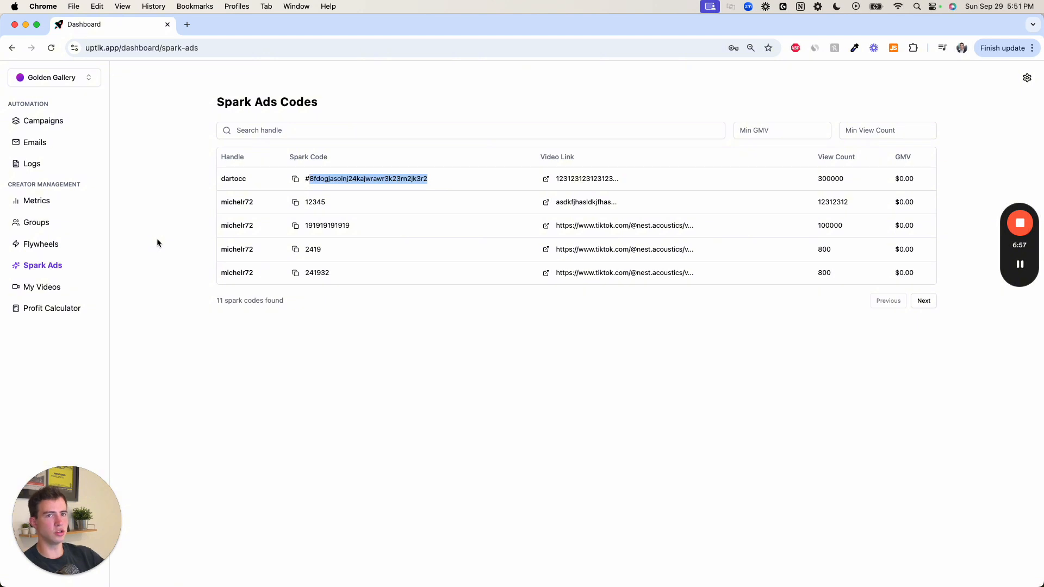
- Open the My Videos list and check its sorting options and handle search
{"action": "left_click", "coordinate": [35, 292]}
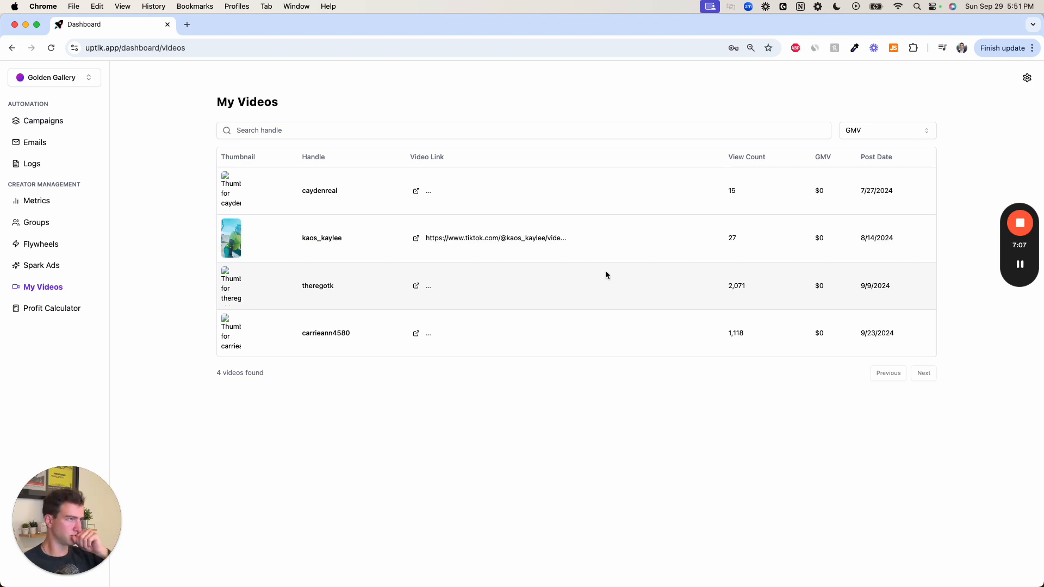
{"action": "left_click", "coordinate": [881, 128]}
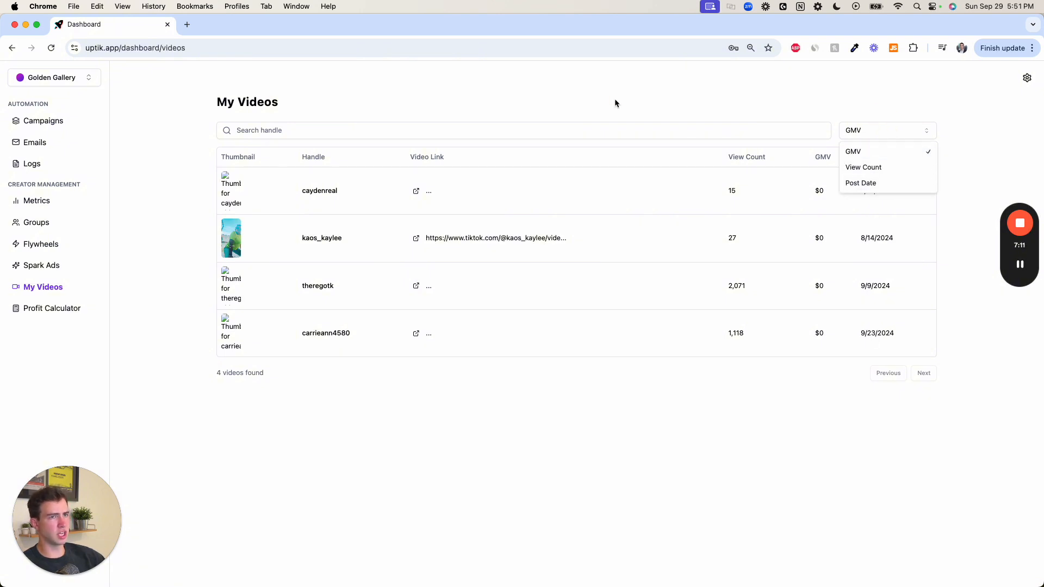
{"action": "left_click", "coordinate": [433, 121]}
{"action": "left_click", "coordinate": [295, 131]}
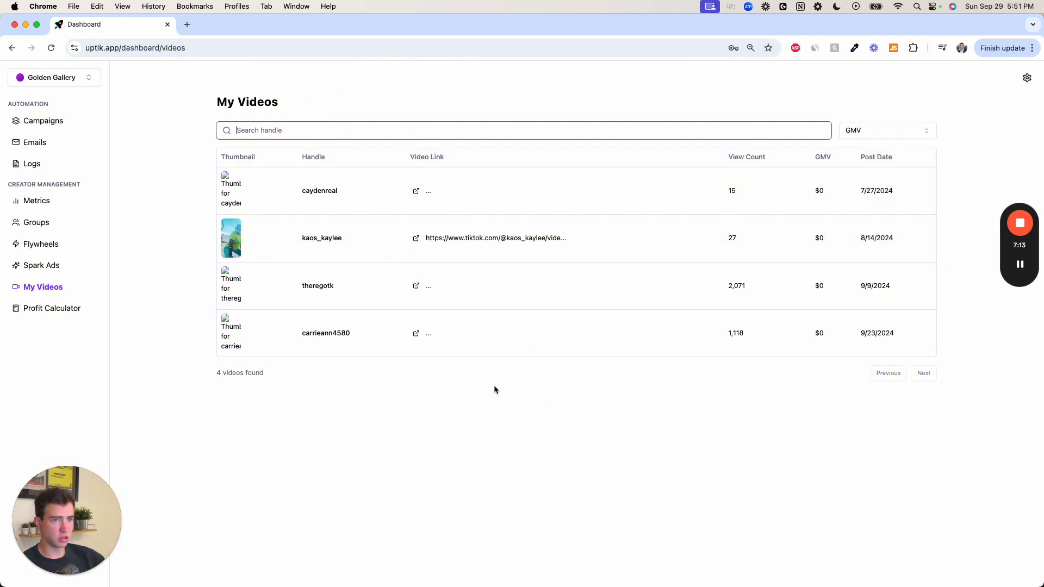
- In the Profit Calculator, set the sale price to 30 and the shipping cost to 5
{"action": "left_click", "coordinate": [76, 310]}
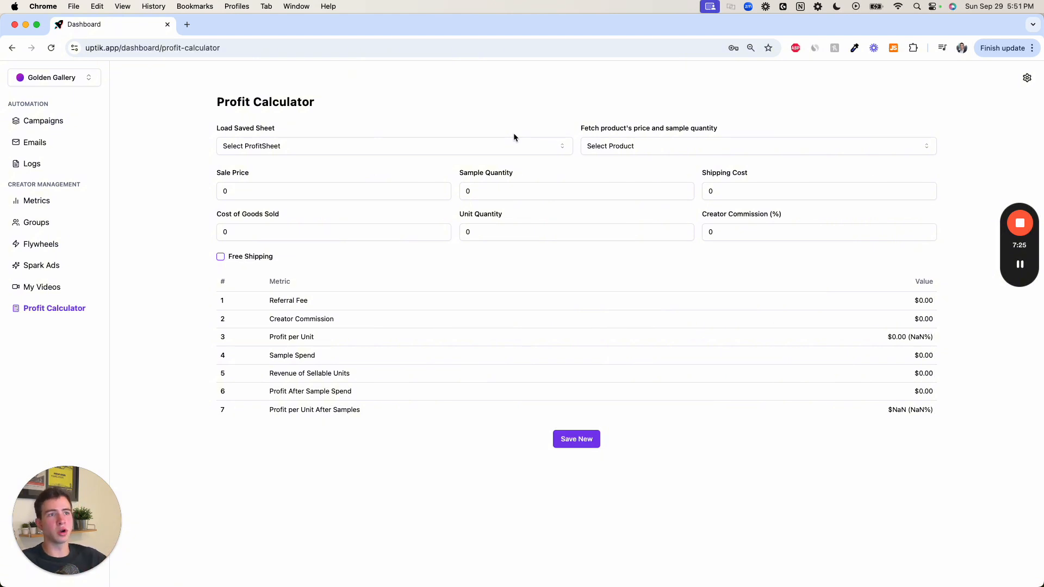
{"action": "left_click", "coordinate": [407, 189]}
{"action": "key", "text": "BackSpace"}
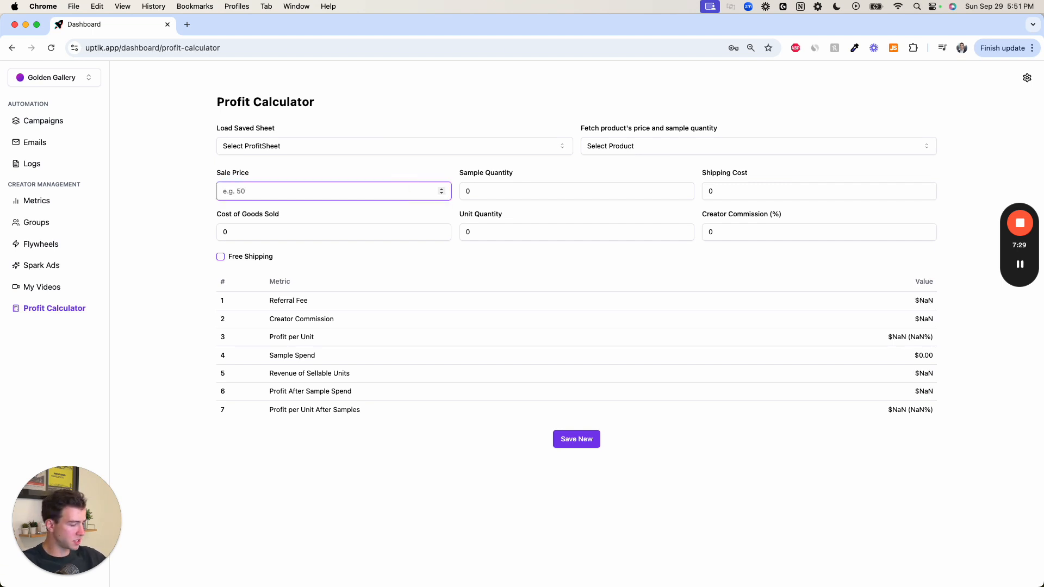
{"action": "type", "text": "30"}
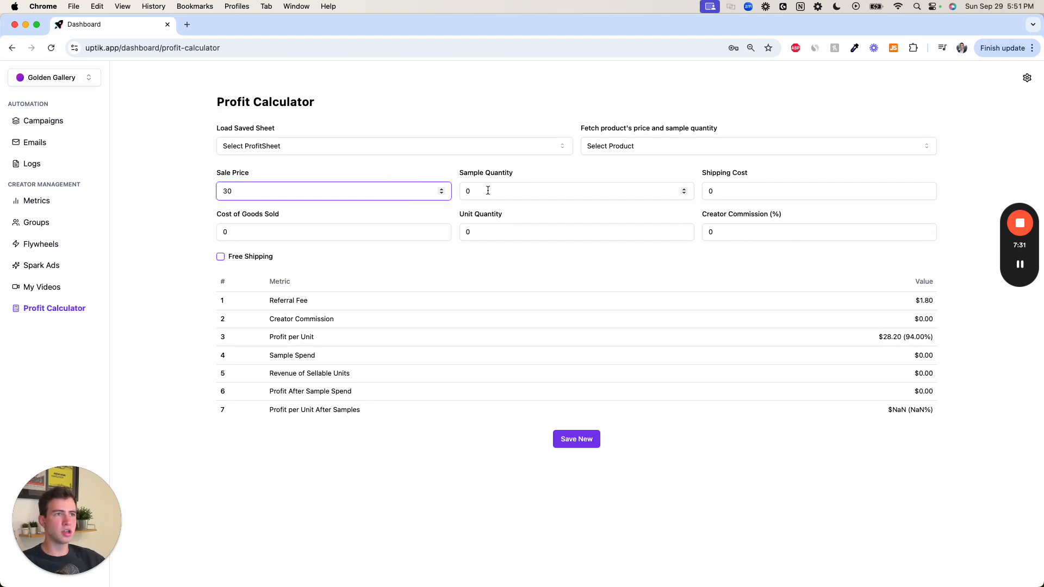
{"action": "left_click", "coordinate": [532, 191]}
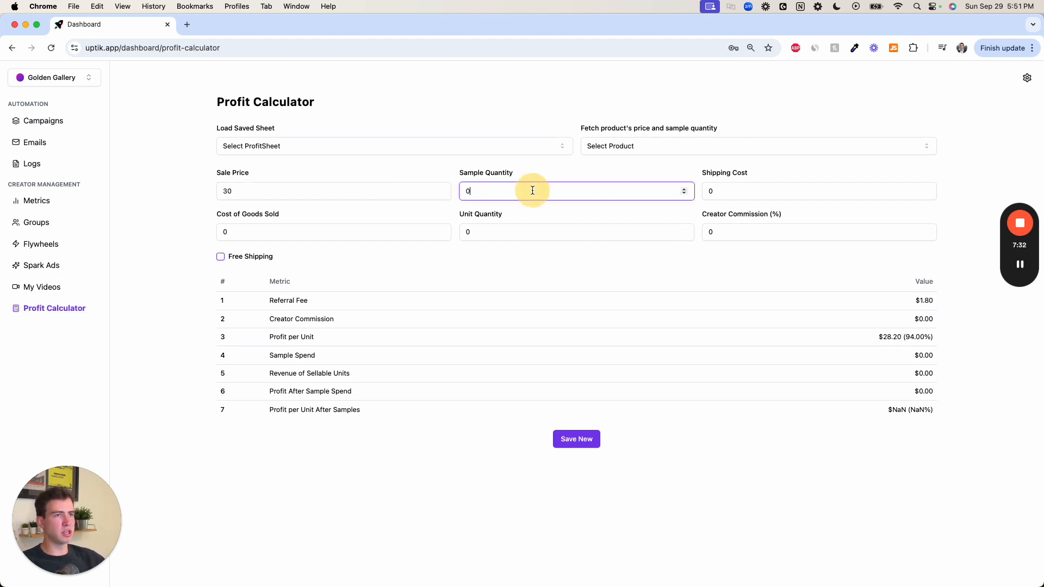
{"action": "left_click", "coordinate": [754, 191]}
{"action": "key", "text": "BackSpace"}
{"action": "type", "text": "5"}
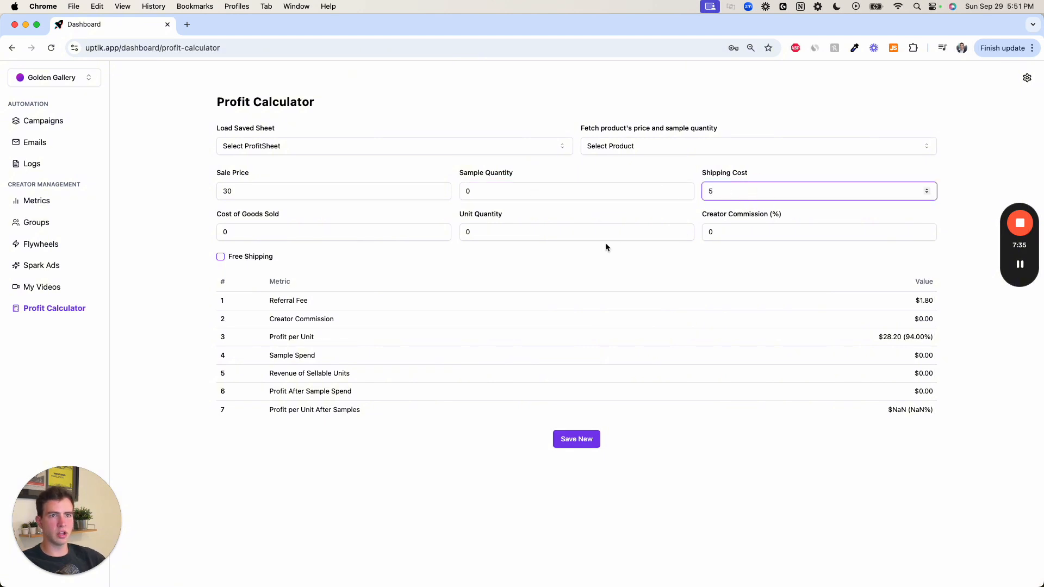
- Set the cost of goods sold to 2.5 and the unit quantity to 1000
{"action": "left_click", "coordinate": [380, 227]}
{"action": "key", "text": "BackSpace"}
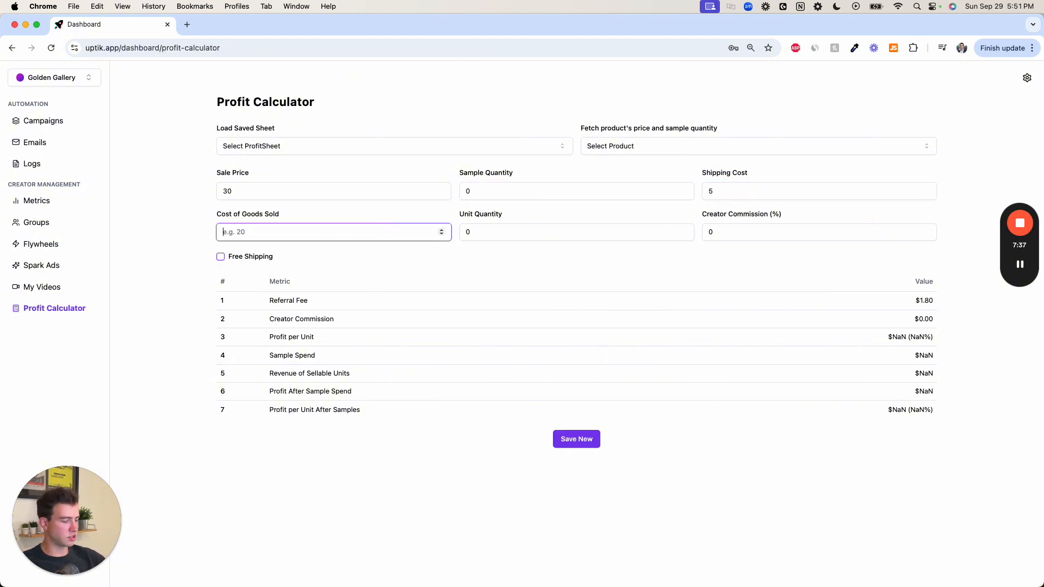
{"action": "type", "text": "2.5"}
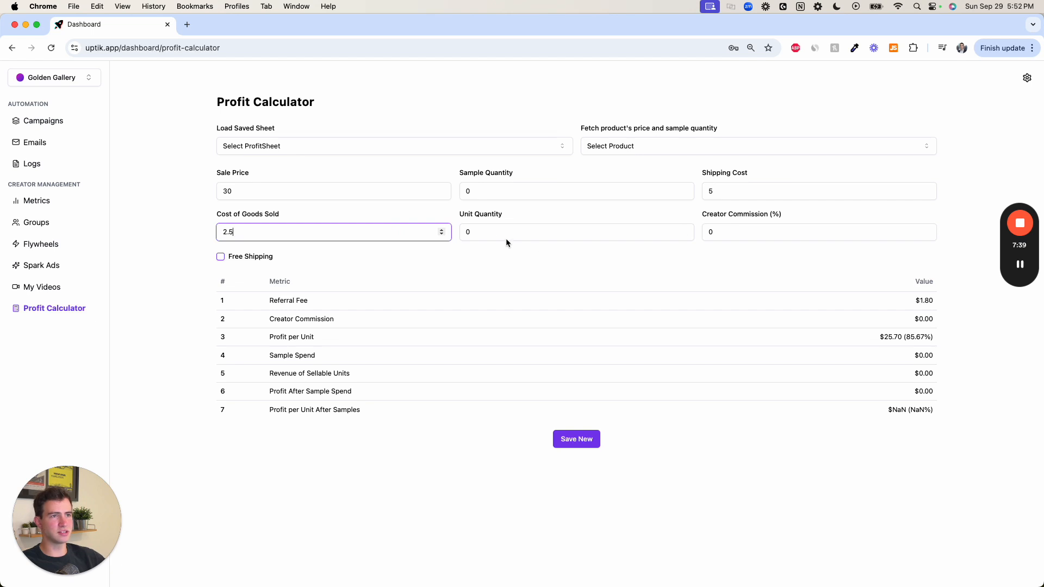
{"action": "left_click", "coordinate": [506, 238]}
{"action": "key", "text": "BackSpace"}
{"action": "type", "text": "1000"}
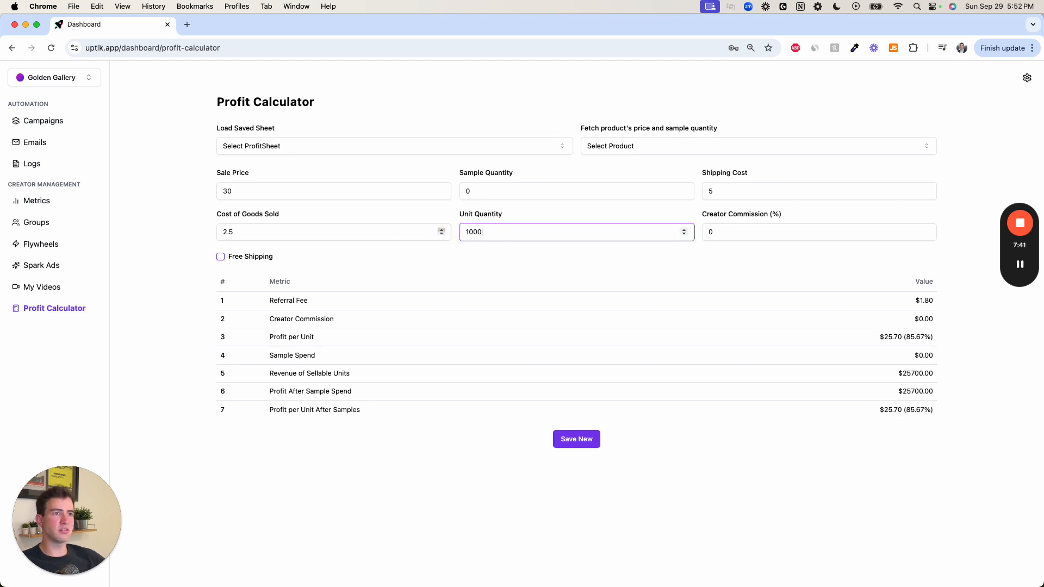
- Set the creator commission to 30% and the sample quantity to 300
{"action": "key", "text": "Tab"}
{"action": "type", "text": "30"}
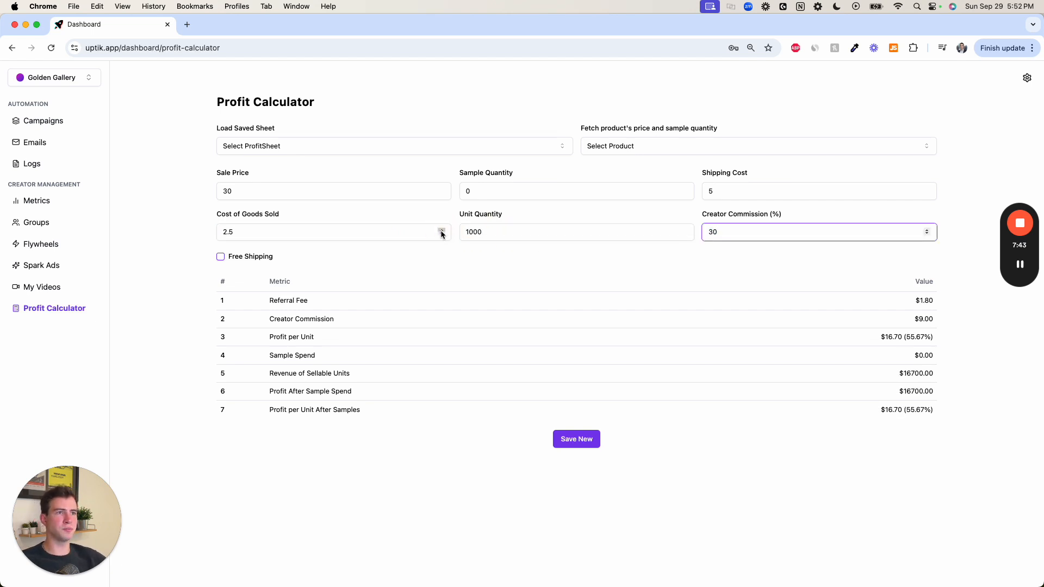
{"action": "left_click", "coordinate": [478, 192]}
{"action": "key", "text": "BackSpace"}
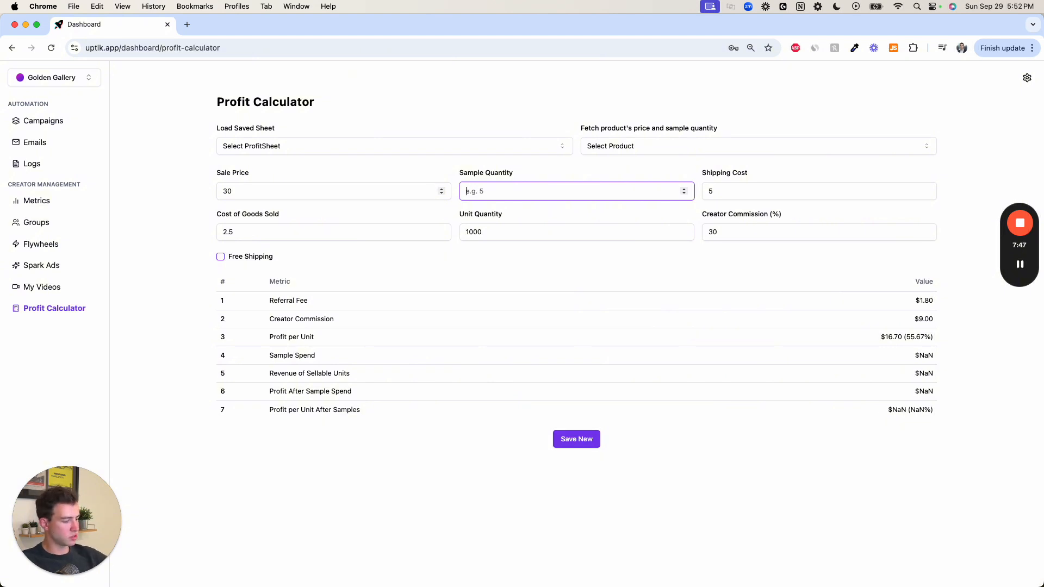
{"action": "type", "text": "300"}
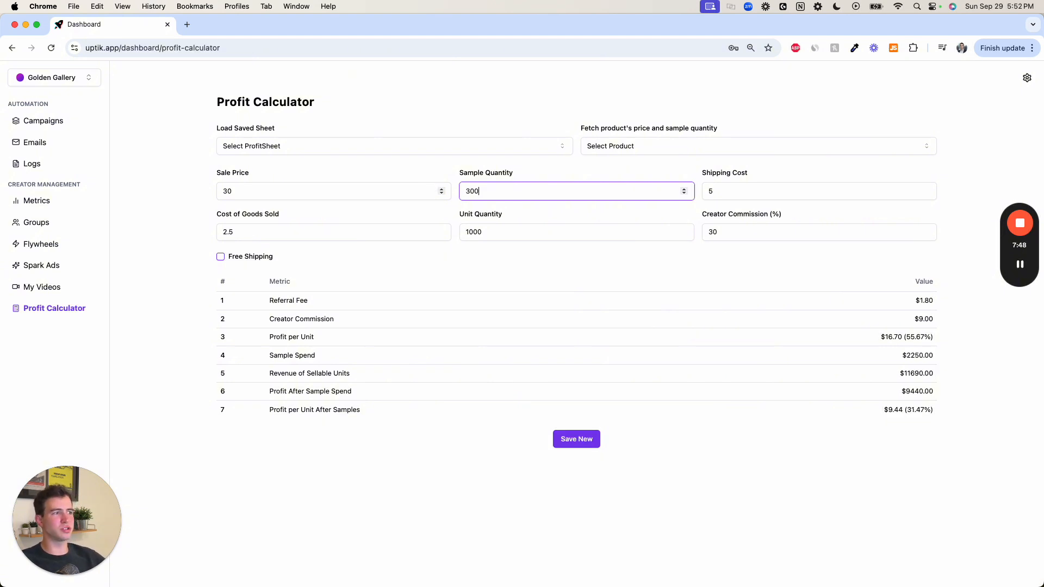
- Compare the unit and sample quantities with the profit per unit after samples and its percentage
{"action": "left_click", "coordinate": [478, 233]}
{"action": "double_click", "coordinate": [478, 192]}
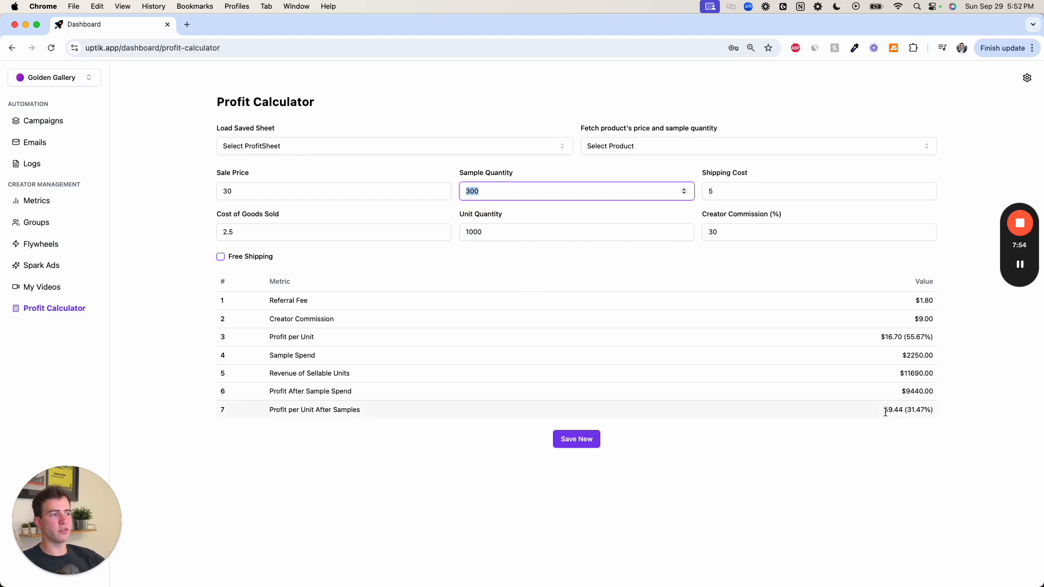
{"action": "left_click_drag", "start_coordinate": [884, 411], "coordinate": [941, 414]}
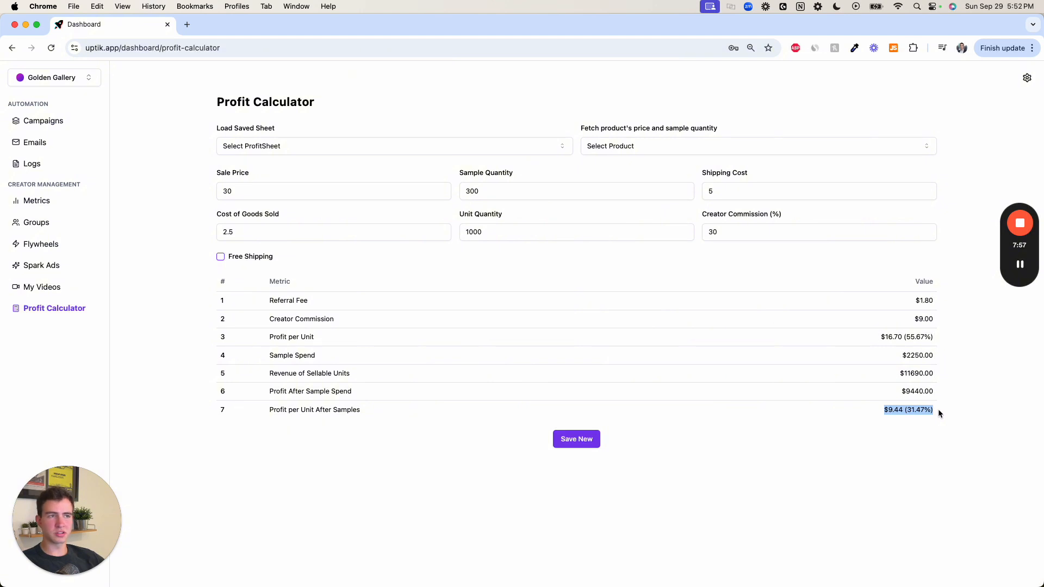
{"action": "left_click", "coordinate": [931, 411]}
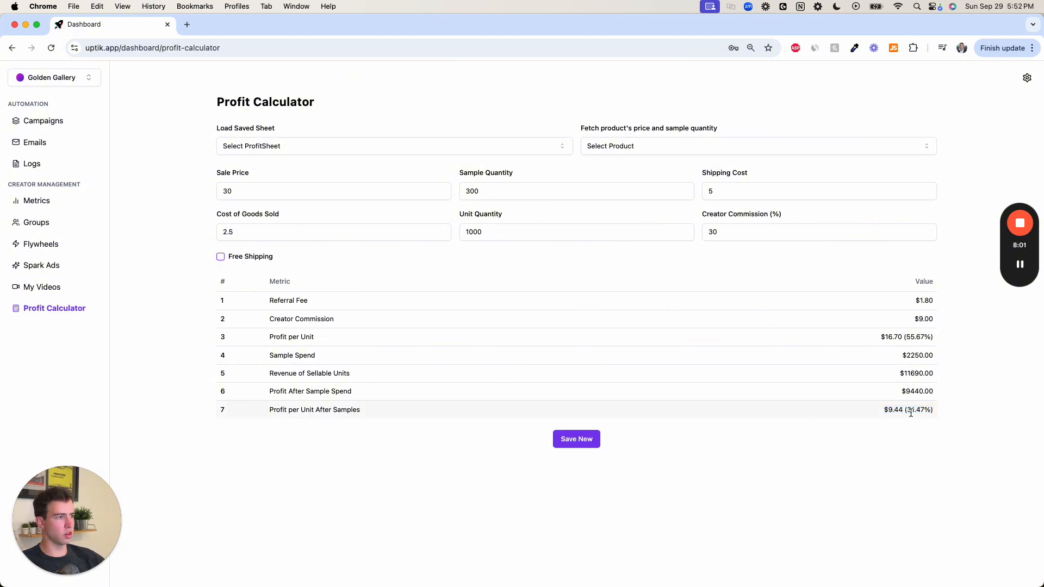
{"action": "left_click_drag", "start_coordinate": [908, 412], "coordinate": [935, 409]}
{"action": "left_click", "coordinate": [944, 501]}
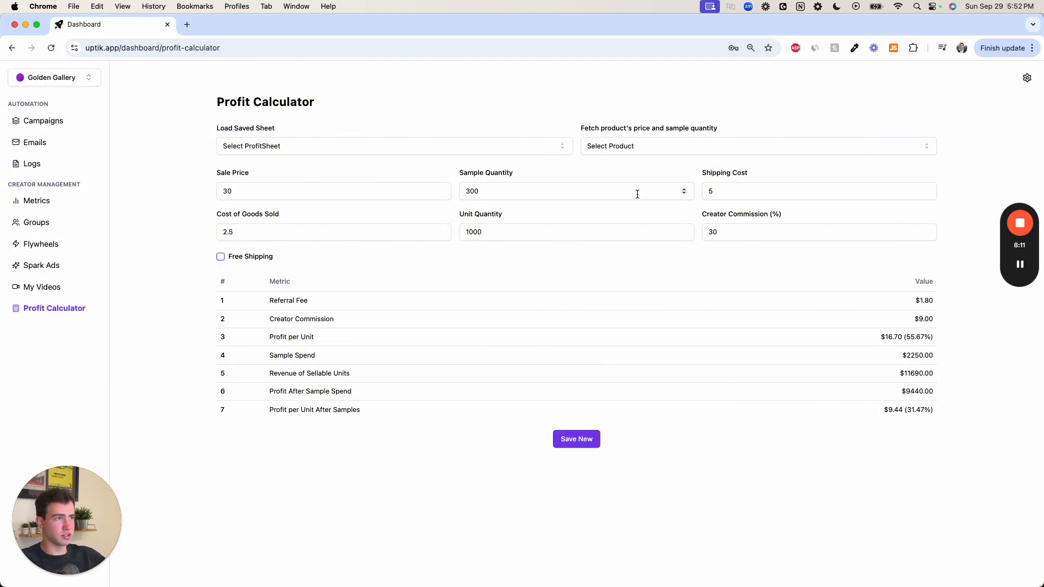
- Set the sample quantity to 600 and check the profit per unit after samples
{"action": "left_click_drag", "start_coordinate": [565, 191], "coordinate": [460, 194]}
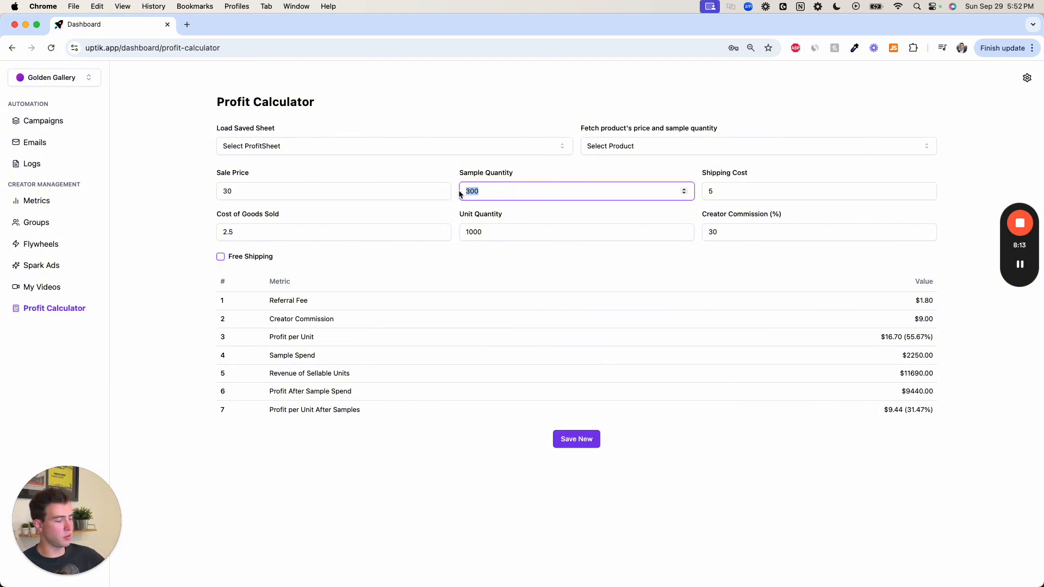
{"action": "type", "text": "500"}
{"action": "key", "text": "BackSpace"}
{"action": "key", "text": "BackSpace"}
{"action": "key", "text": "BackSpace"}
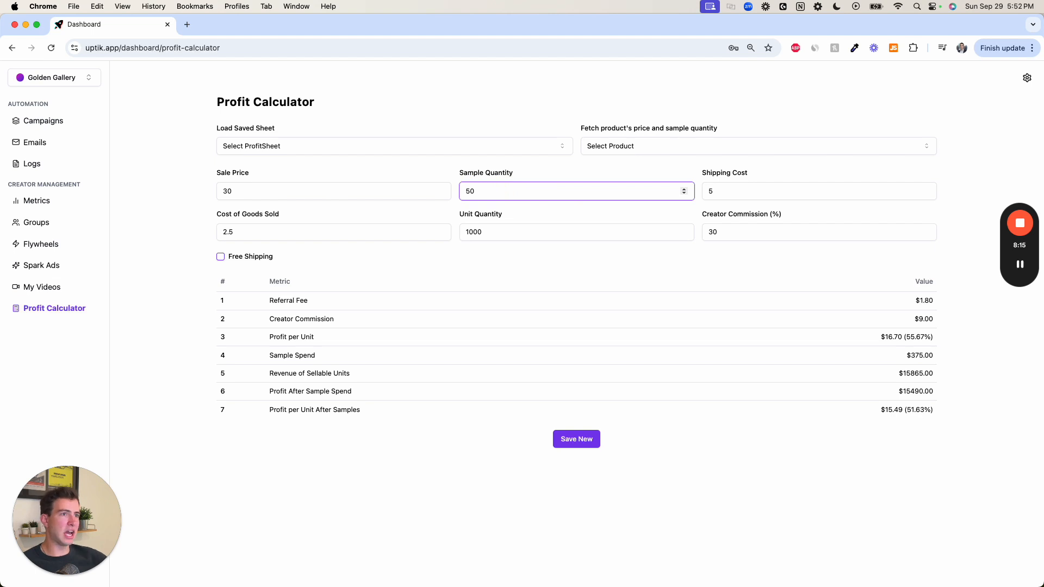
{"action": "type", "text": "4"}
{"action": "key", "text": "BackSpace"}
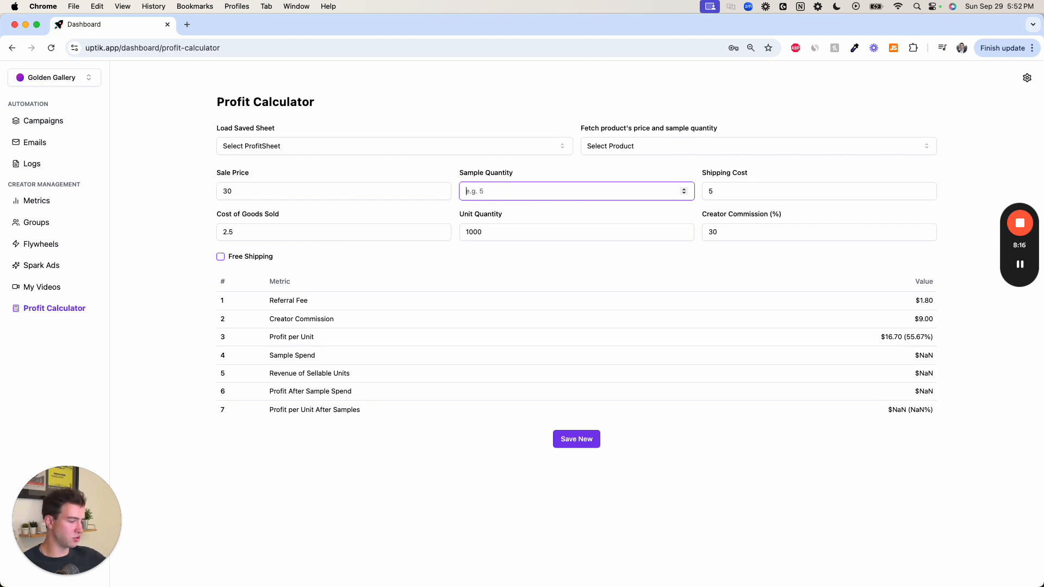
{"action": "type", "text": "600"}
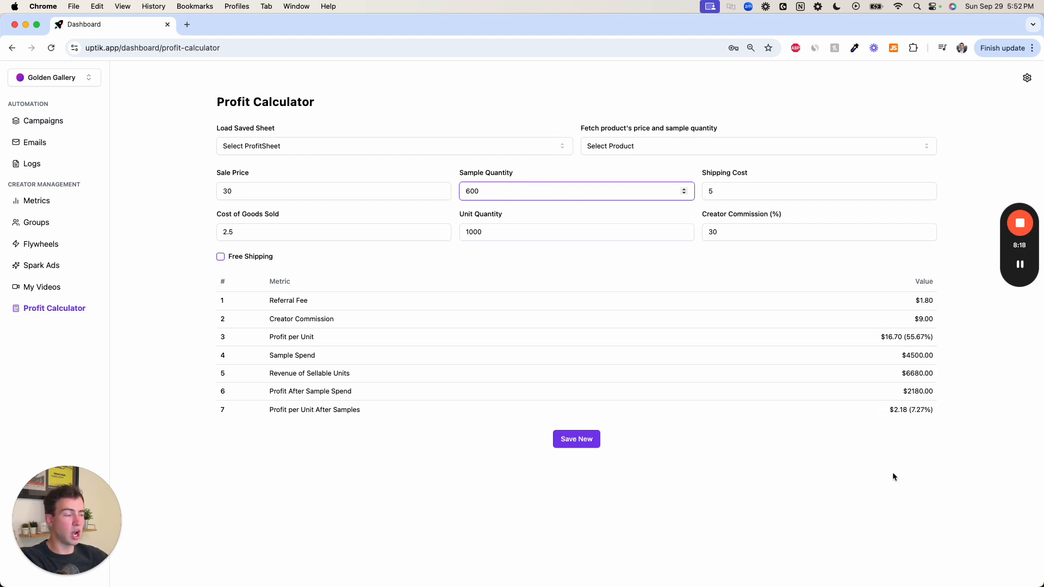
{"action": "double_click", "coordinate": [924, 413]}
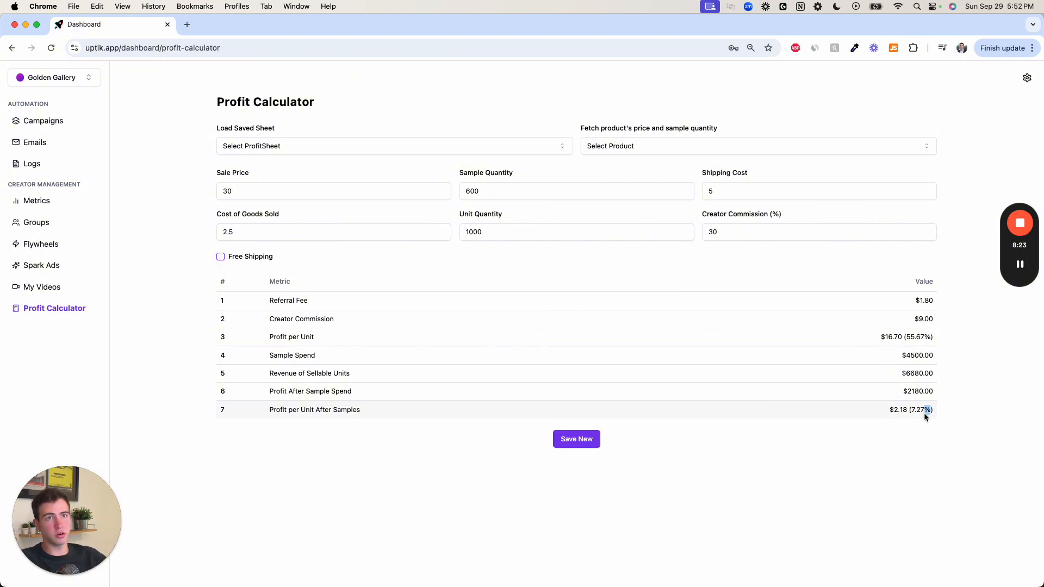
- Save the calculation as a new profit sheet titled "30 SP - 30% Commission" and close the save dialog
{"action": "left_click", "coordinate": [585, 440]}
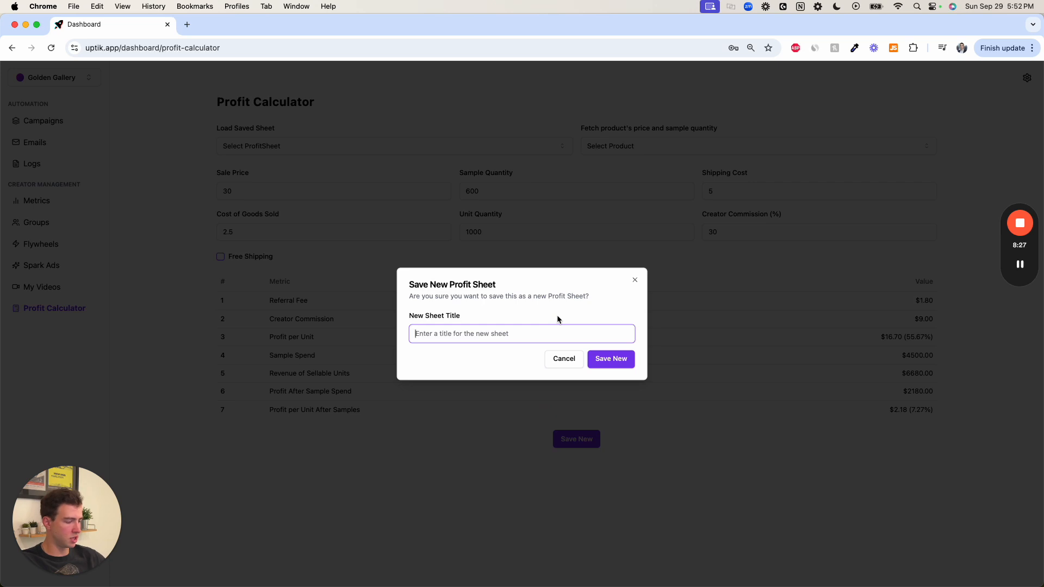
{"action": "type", "text": "30 SP"}
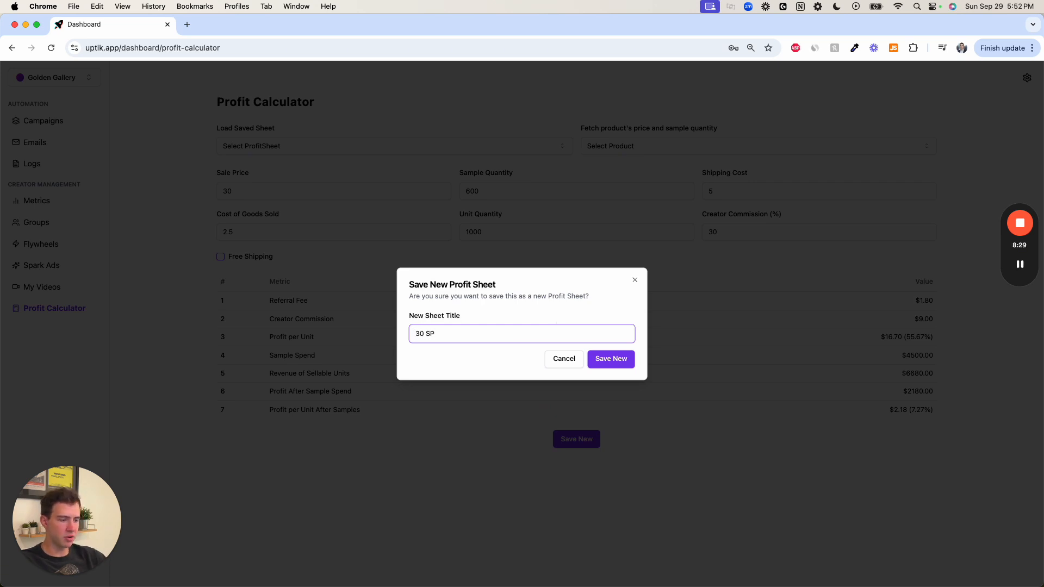
{"action": "type", "text": " - 30"}
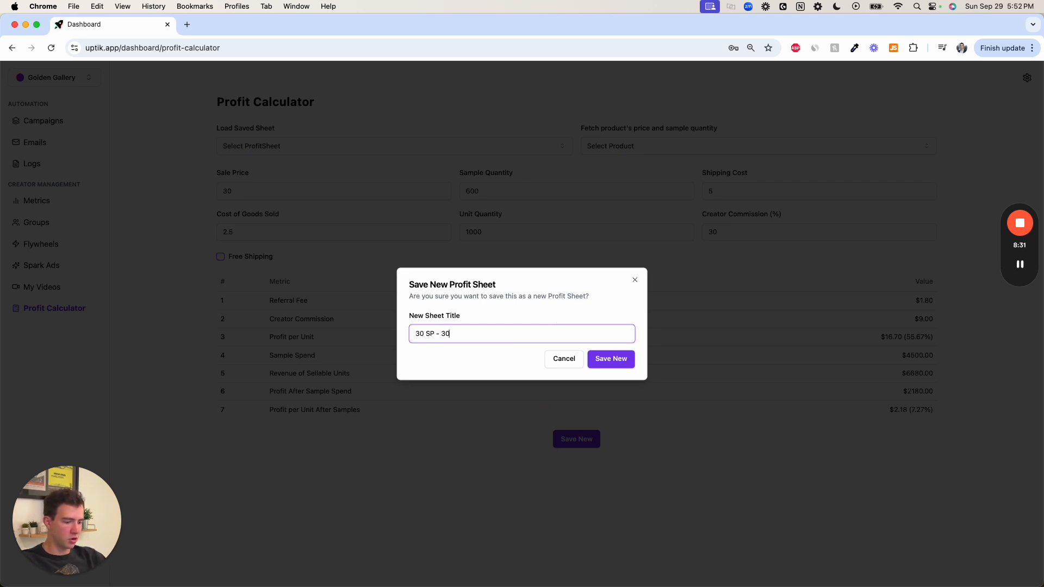
{"action": "type", "text": "% Commission"}
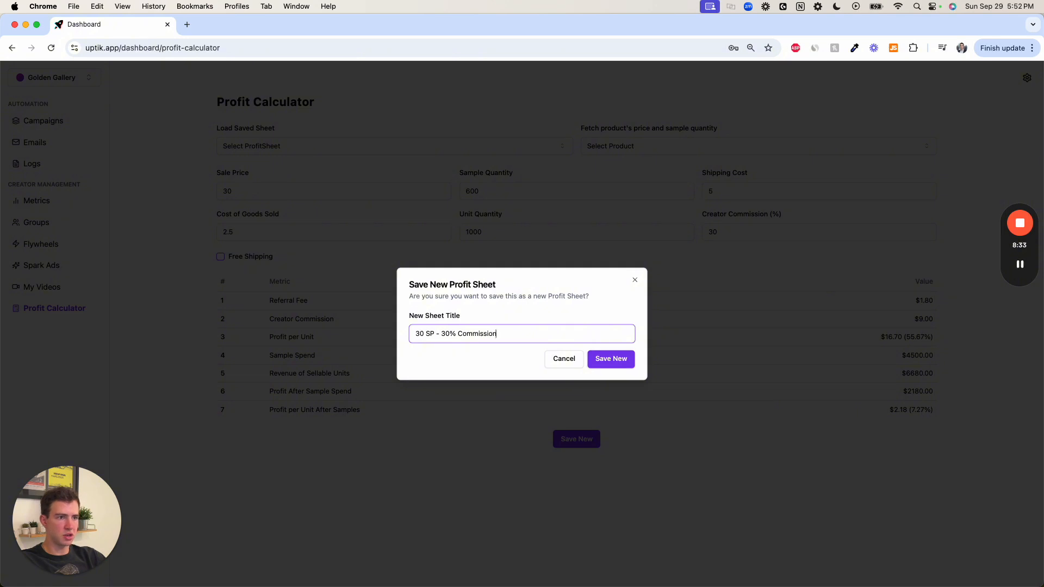
{"action": "left_click", "coordinate": [632, 360]}
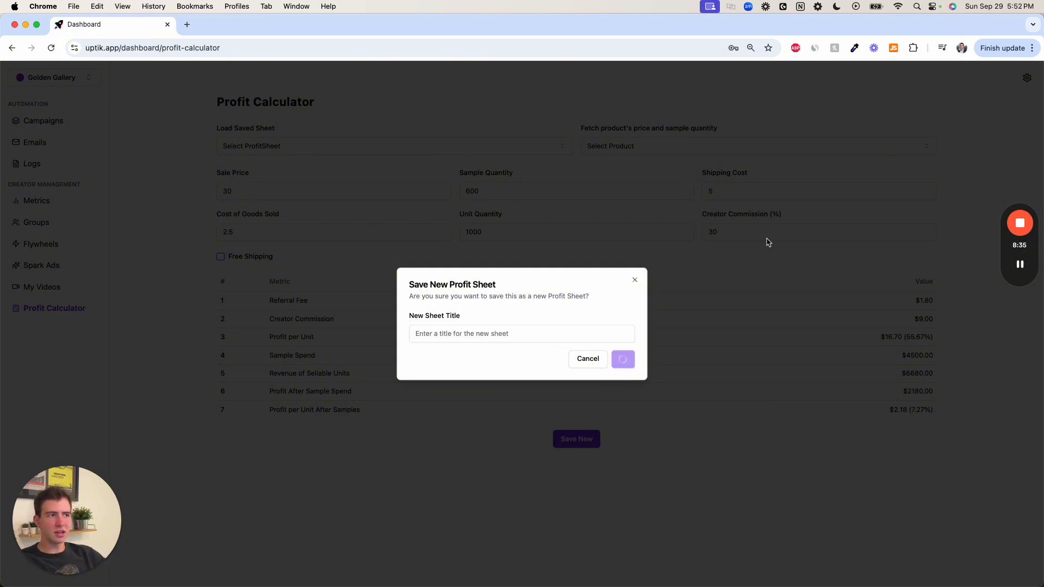
{"action": "left_click", "coordinate": [635, 281]}
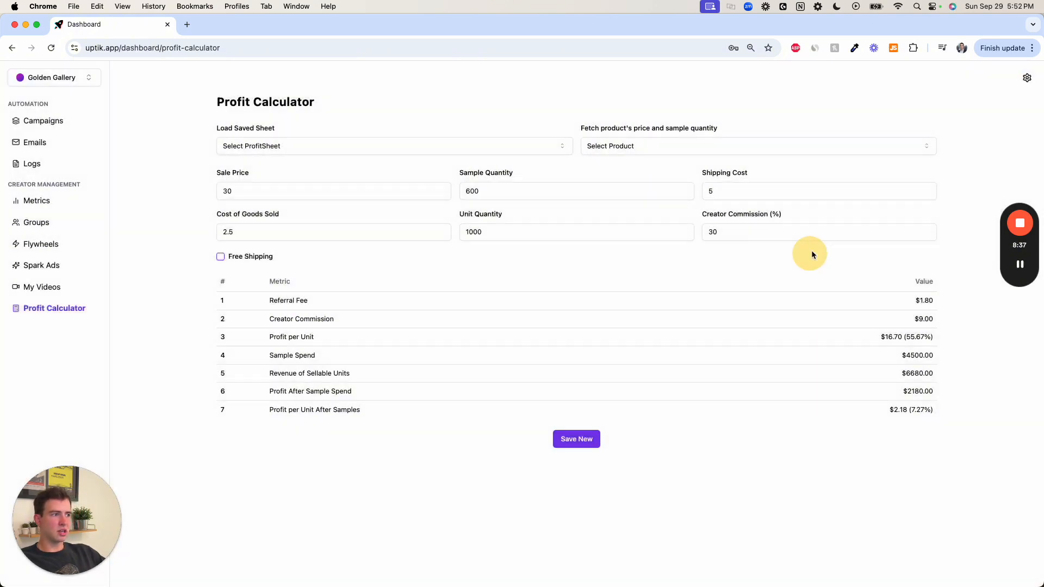
- Set the creator commission to 20% and check the profit percentage per unit after samples
{"action": "left_click", "coordinate": [762, 235]}
{"action": "double_click", "coordinate": [710, 232]}
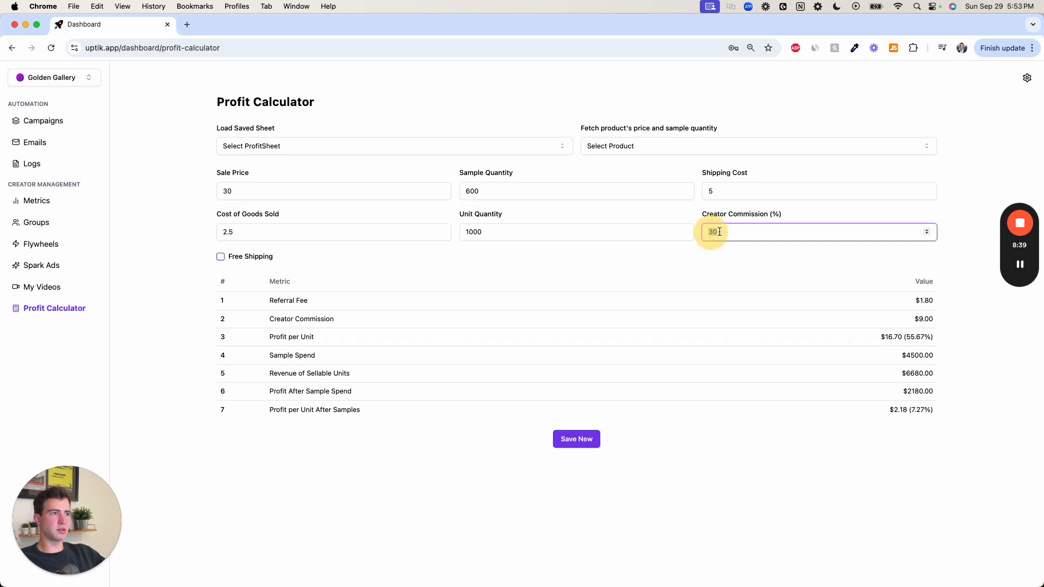
{"action": "type", "text": "20"}
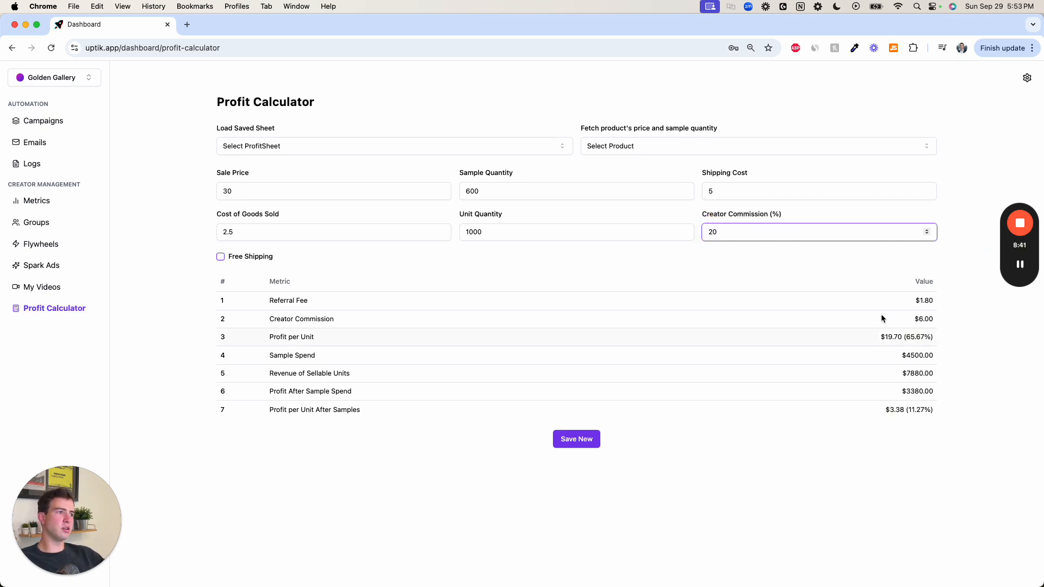
{"action": "left_click", "coordinate": [987, 533]}
{"action": "left_click_drag", "start_coordinate": [906, 411], "coordinate": [968, 409]}
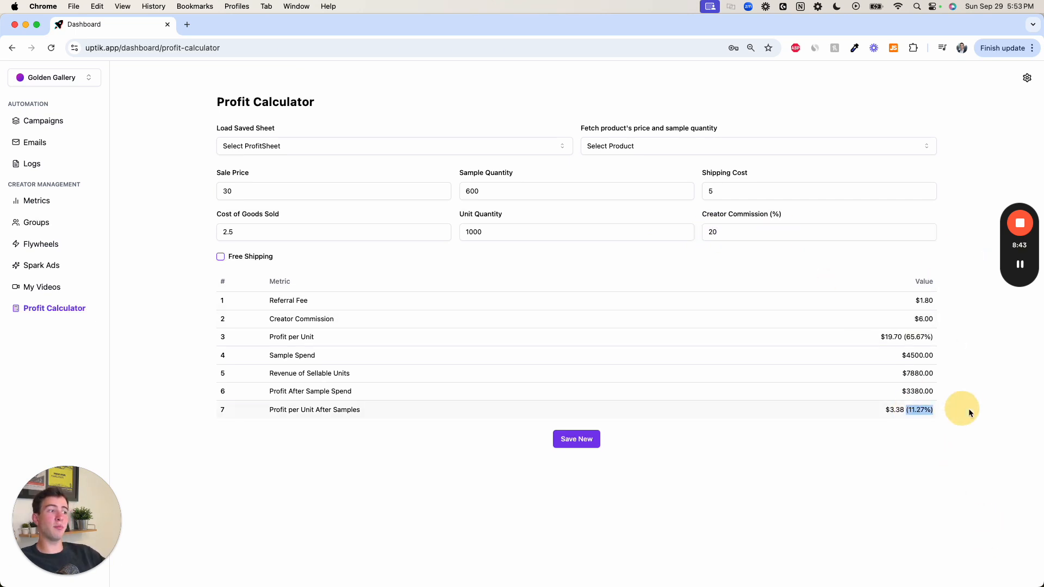
{"action": "left_click", "coordinate": [857, 502]}
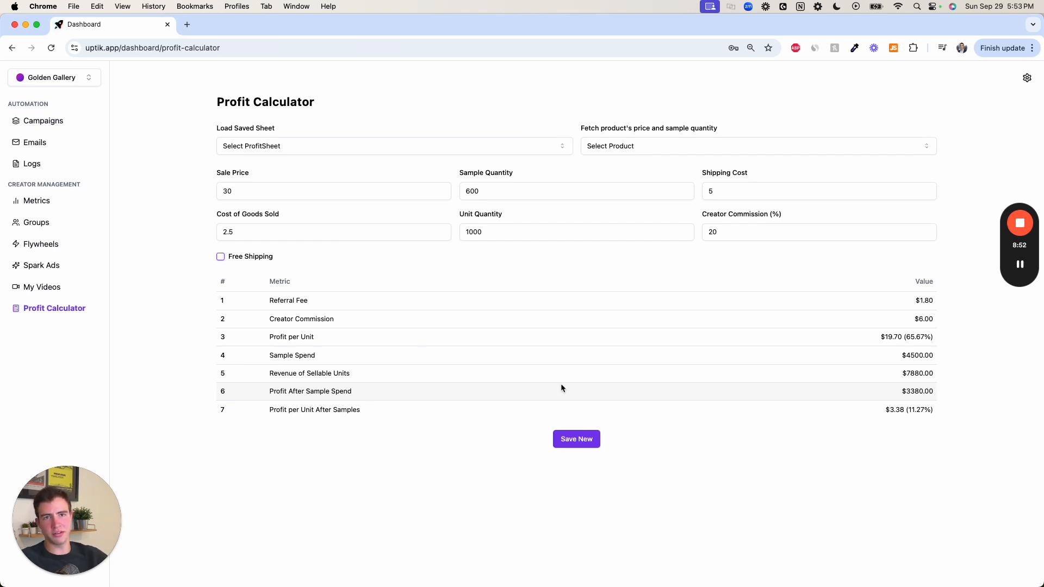
- Open the Metrics page and examine the average posts per creator, videos count and showcasing count
{"action": "left_click", "coordinate": [49, 203]}
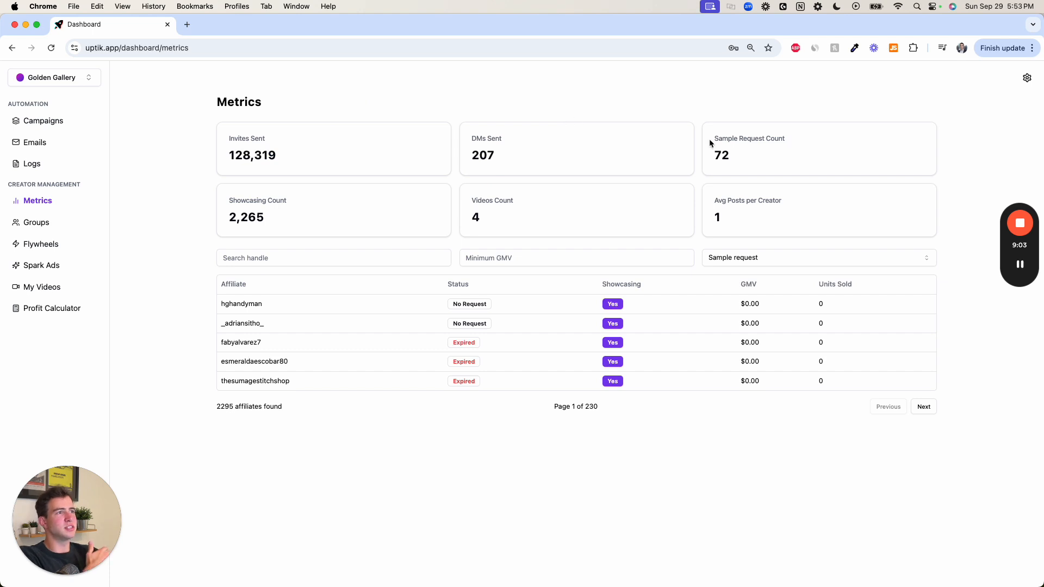
{"action": "left_click_drag", "start_coordinate": [737, 225], "coordinate": [705, 195]}
{"action": "left_click", "coordinate": [737, 217]}
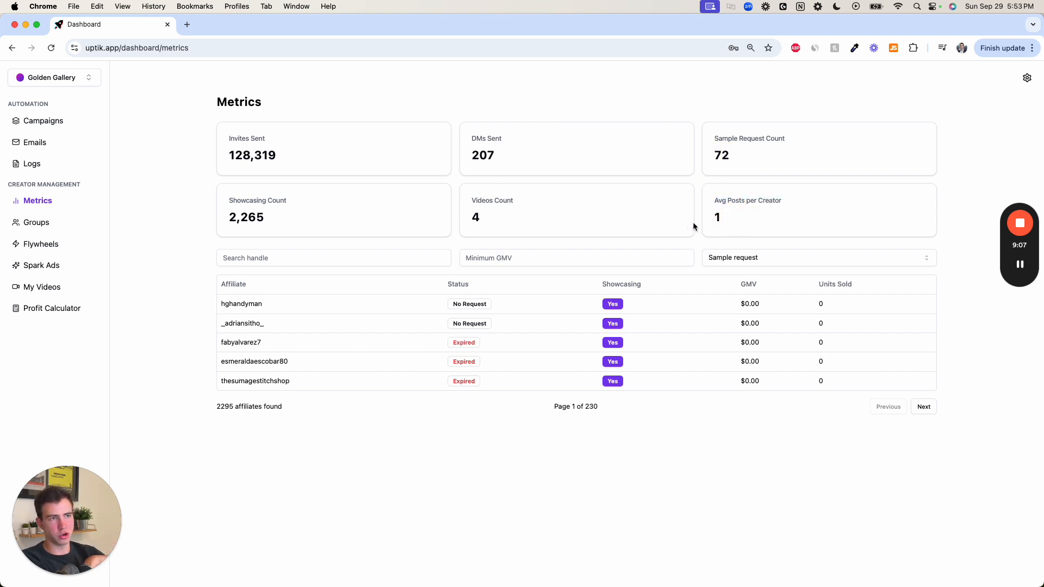
{"action": "left_click_drag", "start_coordinate": [519, 213], "coordinate": [482, 201]}
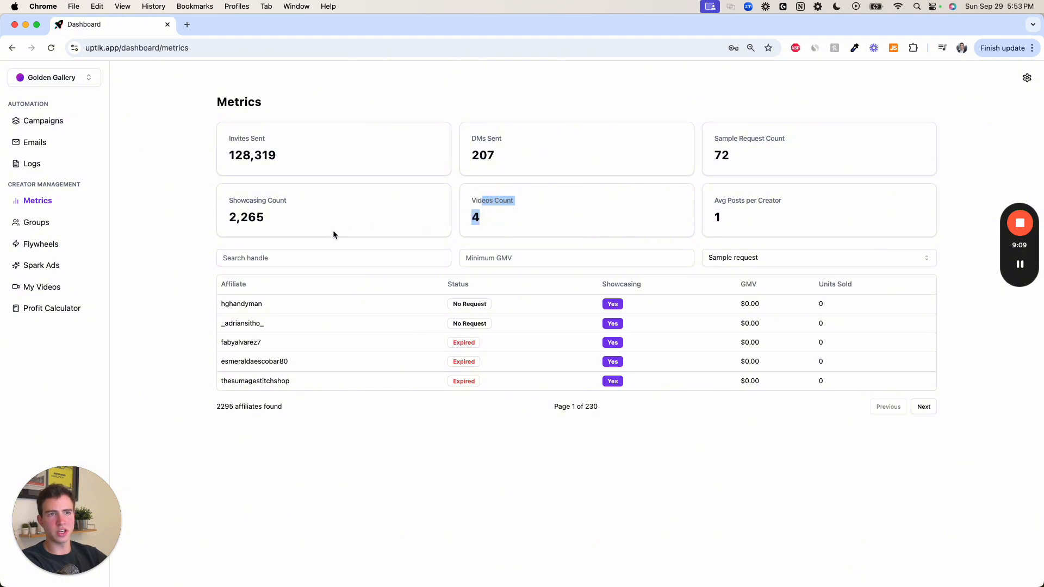
{"action": "double_click", "coordinate": [245, 220]}
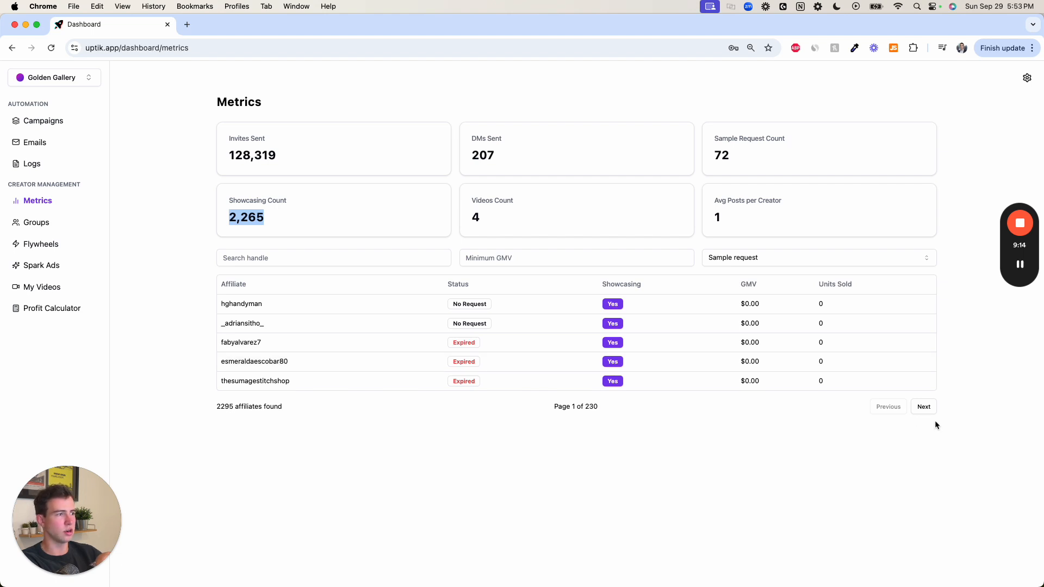
- Check the sample request status options for filtering the affiliates, leaving the filter unset
{"action": "left_click", "coordinate": [611, 261]}
{"action": "left_click", "coordinate": [751, 261]}
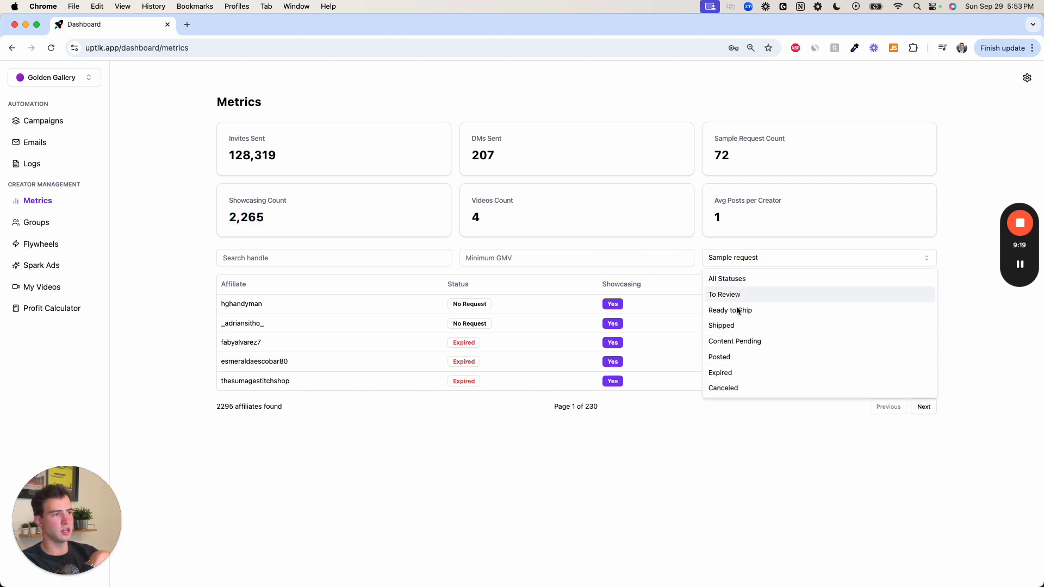
{"action": "left_click", "coordinate": [374, 477]}
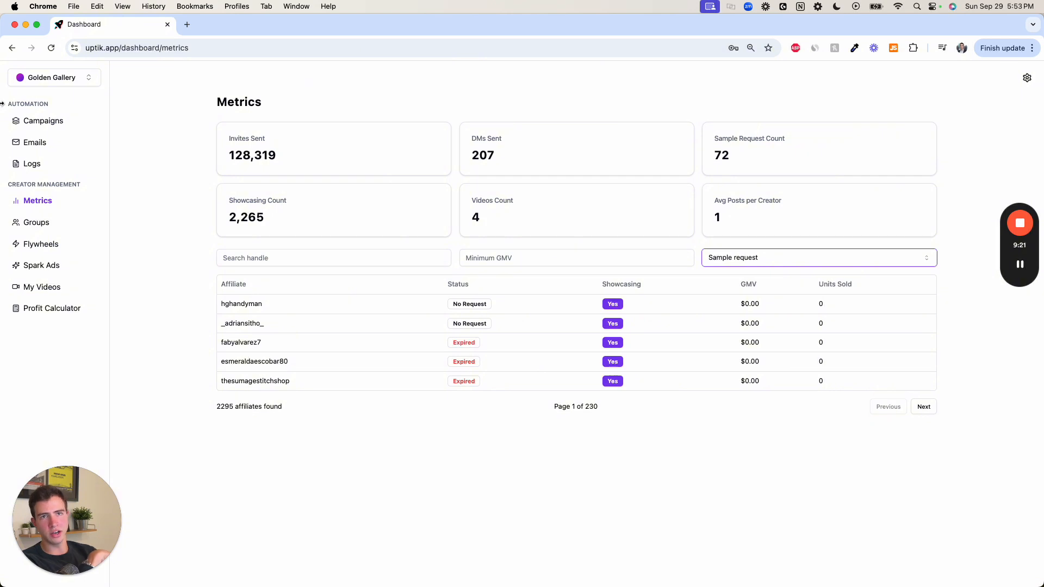
- View the outreach logs and the Affiliate Emails page, and check its product category filter options
{"action": "left_click", "coordinate": [76, 160]}
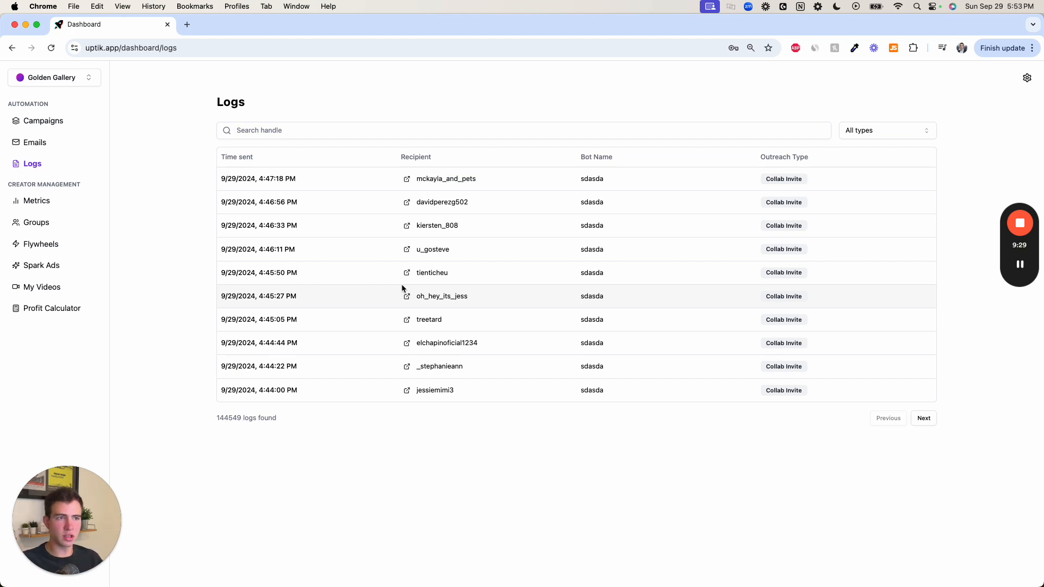
{"action": "left_click", "coordinate": [54, 148]}
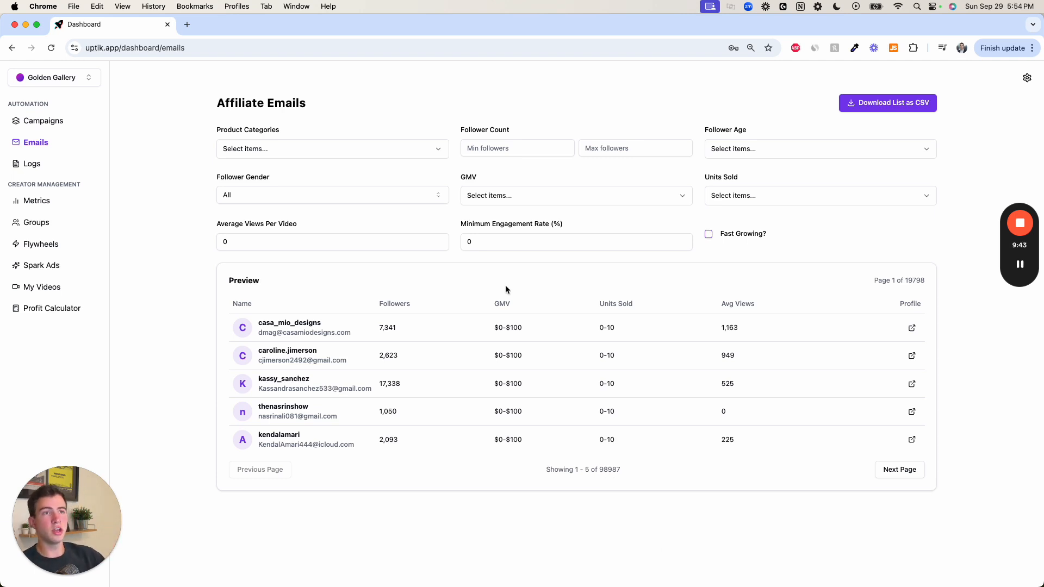
{"action": "left_click", "coordinate": [303, 155]}
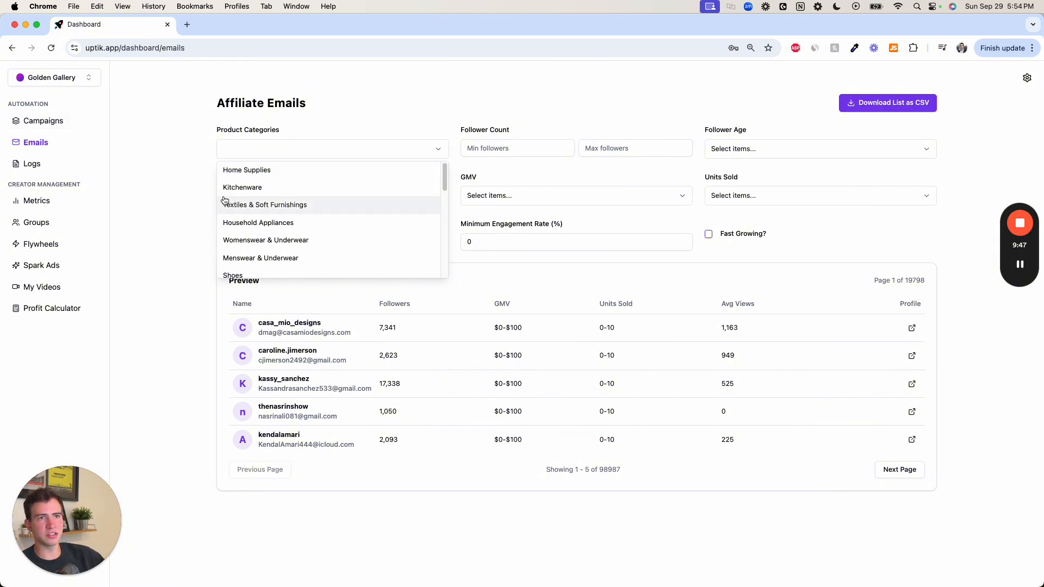
{"action": "left_click", "coordinate": [741, 106]}
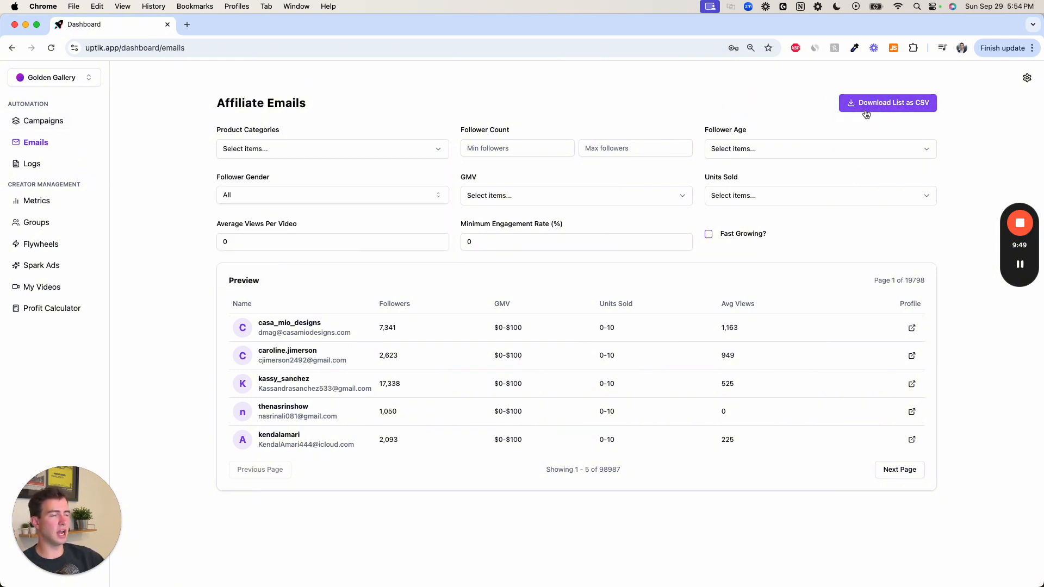